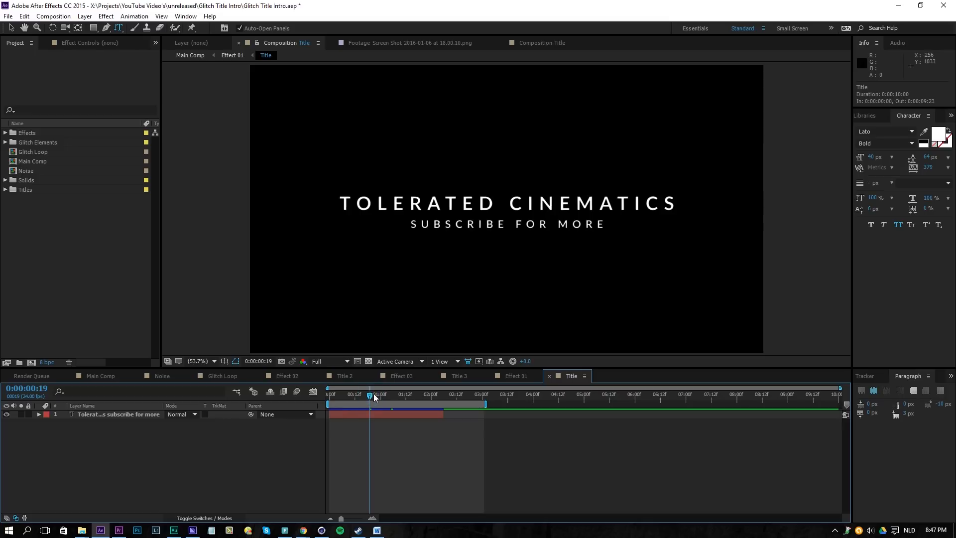
- Create a new composition named "Tut Glitch Intro Main"
{"action": "left_click", "coordinate": [82, 375]}
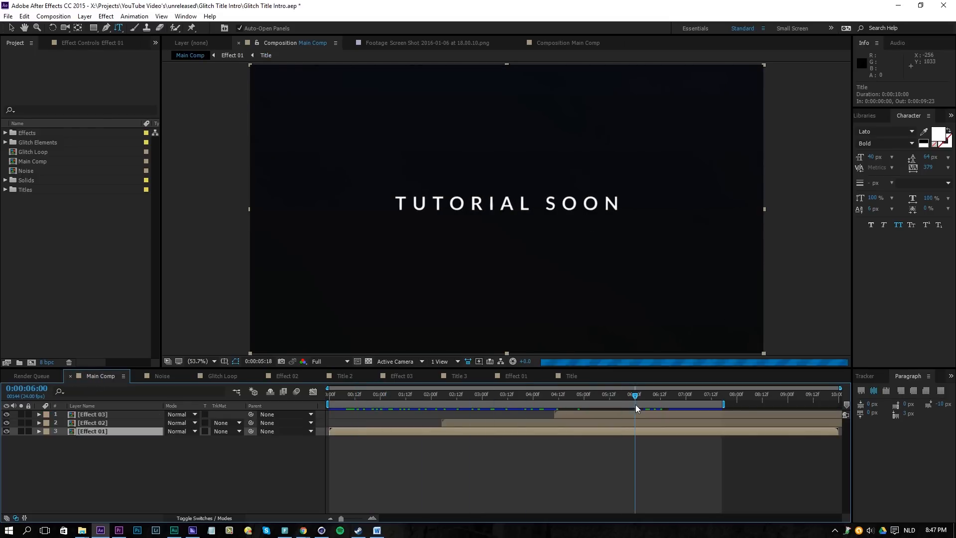
{"action": "left_click", "coordinate": [48, 234]}
{"action": "left_click", "coordinate": [54, 16]}
{"action": "left_click", "coordinate": [50, 26]}
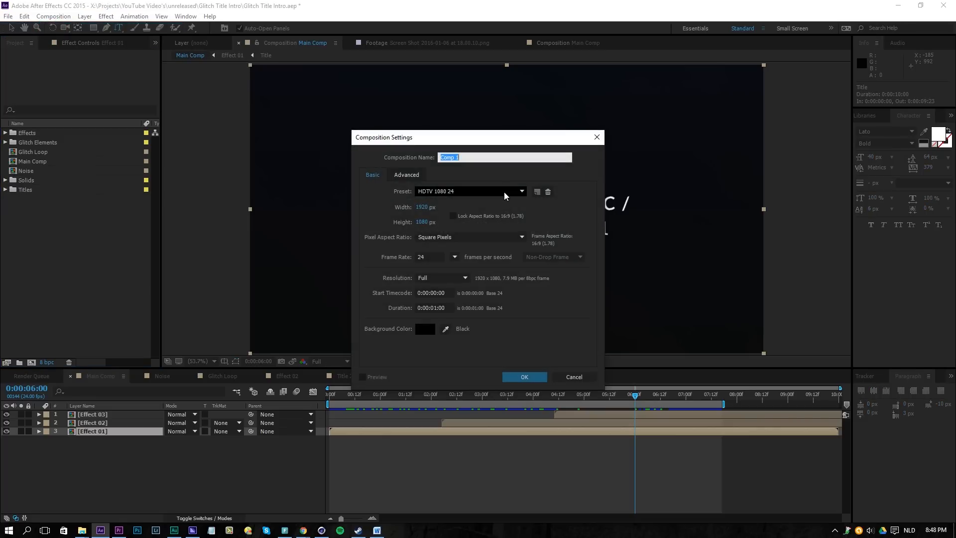
{"action": "type", "text": "Tut Glitch Intro Main"}
{"action": "key", "text": "Return"}
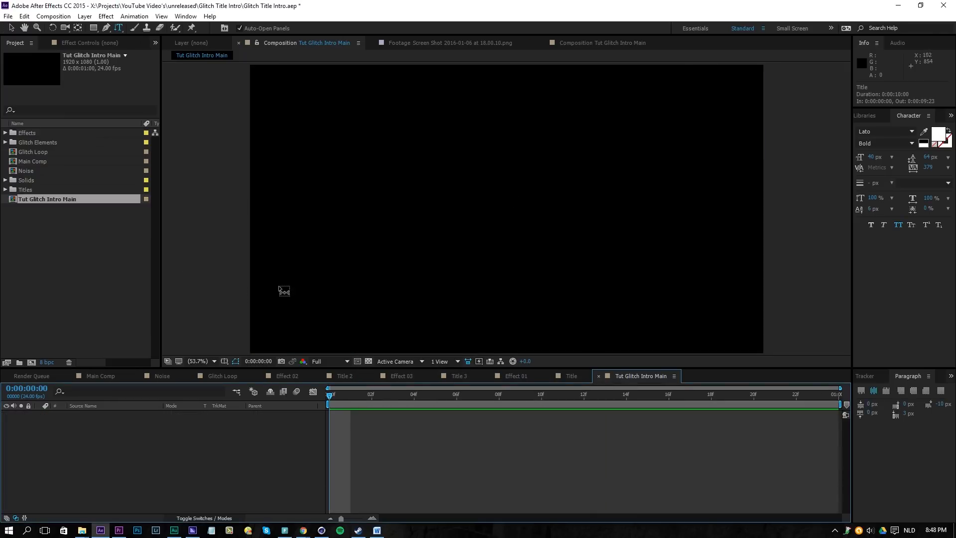
- Create a second composition with a duration of 0:00:10:00, keeping the suggested name
{"action": "left_click", "coordinate": [53, 16]}
{"action": "left_click", "coordinate": [65, 27]}
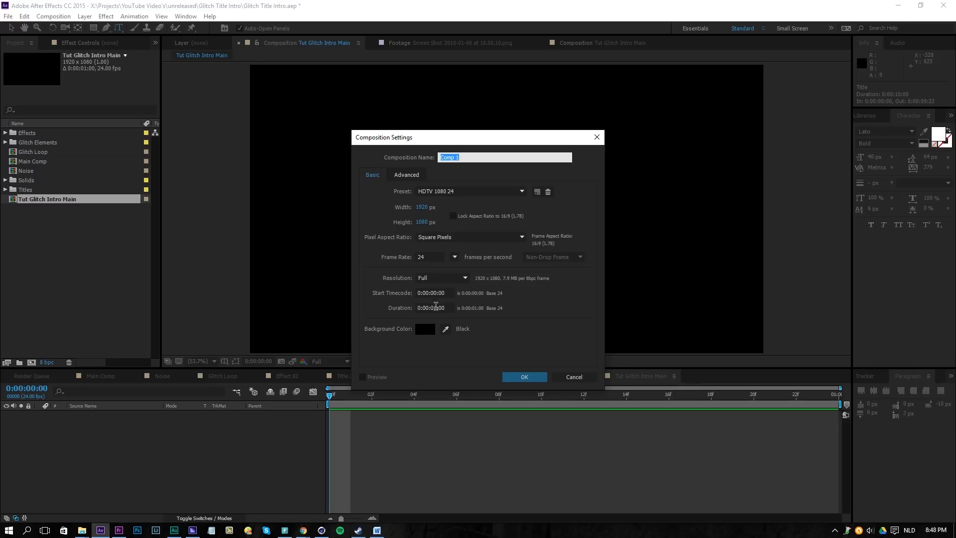
{"action": "left_click", "coordinate": [435, 307]}
{"action": "type", "text": "10"}
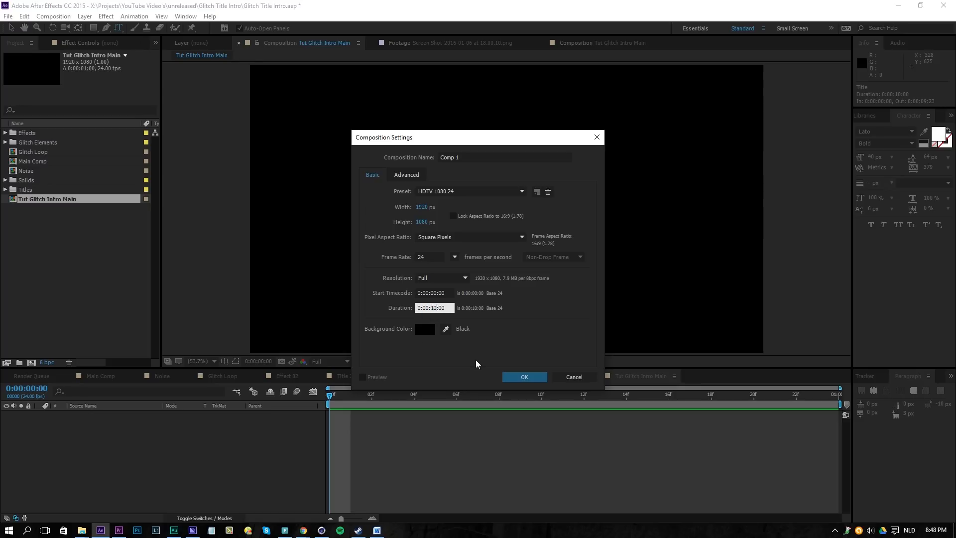
{"action": "left_click", "coordinate": [523, 376]}
- Set the duration of the Tut Glitch Intro Main composition to 0:00:10:00
{"action": "left_click", "coordinate": [632, 378]}
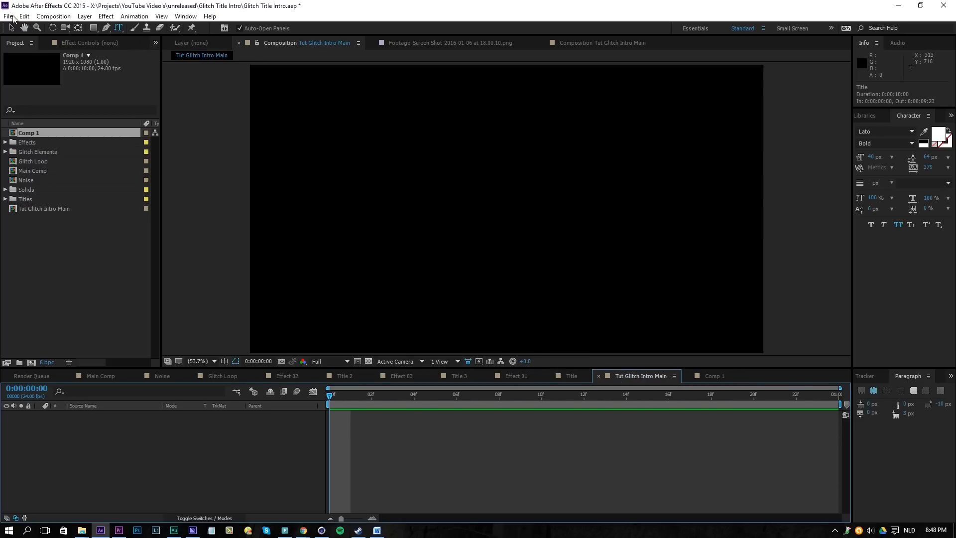
{"action": "left_click", "coordinate": [43, 18]}
{"action": "left_click", "coordinate": [48, 41]}
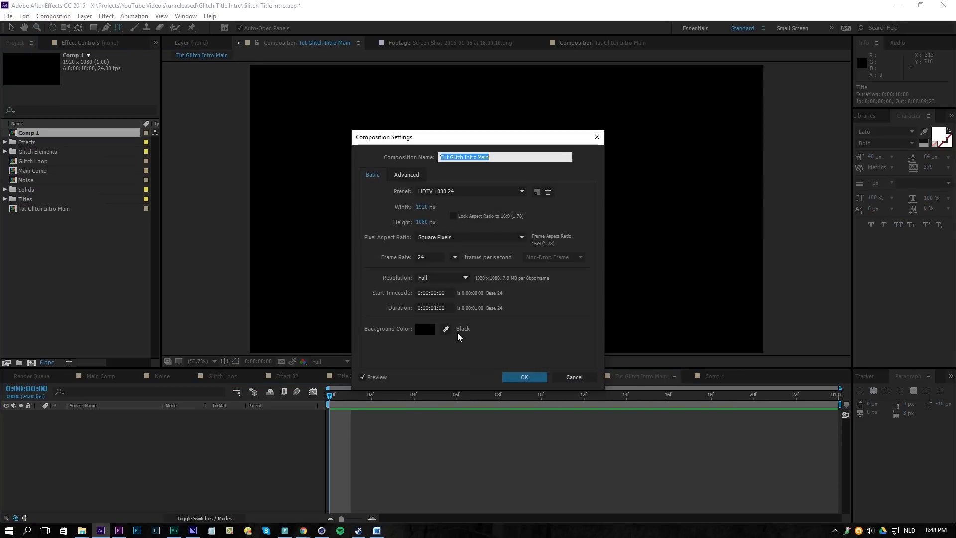
{"action": "left_click", "coordinate": [434, 307]}
{"action": "key", "text": "BackSpace"}
{"action": "key", "text": "BackSpace"}
{"action": "type", "text": "10"}
{"action": "key", "text": "Return"}
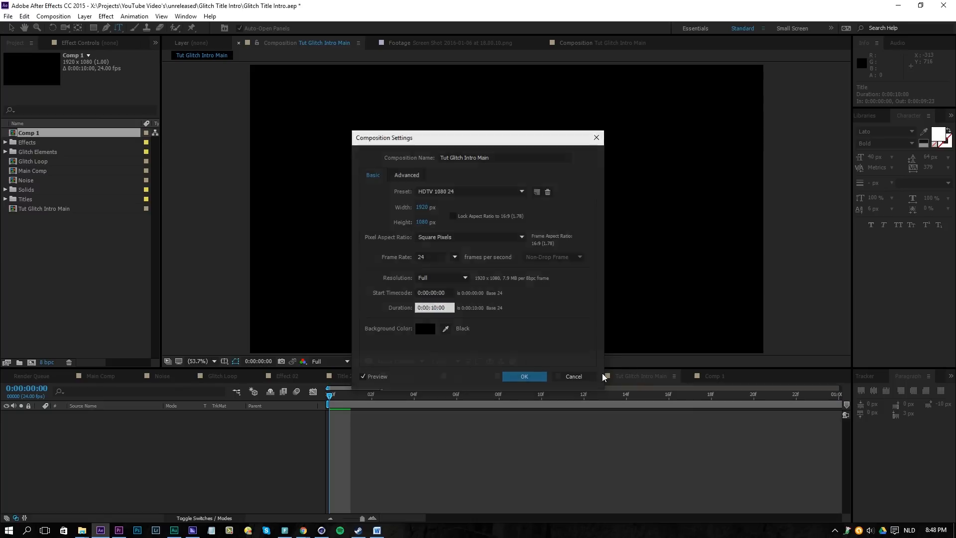
- Rename the Comp 1 composition to "Fractal Noise" in its composition settings
{"action": "left_click", "coordinate": [707, 377]}
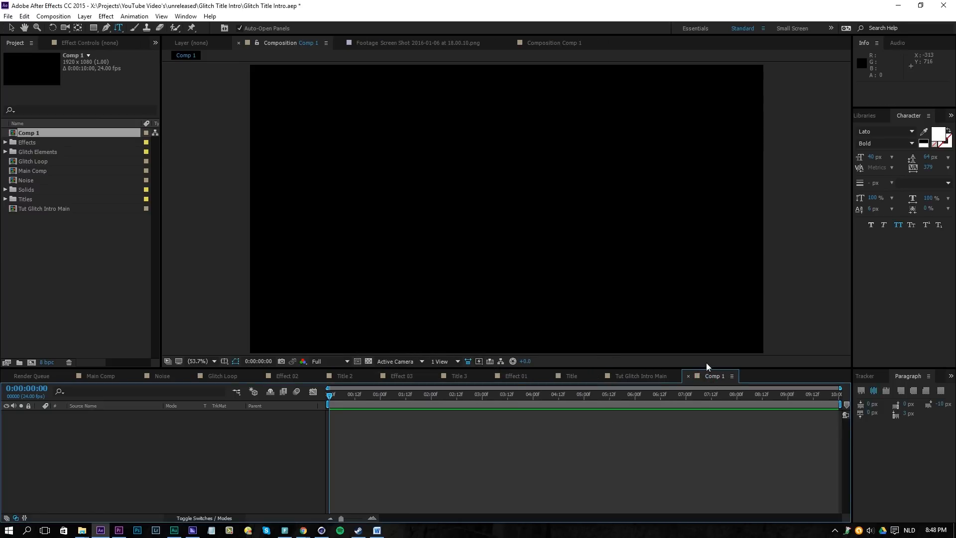
{"action": "left_click", "coordinate": [48, 16]}
{"action": "left_click", "coordinate": [50, 41]}
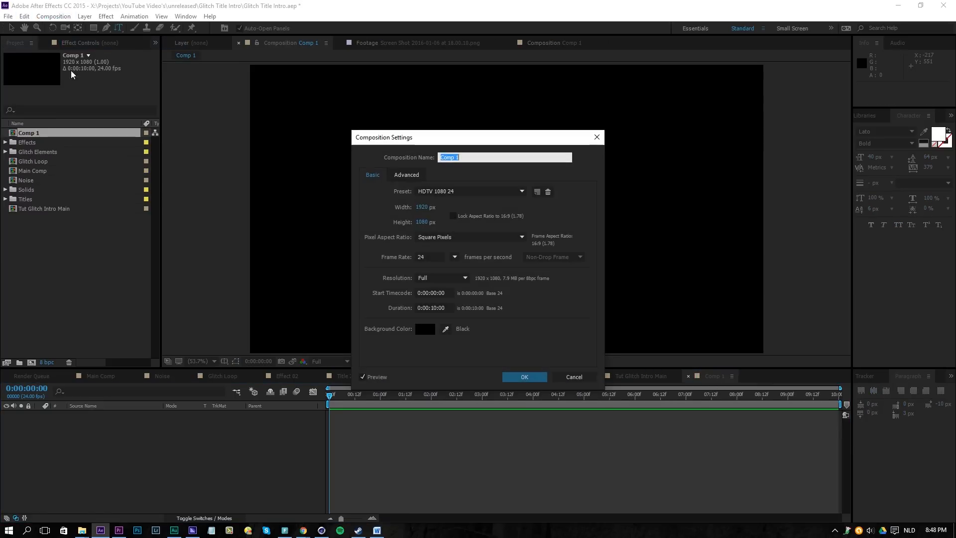
{"action": "type", "text": "Fractal Noise"}
{"action": "key", "text": "Return"}
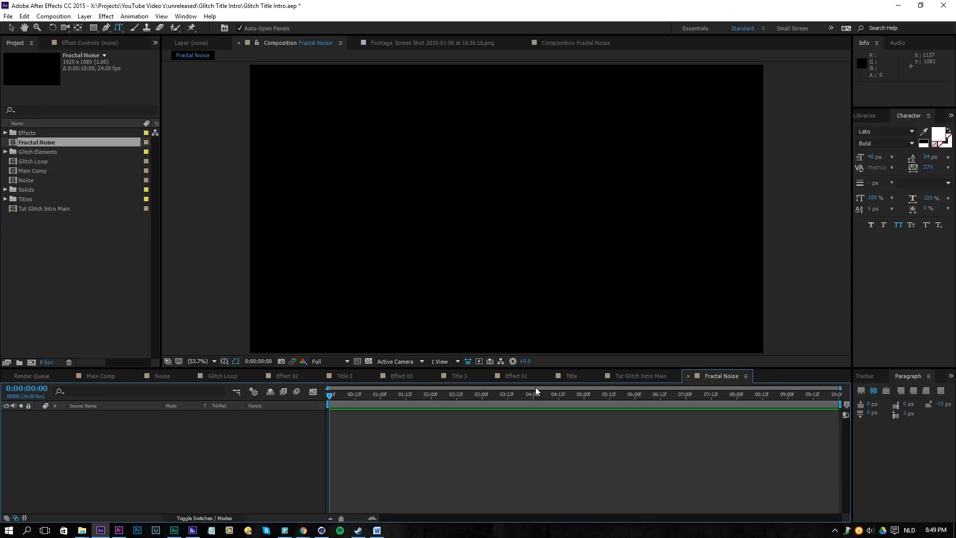
- Add a new solid layer named "Fractal Noise" to the Fractal Noise composition
{"action": "right_click", "coordinate": [276, 437]}
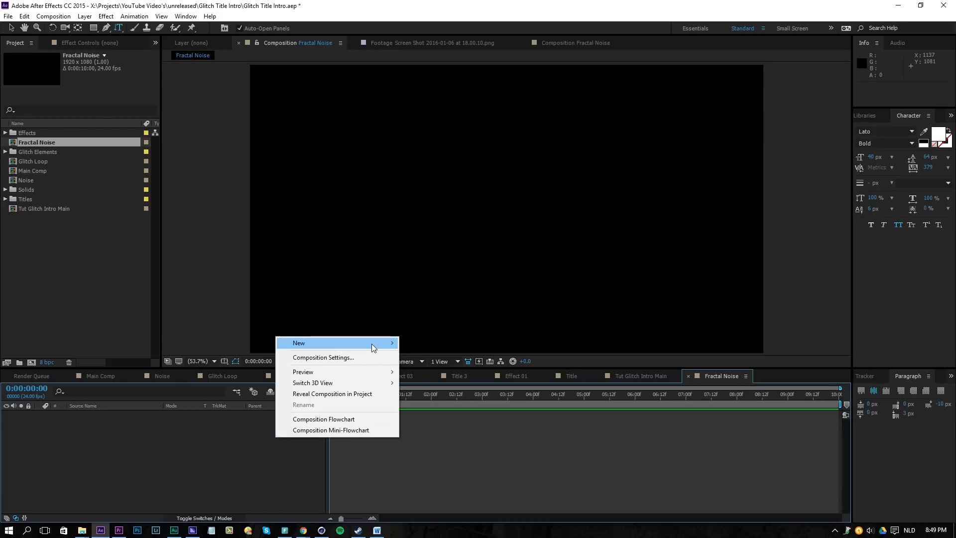
{"action": "mouse_move", "coordinate": [370, 344]}
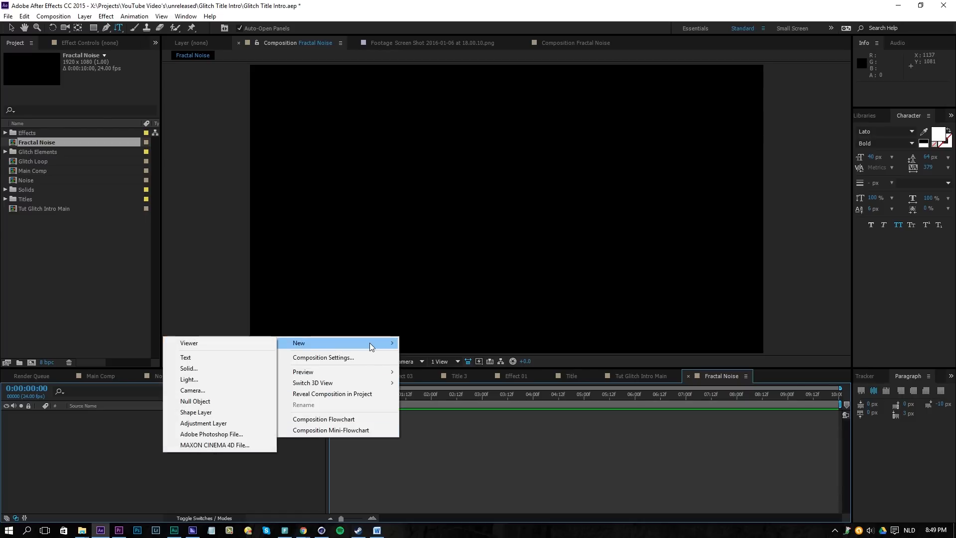
{"action": "left_click", "coordinate": [366, 338]}
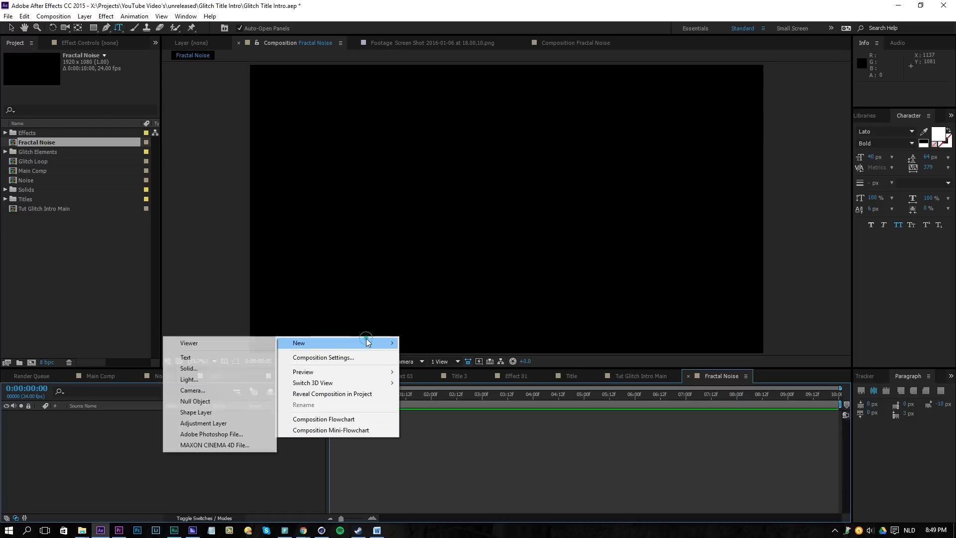
{"action": "left_click", "coordinate": [195, 367]}
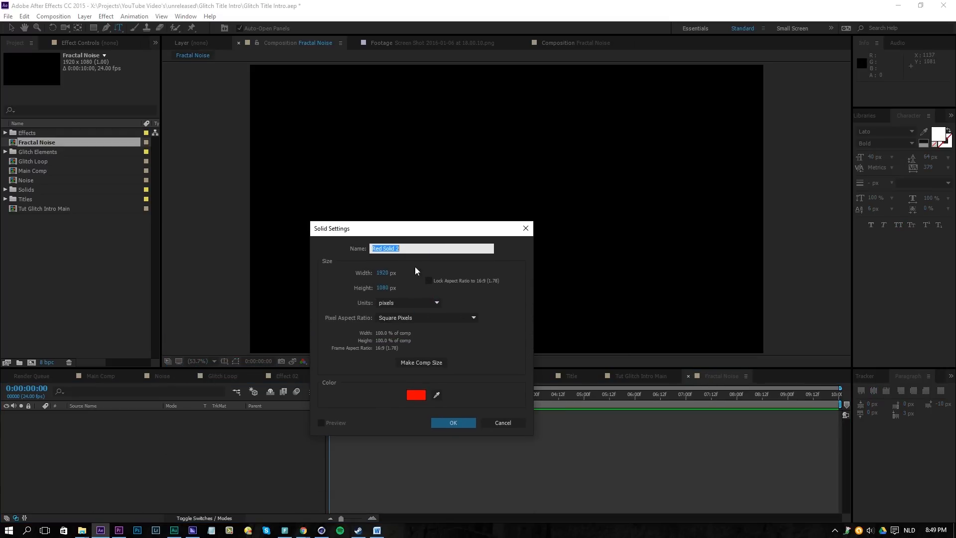
{"action": "type", "text": "Fractal Noise"}
{"action": "key", "text": "Return"}
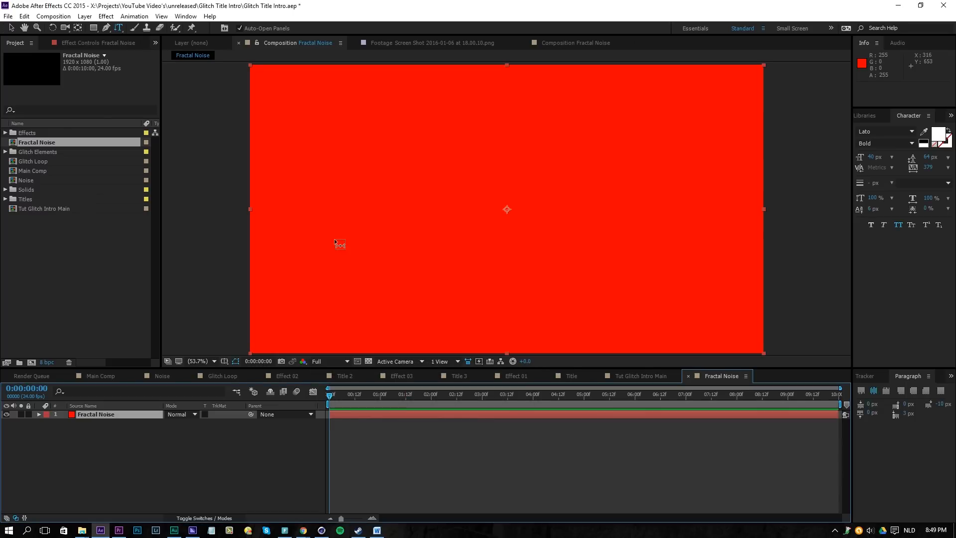
- Apply the Fractal Noise effect from the Noise & Grain category to the red solid
{"action": "left_click", "coordinate": [106, 17]}
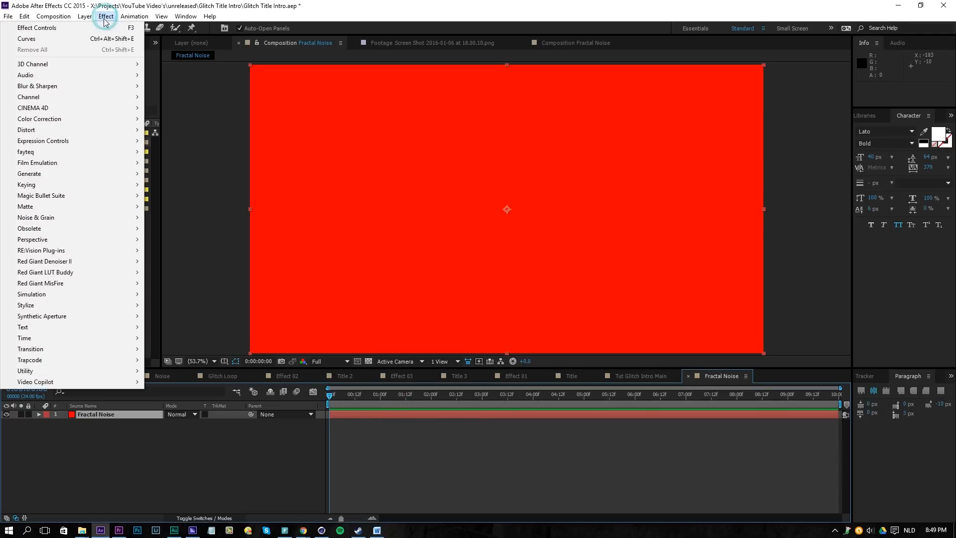
{"action": "mouse_move", "coordinate": [40, 217]}
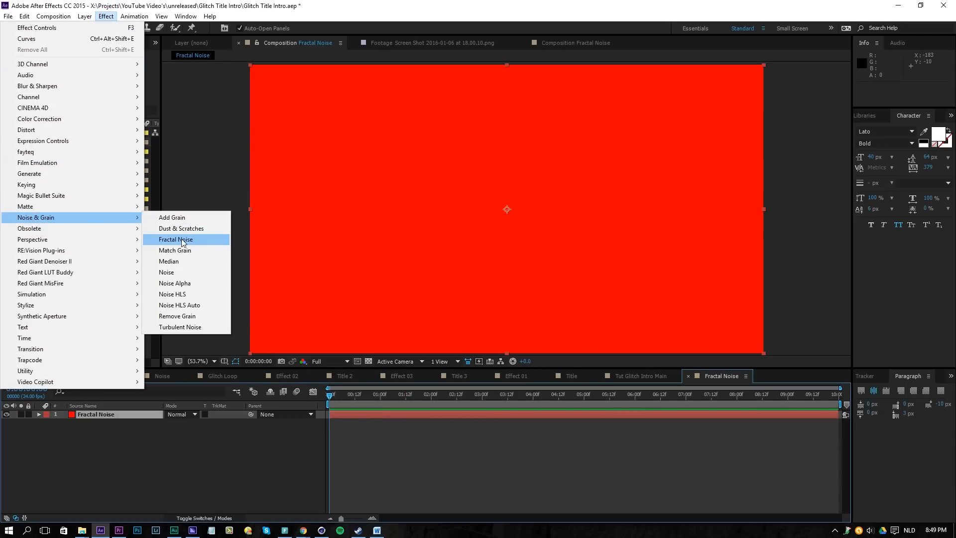
{"action": "left_click", "coordinate": [182, 239]}
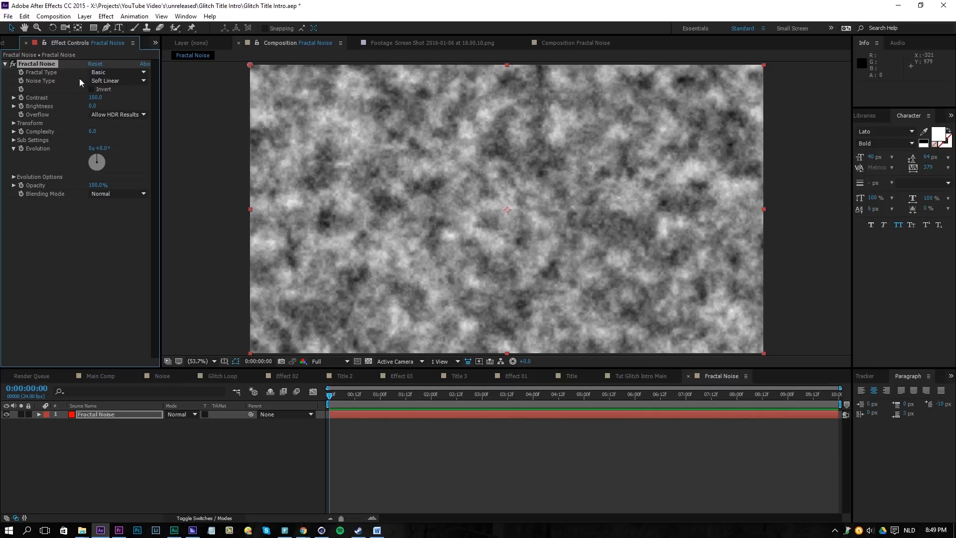
- Set the effect's fractal type to Dynamic and its noise type to Block
{"action": "left_click", "coordinate": [106, 74]}
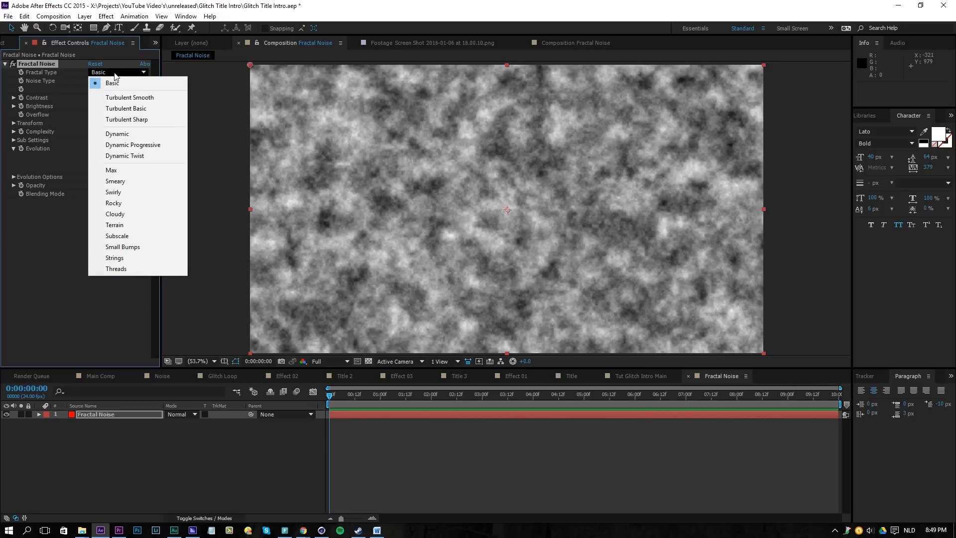
{"action": "left_click", "coordinate": [133, 133]}
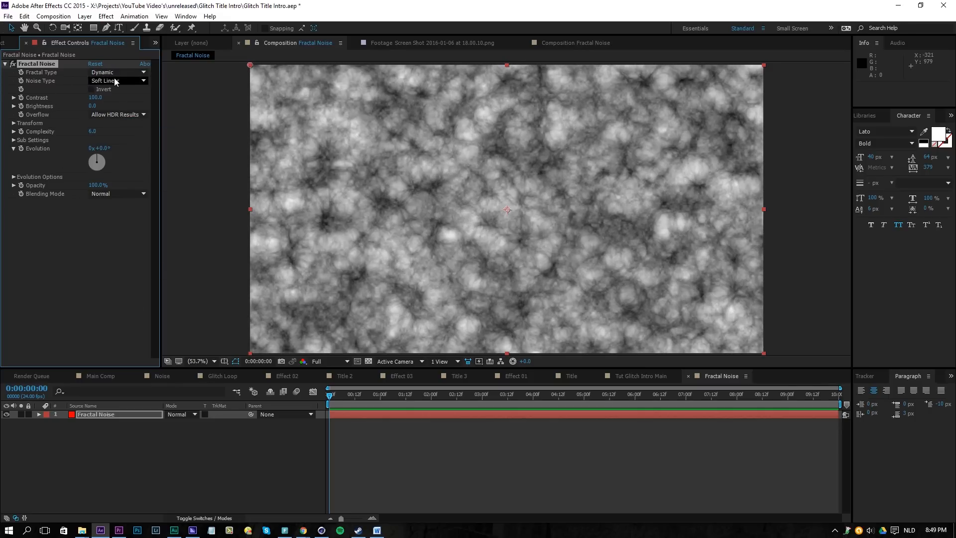
{"action": "left_click", "coordinate": [112, 78]}
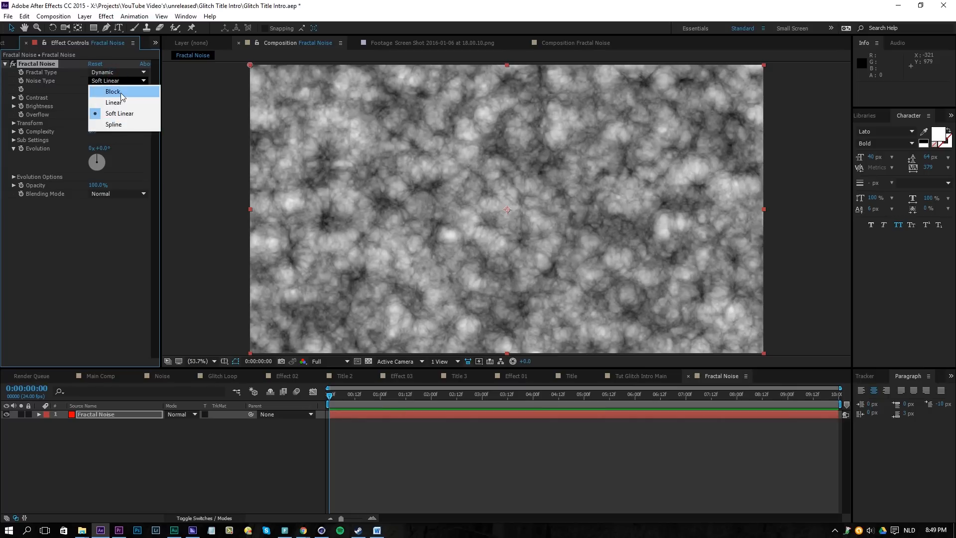
{"action": "left_click", "coordinate": [120, 92]}
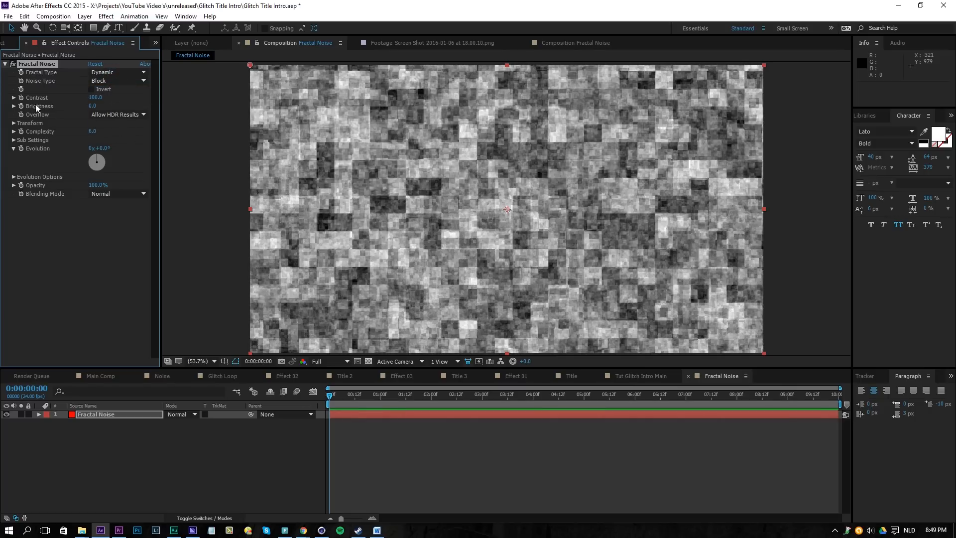
- Turn off uniform scaling in the noise transform and raise the contrast to 302
{"action": "left_click", "coordinate": [13, 97]}
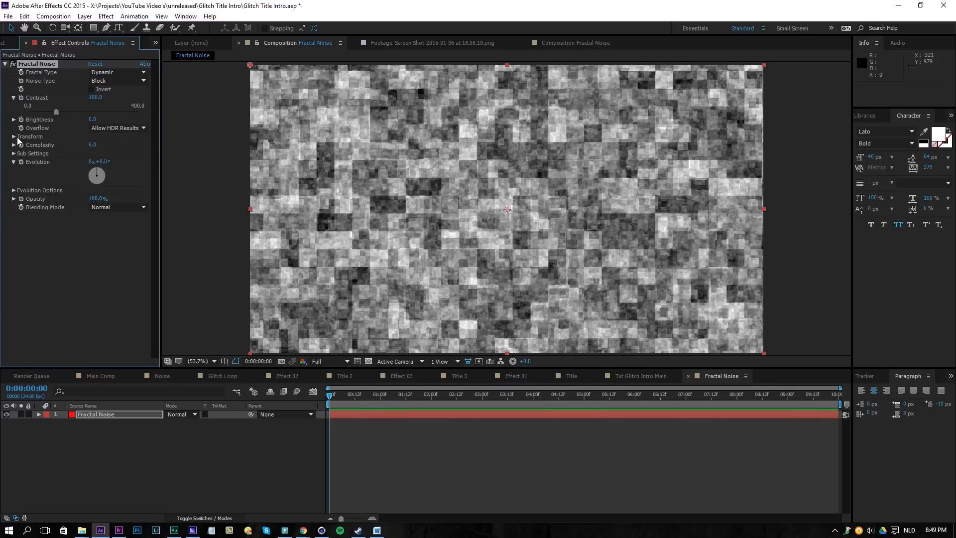
{"action": "left_click", "coordinate": [14, 136]}
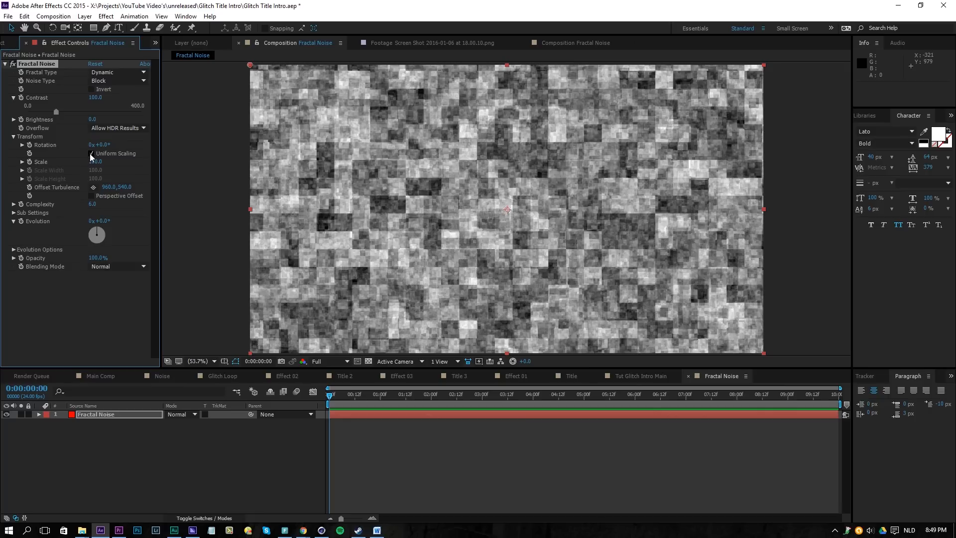
{"action": "left_click", "coordinate": [92, 153]}
{"action": "left_click_drag", "start_coordinate": [93, 101], "coordinate": [194, 101]}
- Enable keyframing at the first frame for the noise's Contrast, Brightness, Scale Width and Scale Height
{"action": "left_click", "coordinate": [21, 98]}
{"action": "left_click", "coordinate": [21, 119]}
{"action": "left_click", "coordinate": [29, 170]}
{"action": "left_click", "coordinate": [30, 191]}
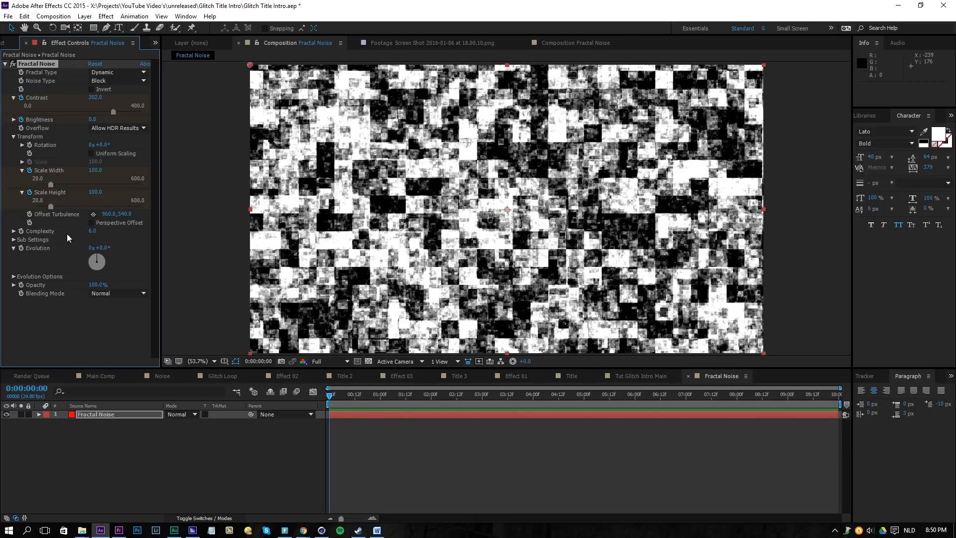
- Set the Fractal Noise effect's Complexity to 4
{"action": "left_click_drag", "start_coordinate": [92, 231], "coordinate": [52, 241]}
{"action": "left_click", "coordinate": [92, 232]}
{"action": "type", "text": "4"}
{"action": "key", "text": "Return"}
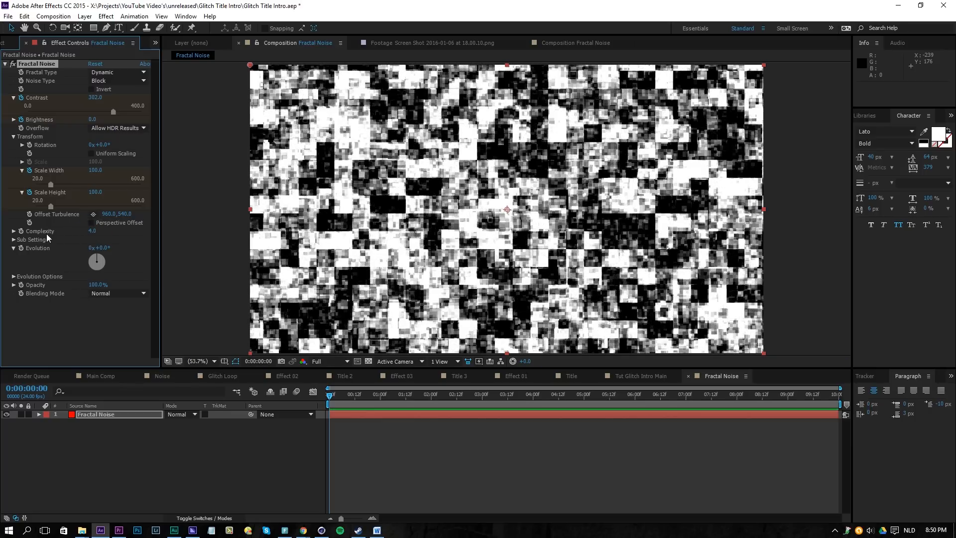
- Add the expression time*500 to the Fractal Noise effect's Evolution property
{"action": "left_click", "coordinate": [21, 248], "text": "alt"}
{"action": "type", "text": "time*500"}
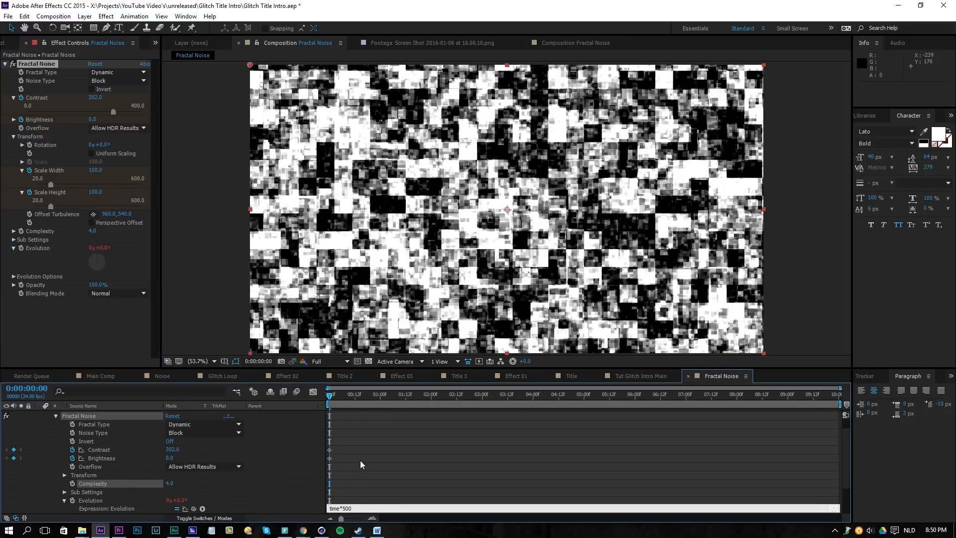
{"action": "left_click", "coordinate": [366, 456]}
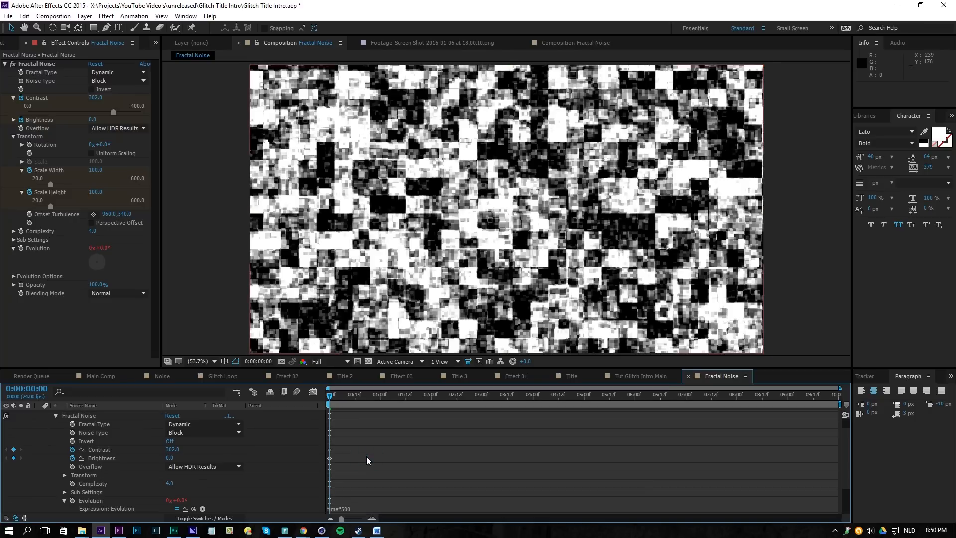
- Preview the animated noise briefly and return the playhead to the first frame
{"action": "key", "text": "space"}
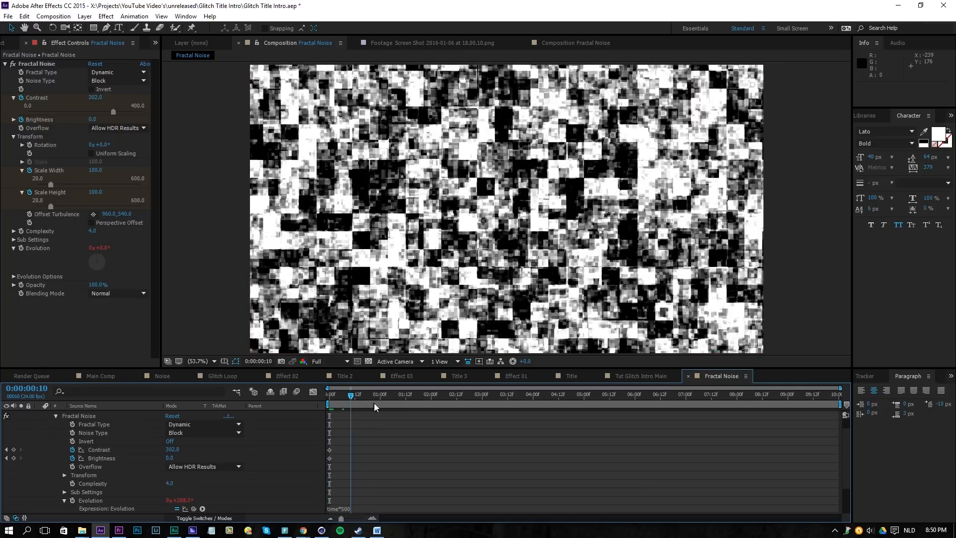
{"action": "key", "text": "space"}
{"action": "left_click_drag", "start_coordinate": [376, 402], "coordinate": [321, 398]}
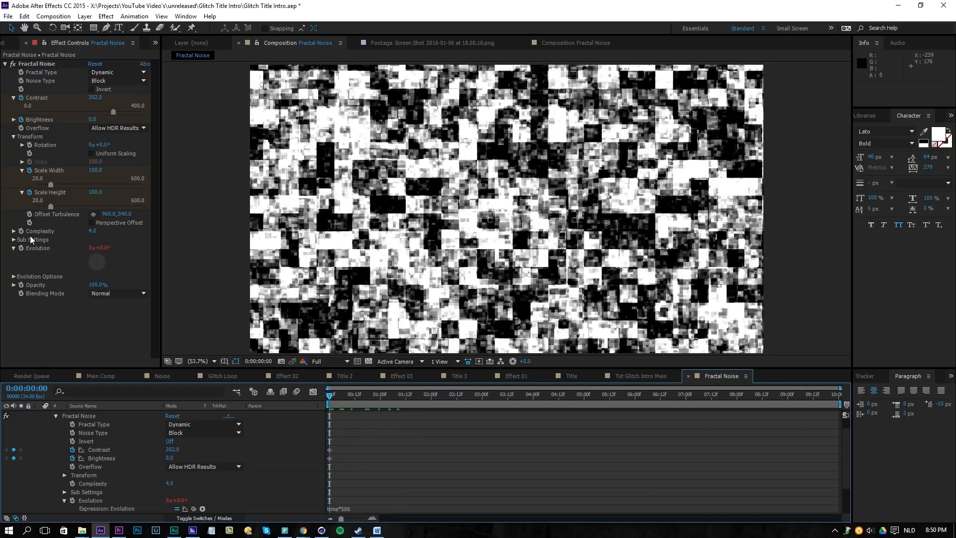
- Show only the keyframed properties of the Fractal Noise layer in the timeline and advance the playhead one frame to 0:00:00:01
{"action": "scroll", "coordinate": [64, 434], "scroll_direction": "up", "scroll_amount": 1}
{"action": "left_click", "coordinate": [82, 414]}
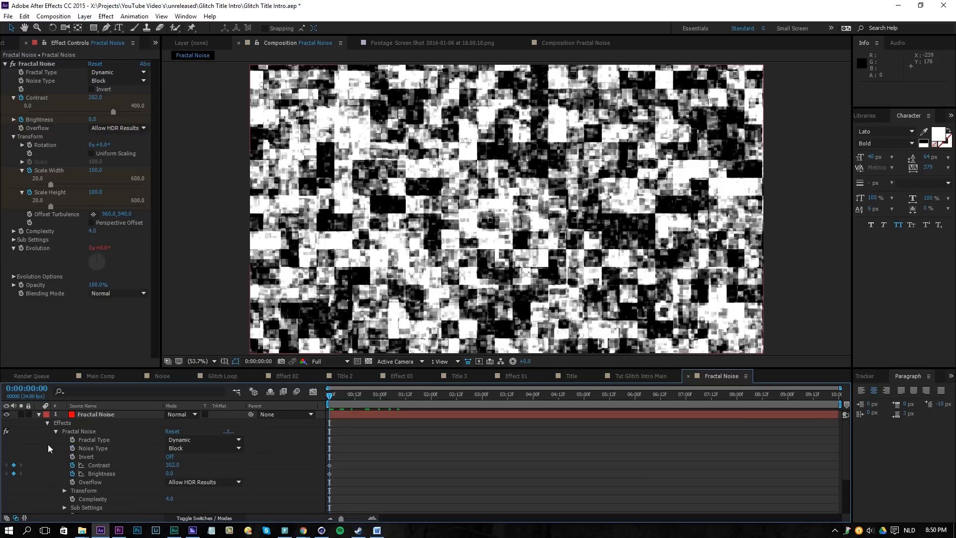
{"action": "left_click", "coordinate": [102, 416]}
{"action": "key", "text": "u"}
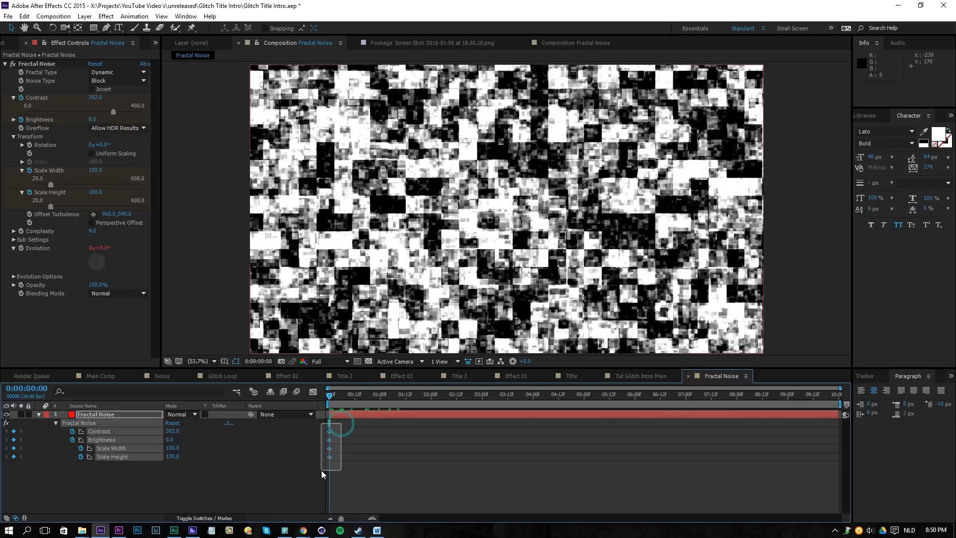
{"action": "left_click", "coordinate": [337, 468]}
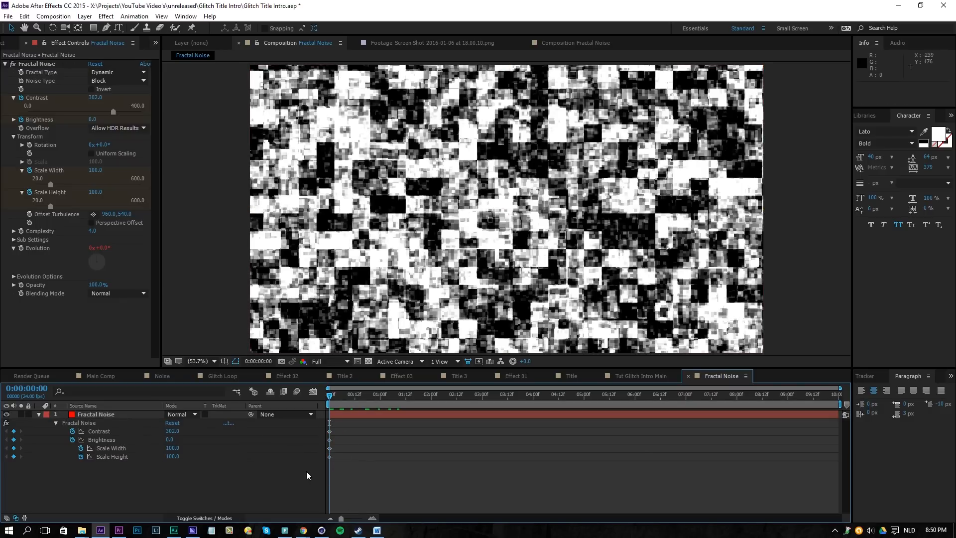
{"action": "key", "text": "Page_Down"}
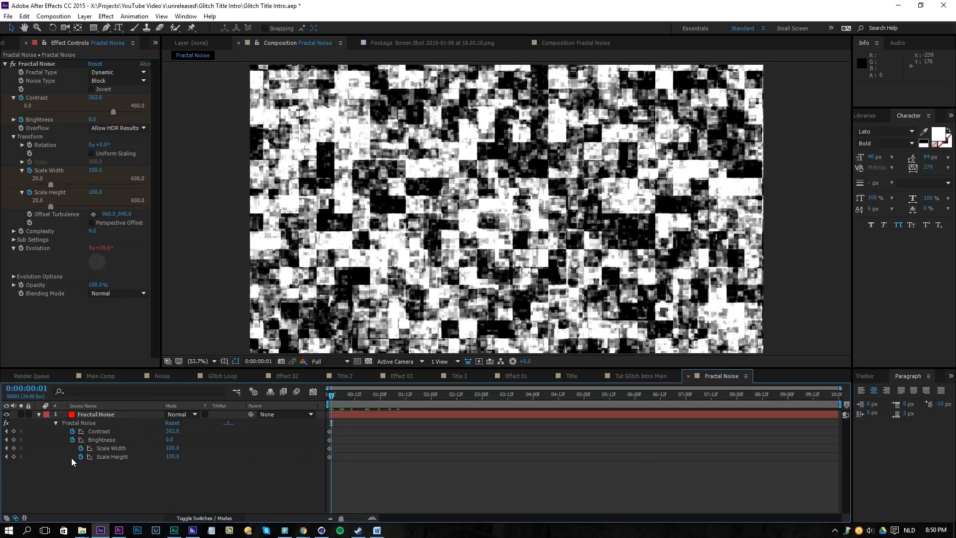
- Add Contrast, Brightness, Scale Width and Scale Height keyframes at 0:00:00:03 on the Fractal Noise layer, keeping their values
{"action": "key", "text": "Page_Down"}
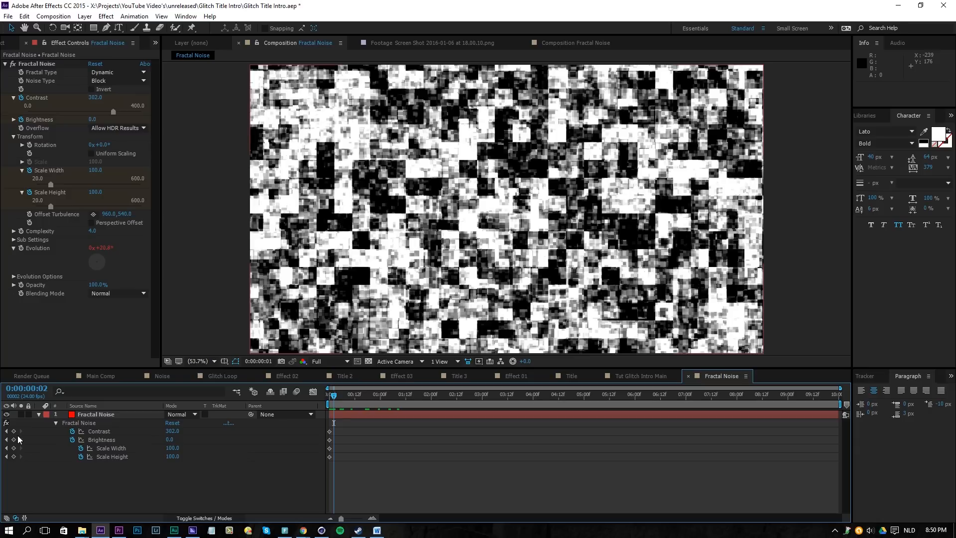
{"action": "key", "text": "Home"}
{"action": "key", "text": "Page_Down"}
{"action": "key", "text": "Page_Down"}
{"action": "key", "text": "Page_Down"}
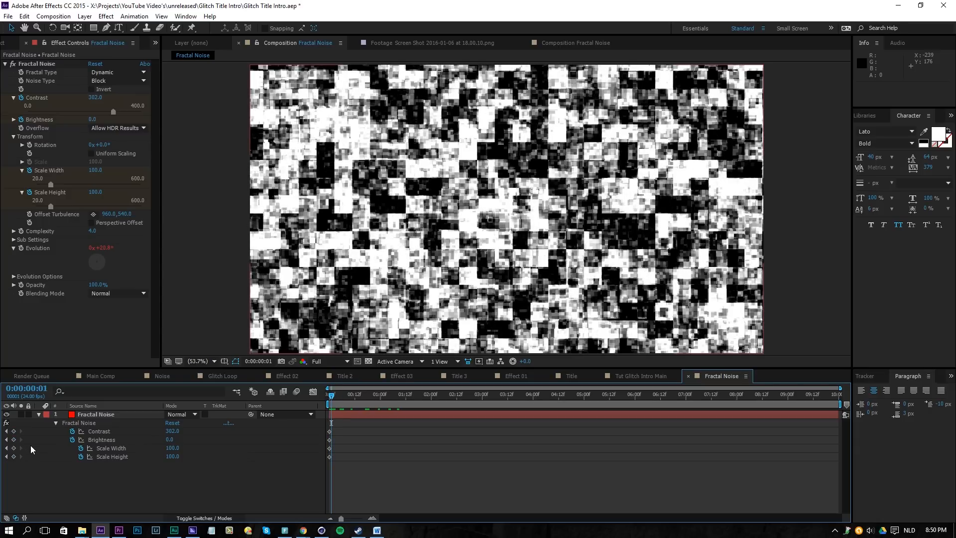
{"action": "left_click", "coordinate": [13, 431]}
{"action": "left_click", "coordinate": [14, 439]}
{"action": "left_click", "coordinate": [14, 448]}
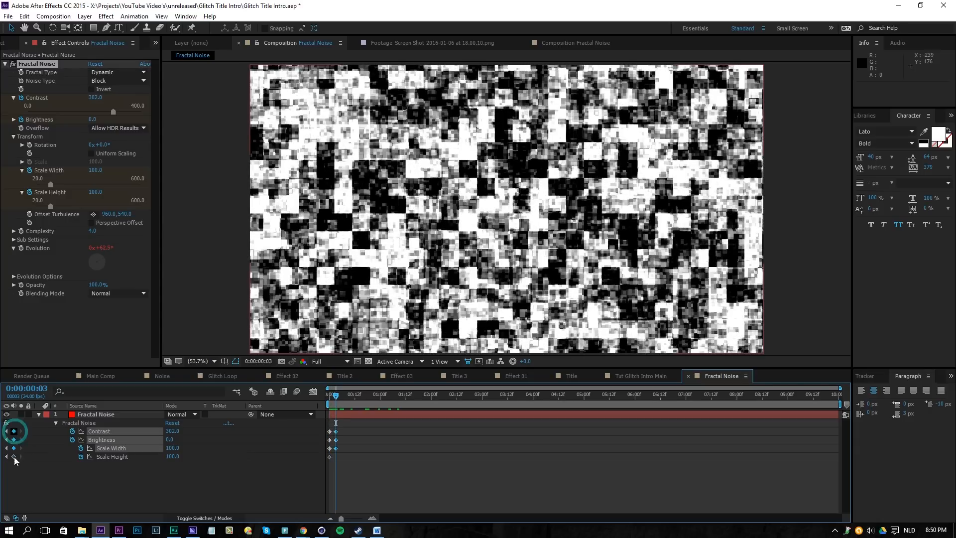
{"action": "left_click", "coordinate": [14, 456]}
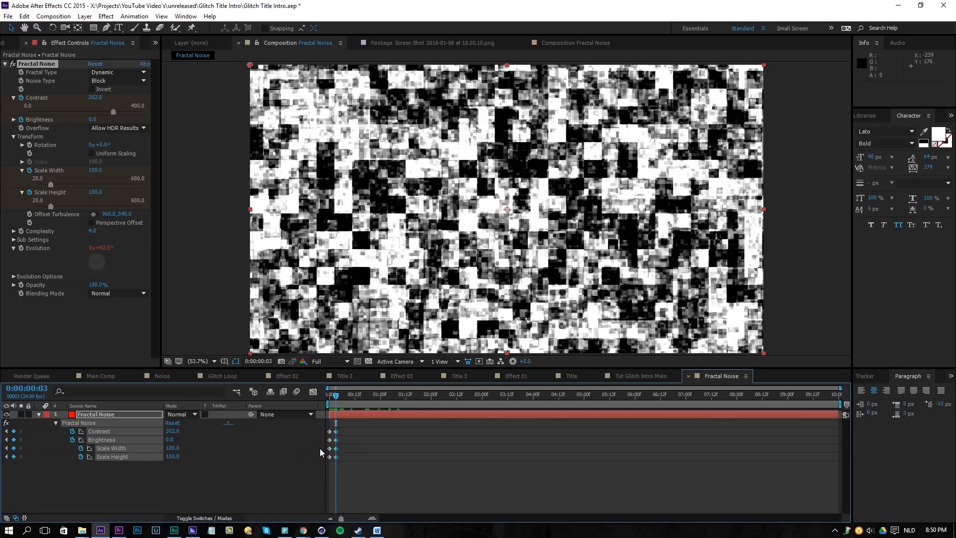
- At 0:00:00:04, keyframe the fractal noise's Contrast to 152, Brightness to -48, Scale Width to 169 and Scale Height to 370
{"action": "key", "text": "Page_Down"}
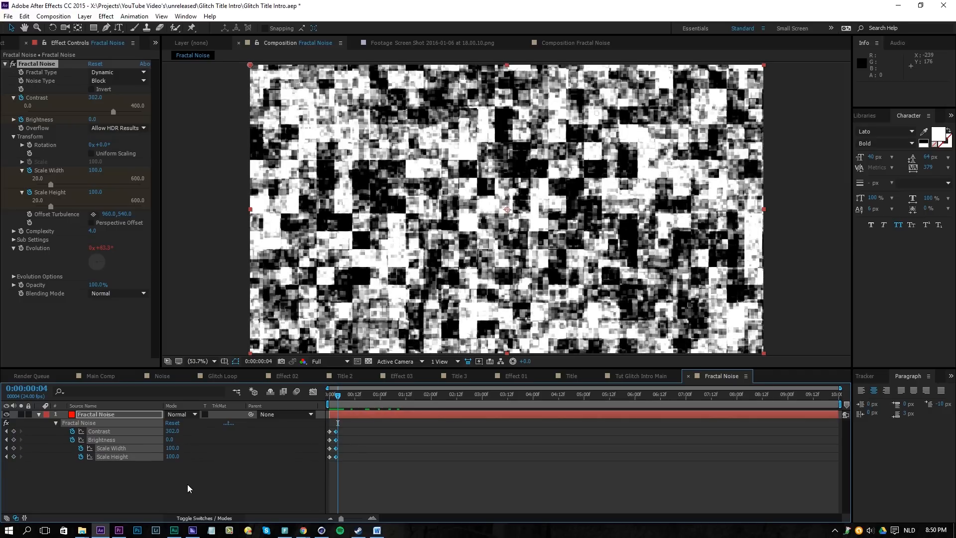
{"action": "left_click_drag", "start_coordinate": [172, 431], "coordinate": [104, 456]}
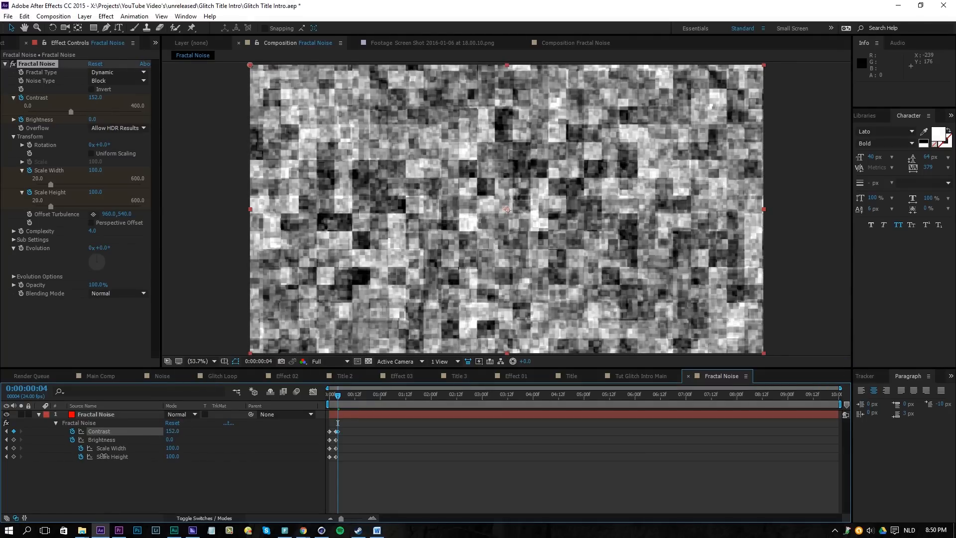
{"action": "left_click_drag", "start_coordinate": [171, 439], "coordinate": [147, 442]}
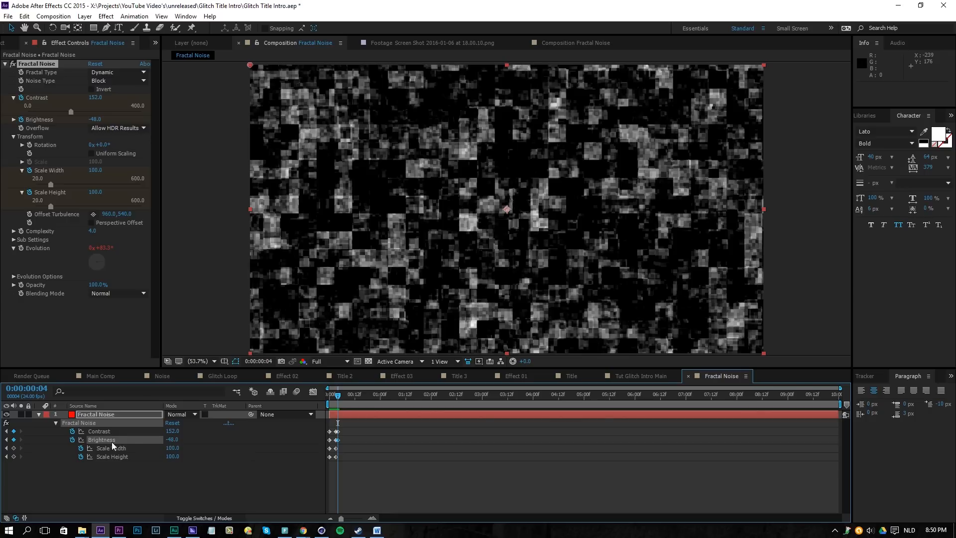
{"action": "left_click_drag", "start_coordinate": [172, 447], "coordinate": [307, 448]}
{"action": "left_click", "coordinate": [368, 467]}
- Add keyframes holding all four animated noise properties at 0:00:00:07
{"action": "key", "text": "Page_Down"}
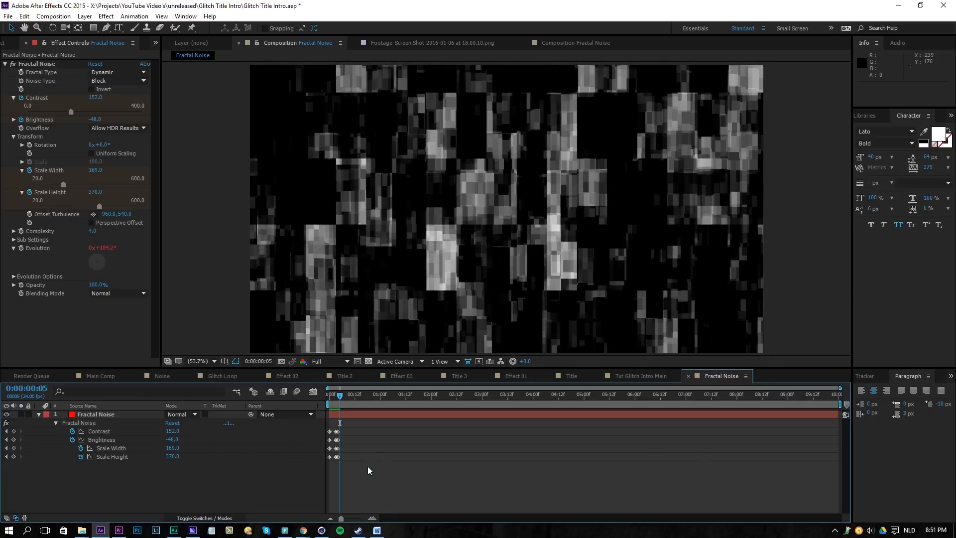
{"action": "key", "text": "Page_Down"}
{"action": "key", "text": "Page_Down"}
{"action": "left_click", "coordinate": [14, 456]}
{"action": "left_click", "coordinate": [14, 448]}
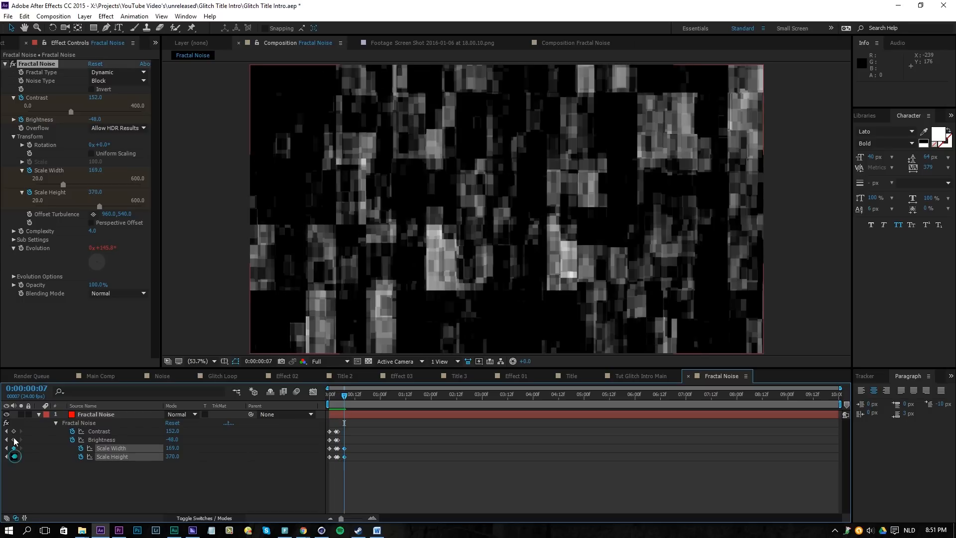
{"action": "left_click", "coordinate": [14, 439]}
{"action": "left_click", "coordinate": [14, 431]}
- At 0:00:00:08, keyframe the noise's Scale Width to 54 and its Brightness to 17
{"action": "key", "text": "Page_Down"}
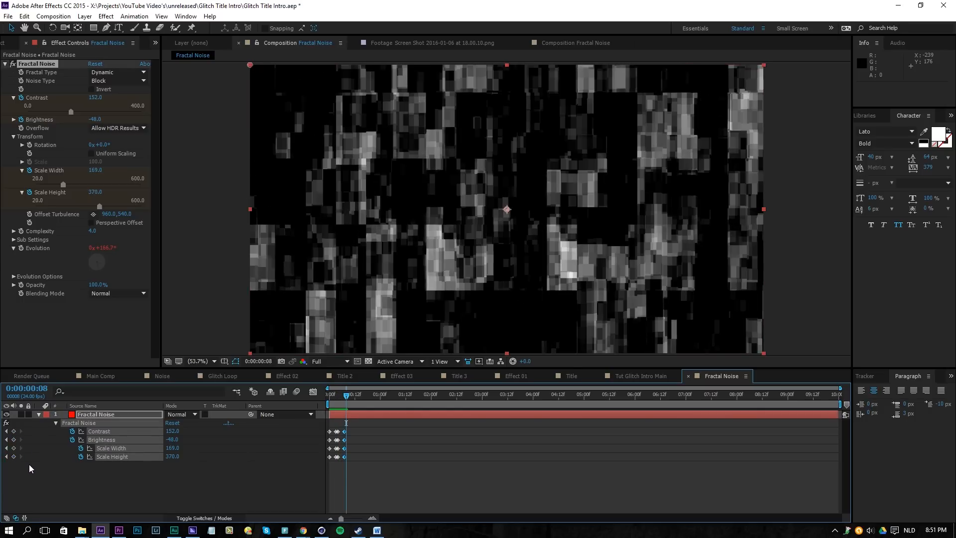
{"action": "left_click_drag", "start_coordinate": [170, 447], "coordinate": [111, 457]}
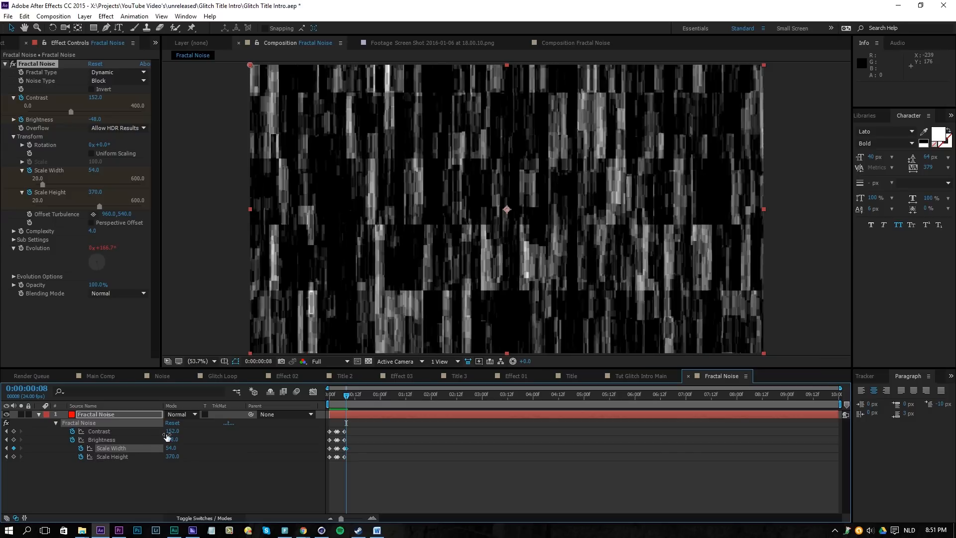
{"action": "left_click_drag", "start_coordinate": [172, 441], "coordinate": [210, 444]}
{"action": "left_click", "coordinate": [239, 492]}
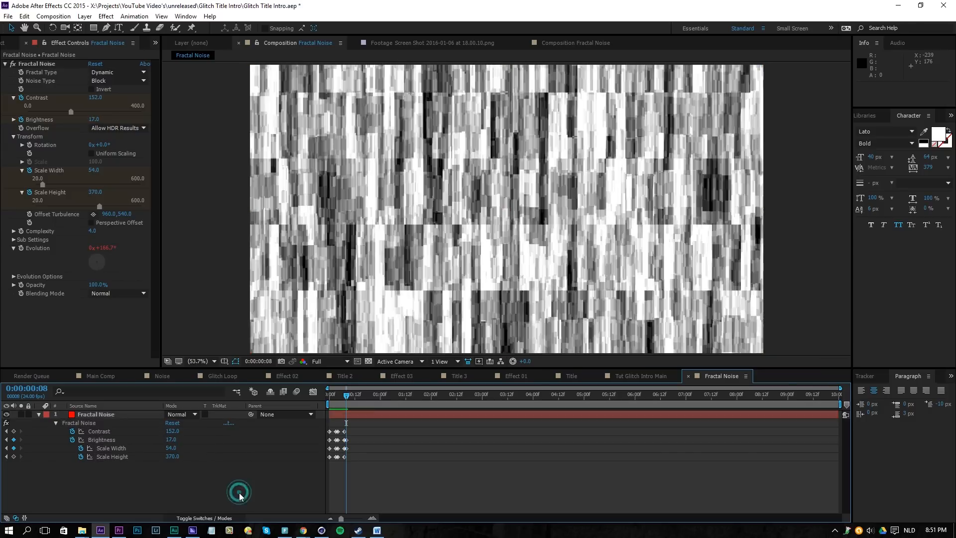
- Scrub through the opening frames to review the keyframed noise changes and return the playhead to the first frame
{"action": "key", "text": "Page_Down"}
{"action": "key", "text": "Page_Down"}
{"action": "key", "text": "Page_Down"}
{"action": "key", "text": "Page_Down"}
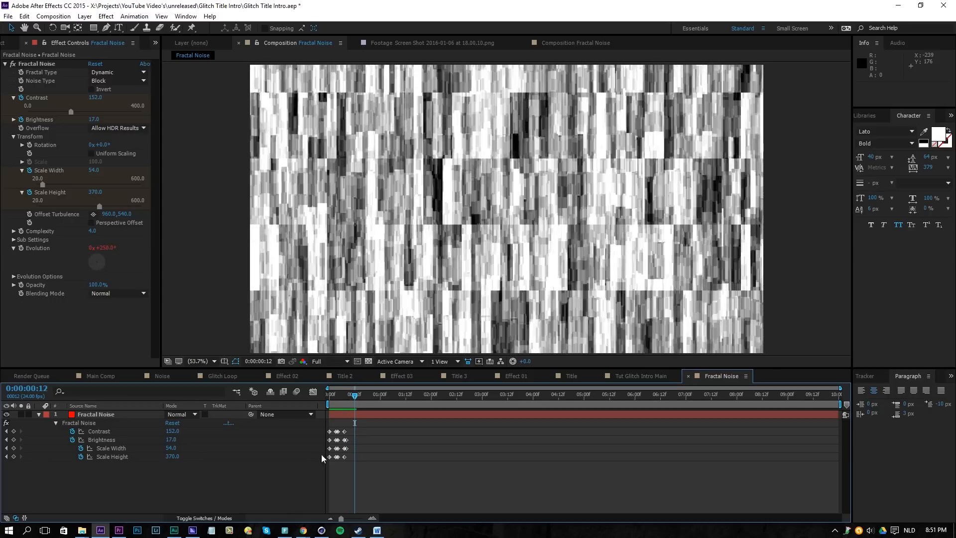
{"action": "key", "text": "Page_Down"}
{"action": "left_click_drag", "start_coordinate": [349, 396], "coordinate": [328, 413]}
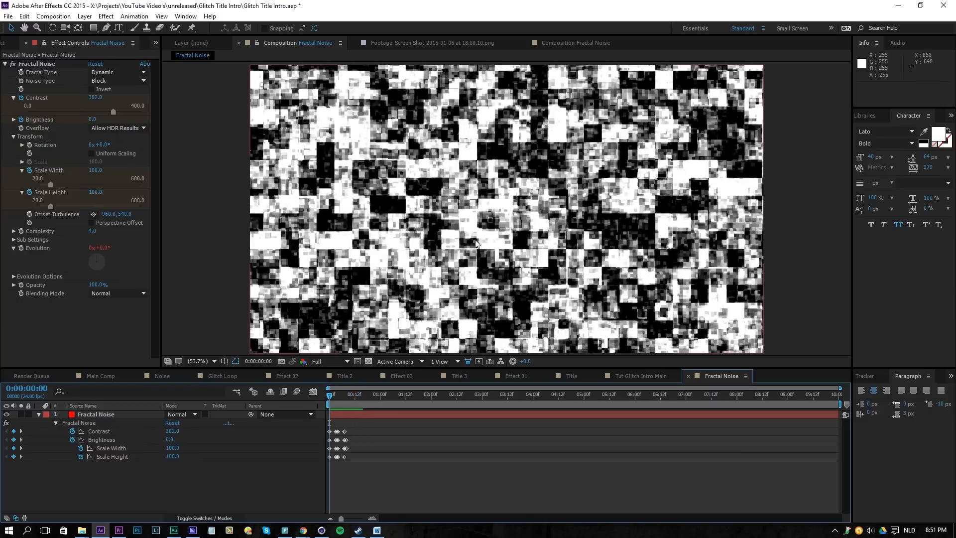
{"action": "mouse_move", "coordinate": [333, 404]}
{"action": "left_mouse_down"}
{"action": "mouse_move", "coordinate": [355, 395]}
{"action": "mouse_move", "coordinate": [344, 397]}
{"action": "left_mouse_up"}
{"action": "mouse_move", "coordinate": [328, 396]}
{"action": "left_mouse_down"}
{"action": "mouse_move", "coordinate": [350, 402]}
{"action": "mouse_move", "coordinate": [322, 405]}
{"action": "left_mouse_up"}
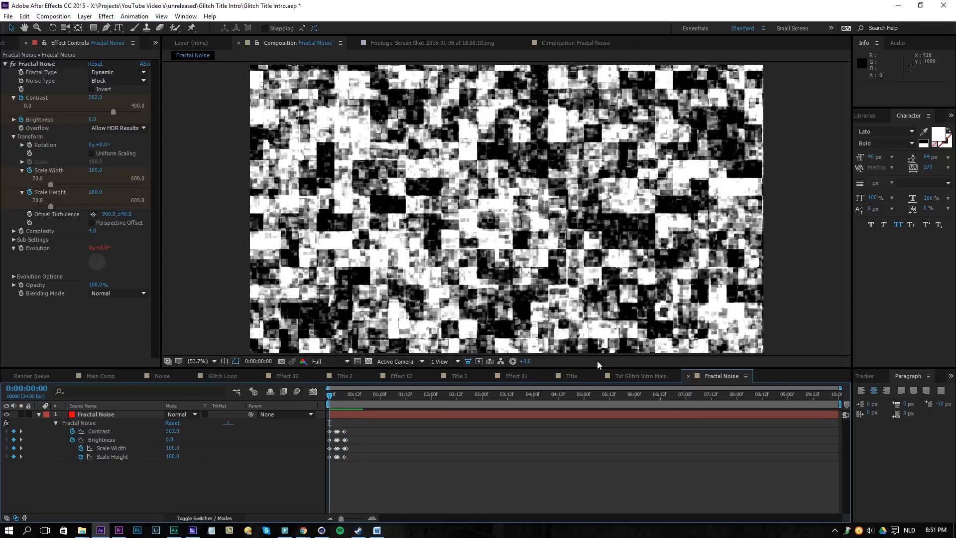
- In the Tut Glitch Intro Main composition, add a text layer reading "Tolerated cinematics" at a font size of 57 px
{"action": "left_click", "coordinate": [638, 375]}
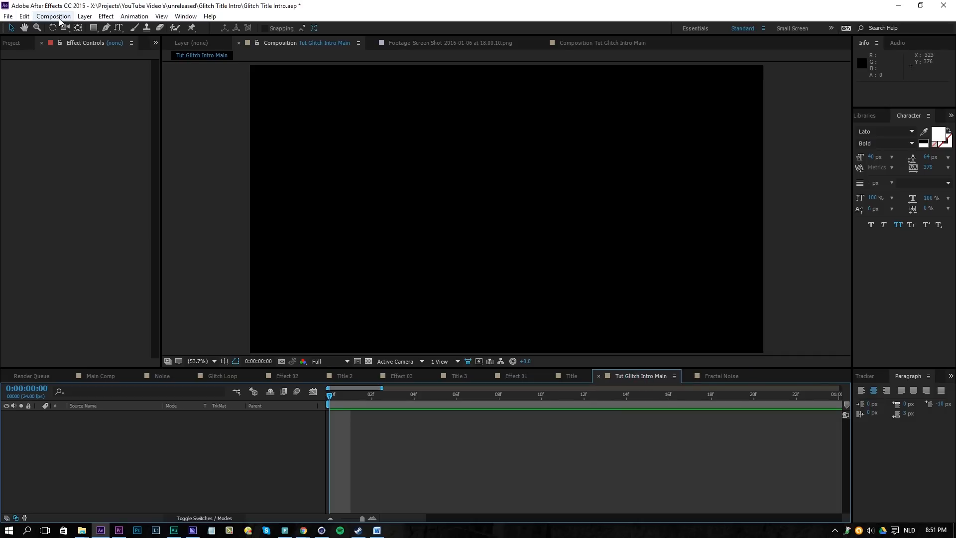
{"action": "left_click_drag", "start_coordinate": [119, 27], "coordinate": [156, 31]}
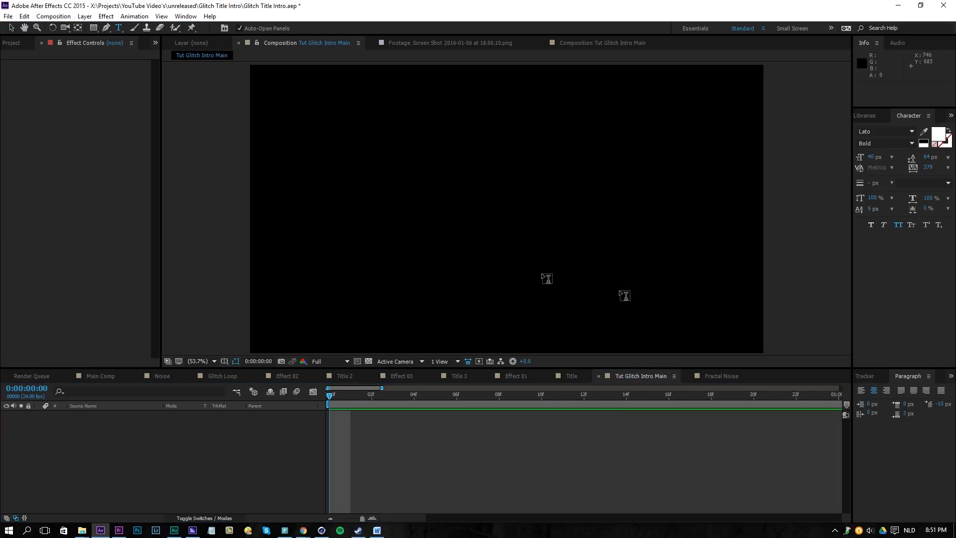
{"action": "left_click", "coordinate": [471, 180]}
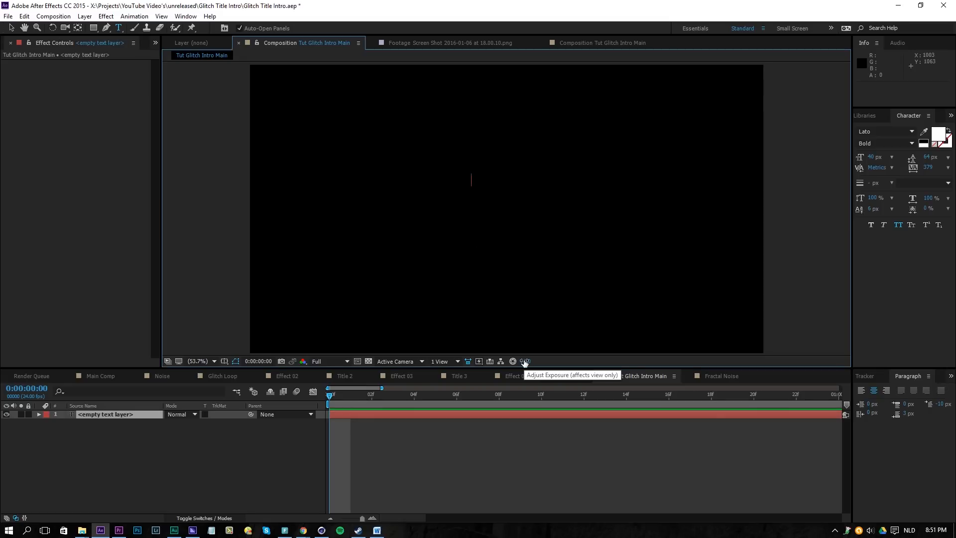
{"action": "type", "text": "Tolerated cinematics"}
{"action": "key", "text": "ctrl+a"}
{"action": "mouse_move", "coordinate": [871, 158]}
{"action": "left_mouse_down"}
{"action": "mouse_move", "coordinate": [889, 164]}
{"action": "mouse_move", "coordinate": [867, 162]}
{"action": "left_mouse_up"}
{"action": "left_click", "coordinate": [11, 29]}
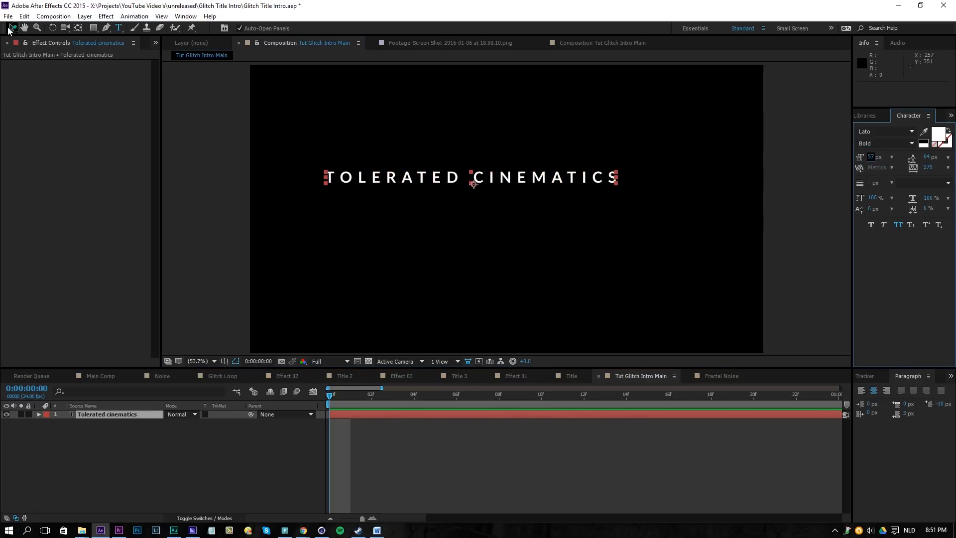
- Center the title text horizontally and vertically in the composition
{"action": "left_click", "coordinate": [868, 372]}
{"action": "left_click", "coordinate": [861, 376]}
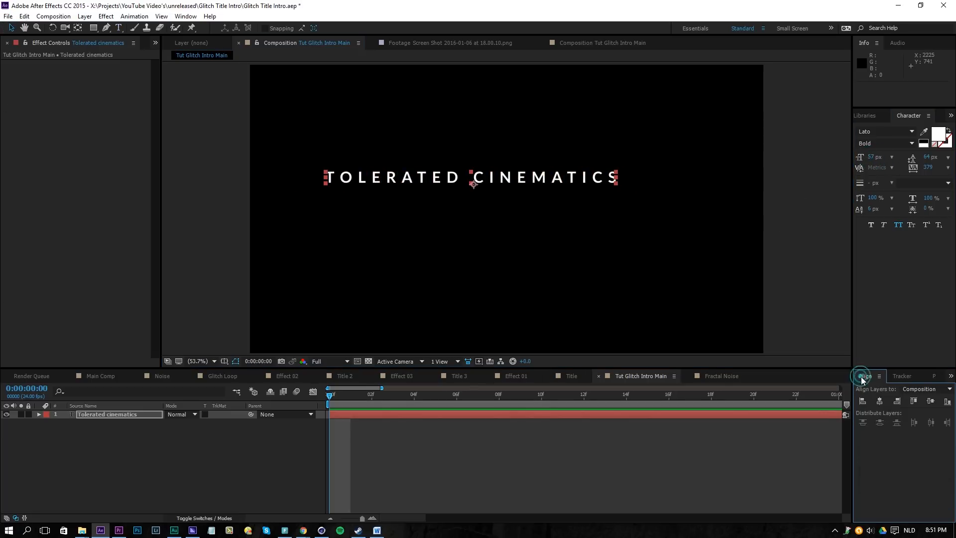
{"action": "left_click", "coordinate": [879, 401]}
{"action": "left_click", "coordinate": [930, 401]}
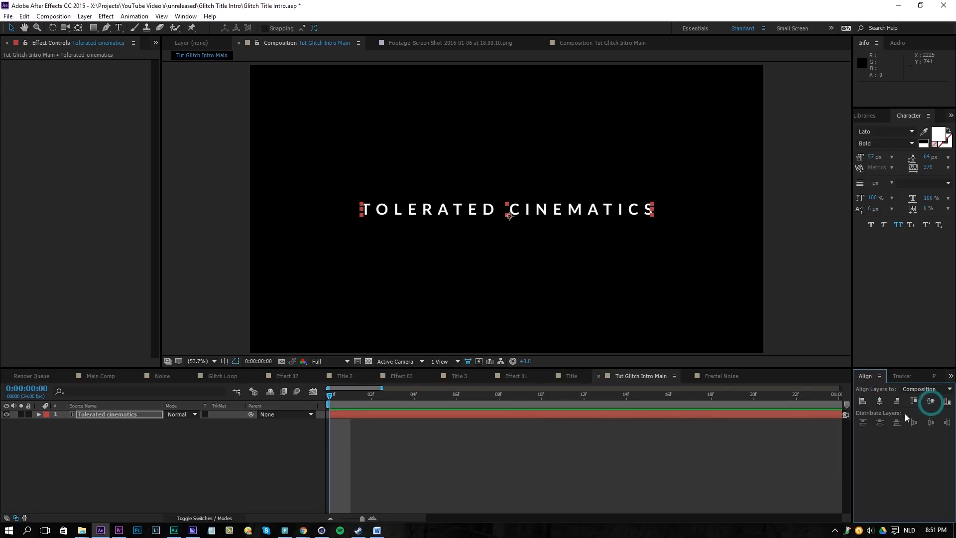
- Pre-compose the title text layer into a new composition named "Title 01"
{"action": "left_click", "coordinate": [418, 415]}
{"action": "left_click", "coordinate": [84, 17]}
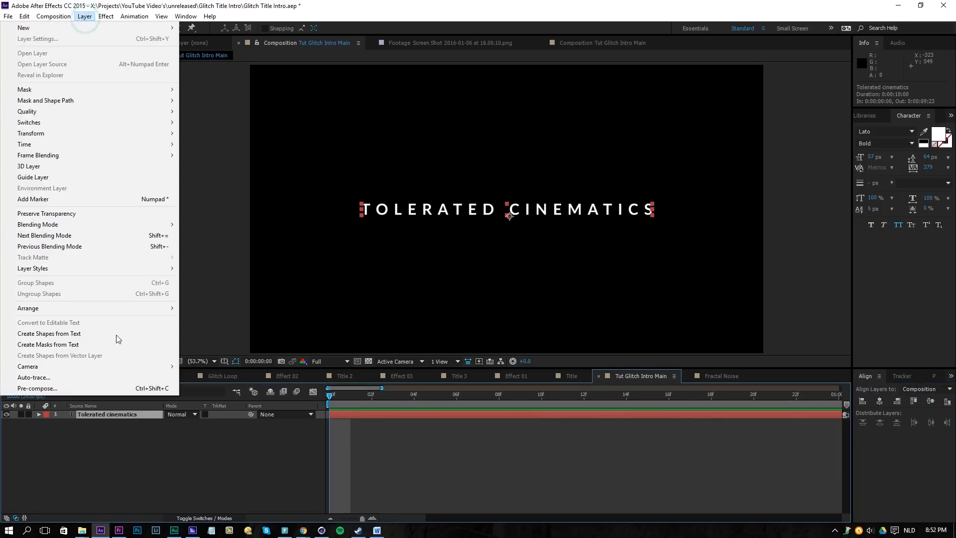
{"action": "left_click", "coordinate": [50, 386]}
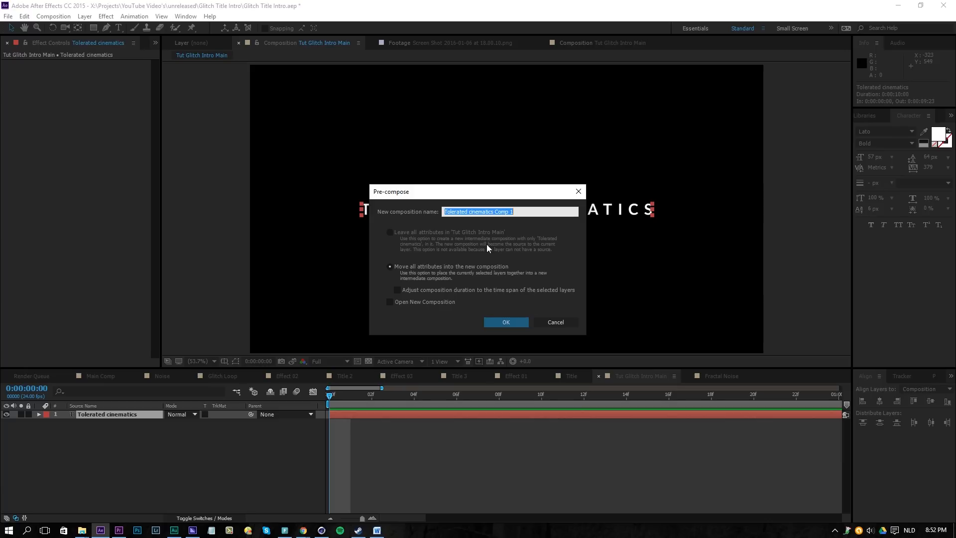
{"action": "type", "text": "Tit"}
{"action": "key", "text": "Return"}
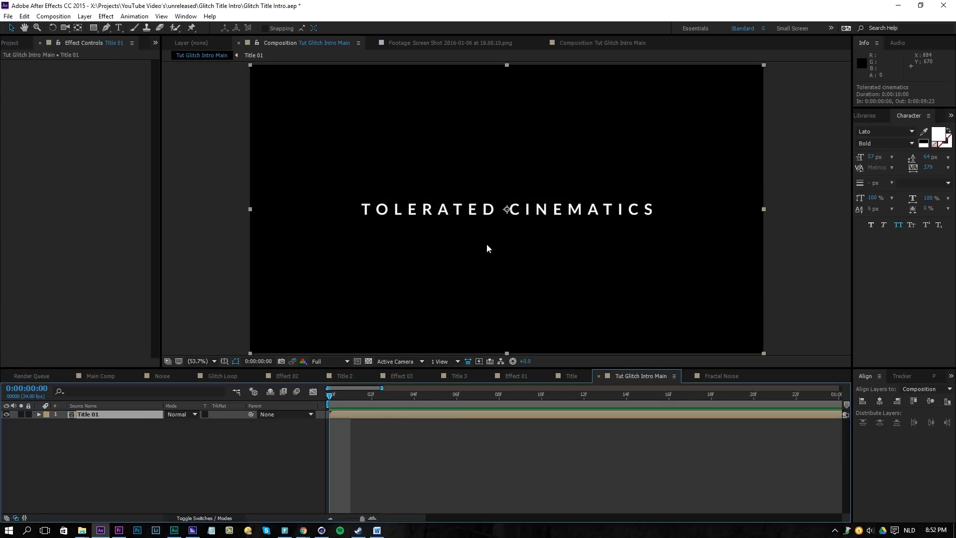
- Place the Fractal Noise composition above the Title 01 layer and hide it
{"action": "left_click", "coordinate": [10, 42]}
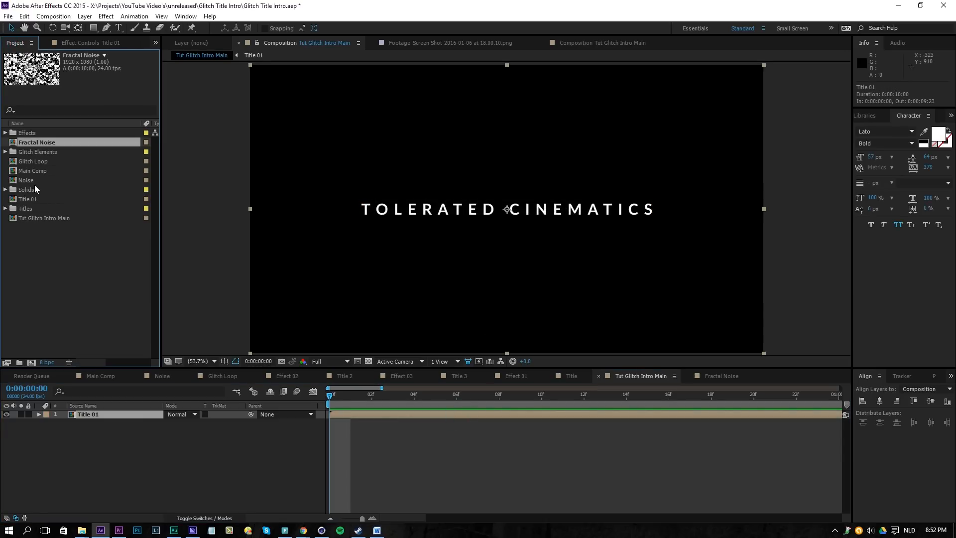
{"action": "left_click_drag", "start_coordinate": [43, 142], "coordinate": [105, 412]}
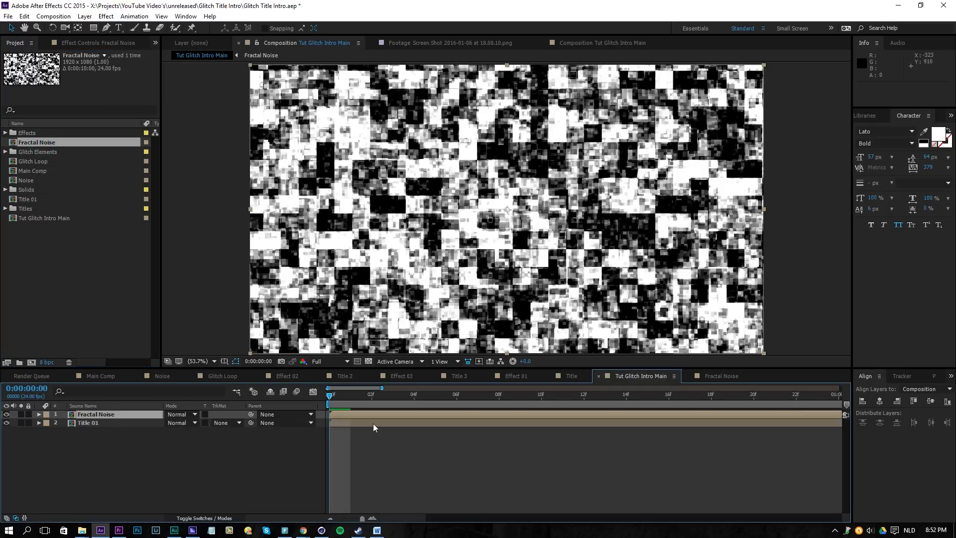
{"action": "left_click", "coordinate": [7, 414]}
{"action": "left_click", "coordinate": [7, 414]}
{"action": "left_click", "coordinate": [6, 414]}
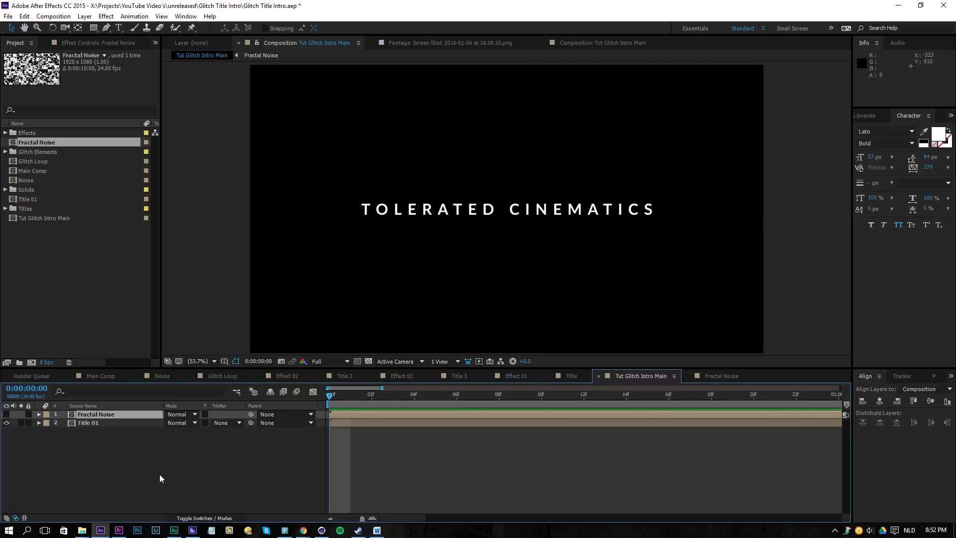
{"action": "right_click", "coordinate": [160, 473]}
{"action": "mouse_move", "coordinate": [207, 384]}
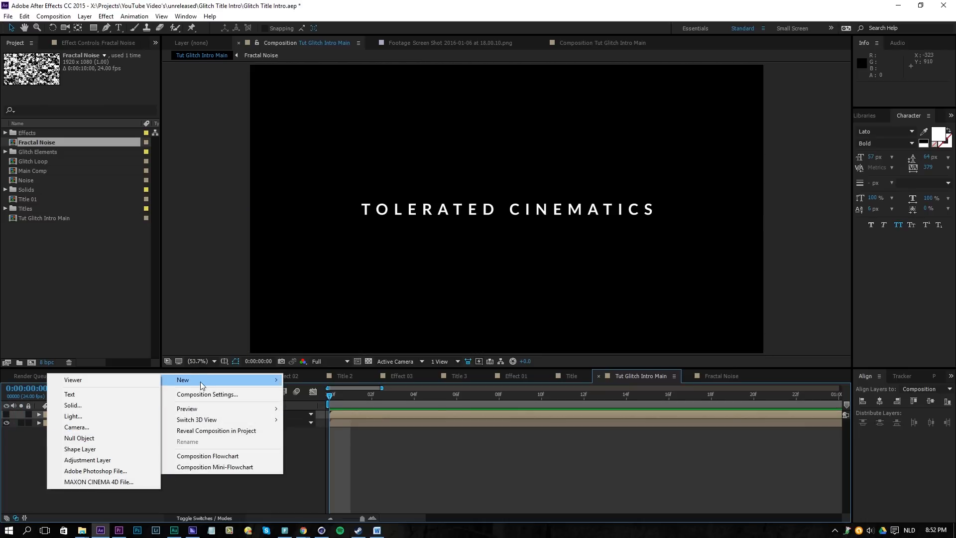
{"action": "left_click", "coordinate": [200, 491]}
- Create a new adjustment layer above the other layers and rename it "Displacement"
{"action": "right_click", "coordinate": [180, 455]}
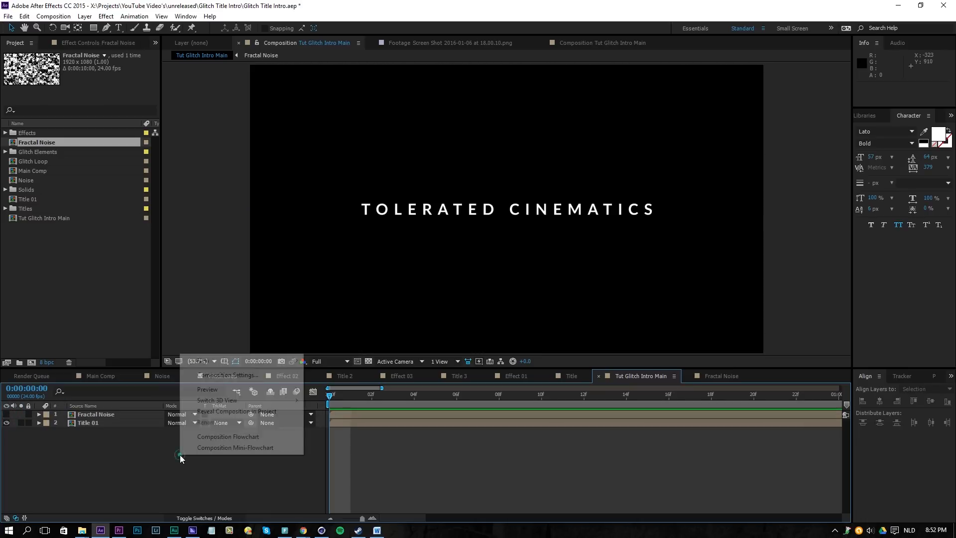
{"action": "mouse_move", "coordinate": [204, 360]}
{"action": "left_click", "coordinate": [94, 441]}
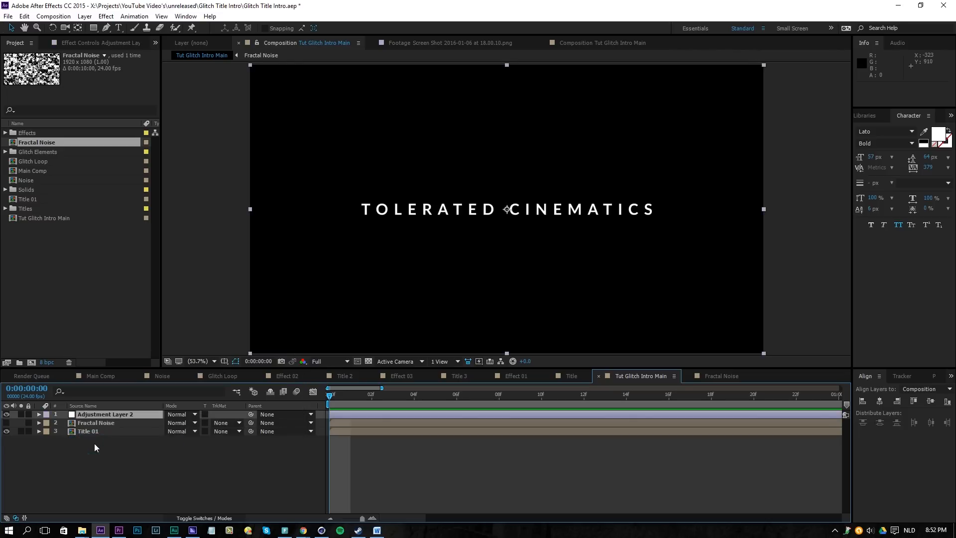
{"action": "key", "text": "Return"}
{"action": "type", "text": "Di"}
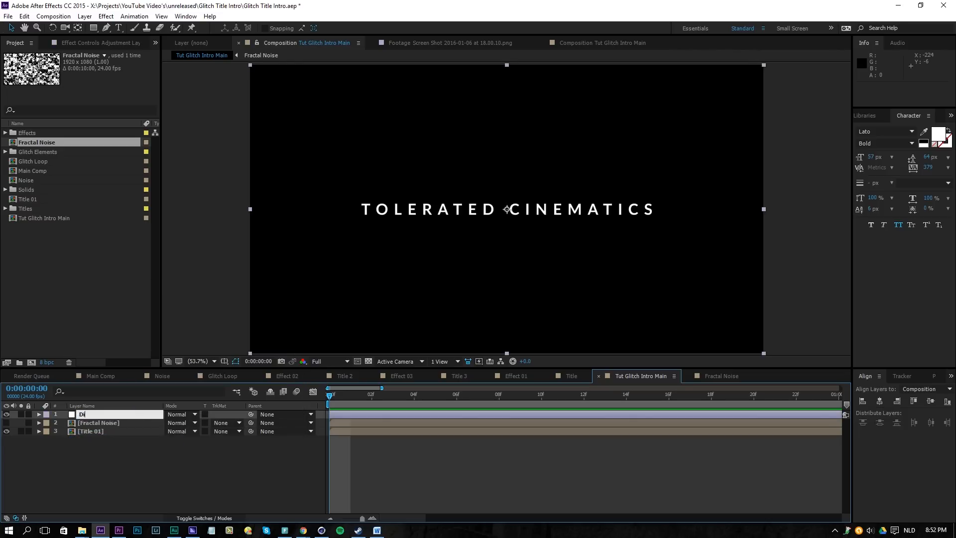
{"action": "type", "text": "splacement"}
{"action": "key", "text": "Return"}
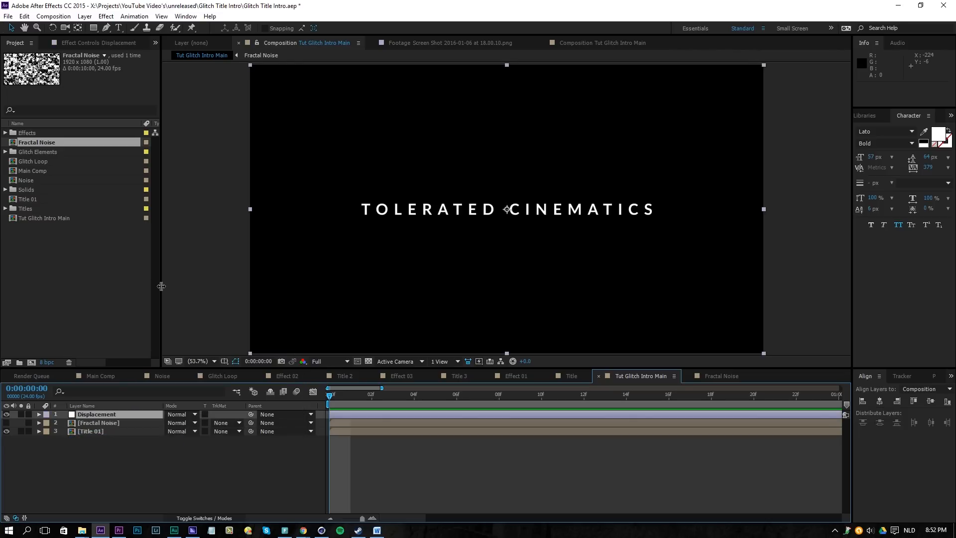
- Apply the Displacement Map distortion effect to the Displacement adjustment layer
{"action": "left_click", "coordinate": [106, 17]}
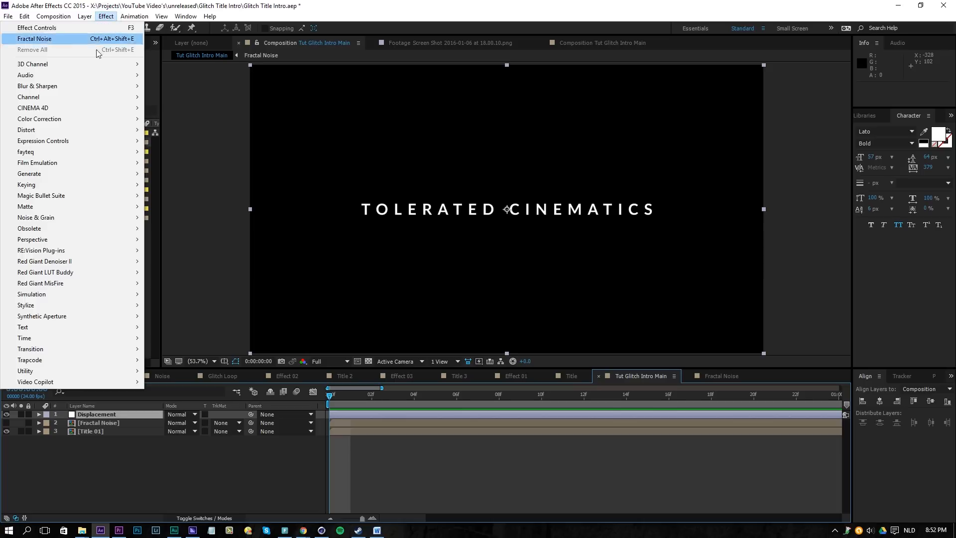
{"action": "left_click", "coordinate": [53, 132]}
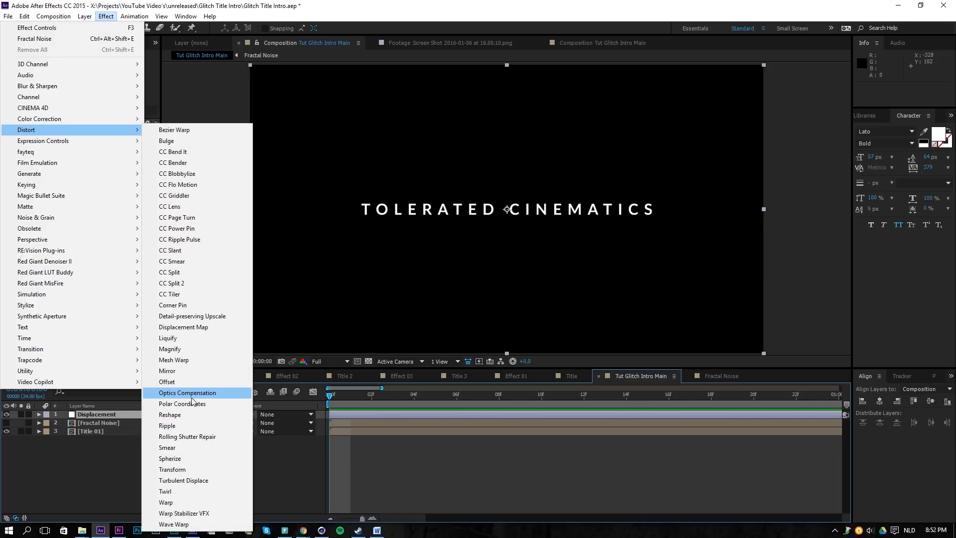
{"action": "left_click", "coordinate": [204, 326]}
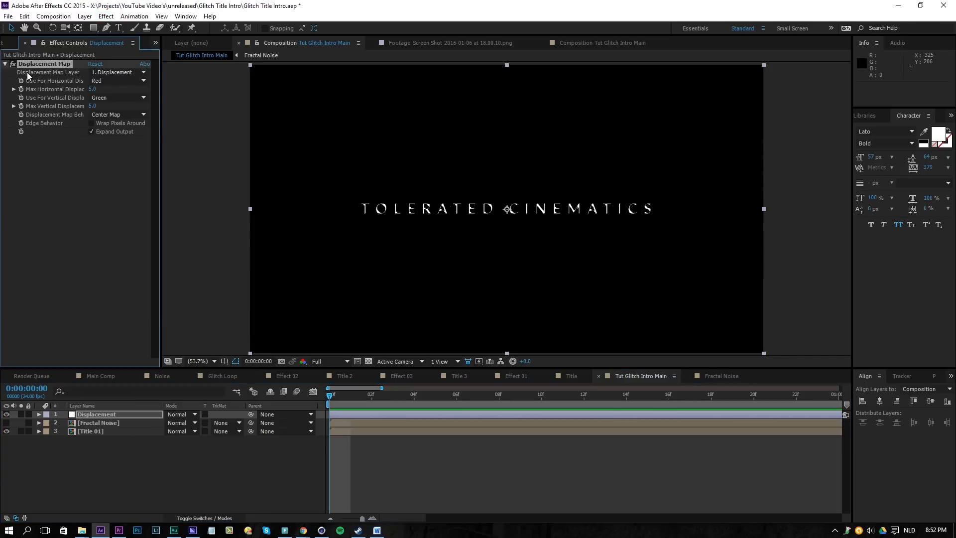
- Set the Displacement Map's map layer to the Fractal Noise layer and play back the distorted title
{"action": "left_click", "coordinate": [115, 74]}
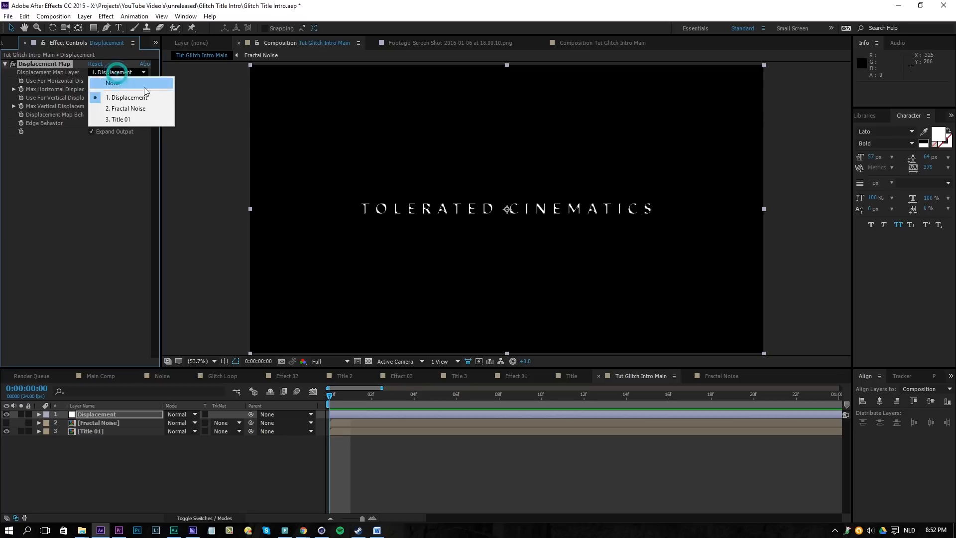
{"action": "left_click", "coordinate": [128, 109]}
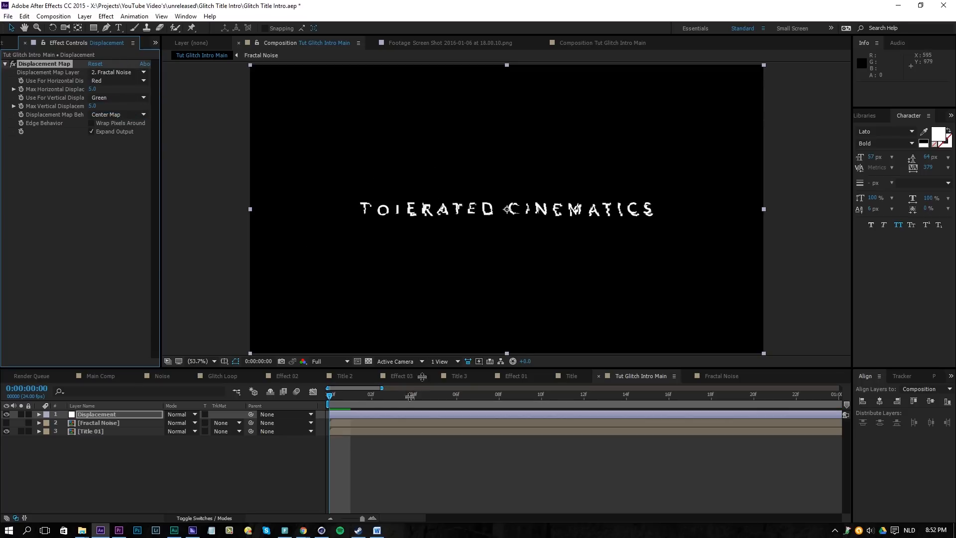
{"action": "left_click_drag", "start_coordinate": [333, 398], "coordinate": [353, 399]}
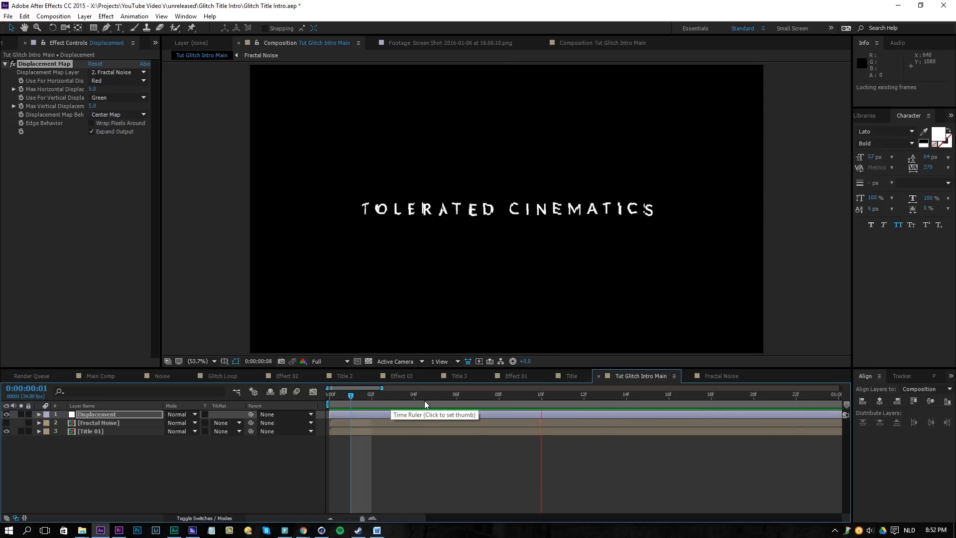
{"action": "key", "text": "space"}
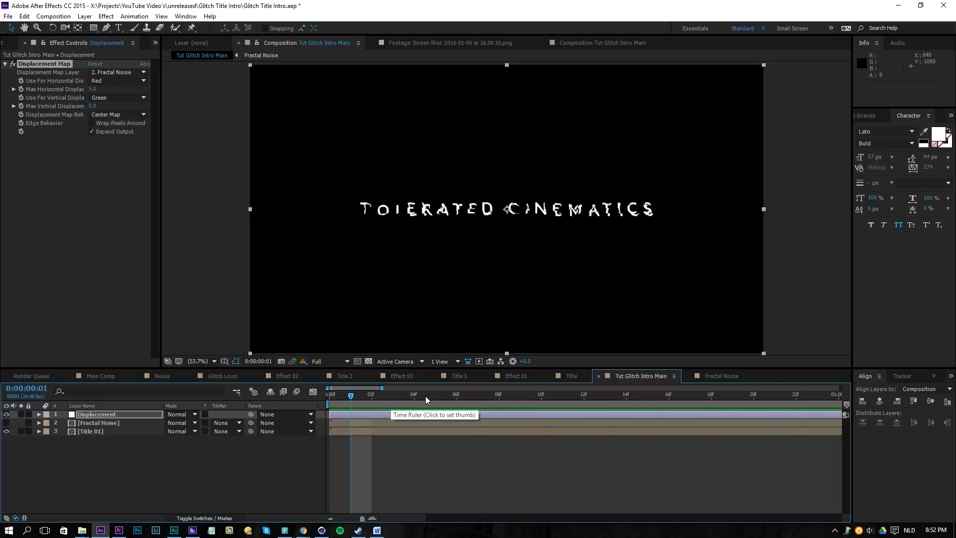
{"action": "left_click_drag", "start_coordinate": [425, 396], "coordinate": [283, 387]}
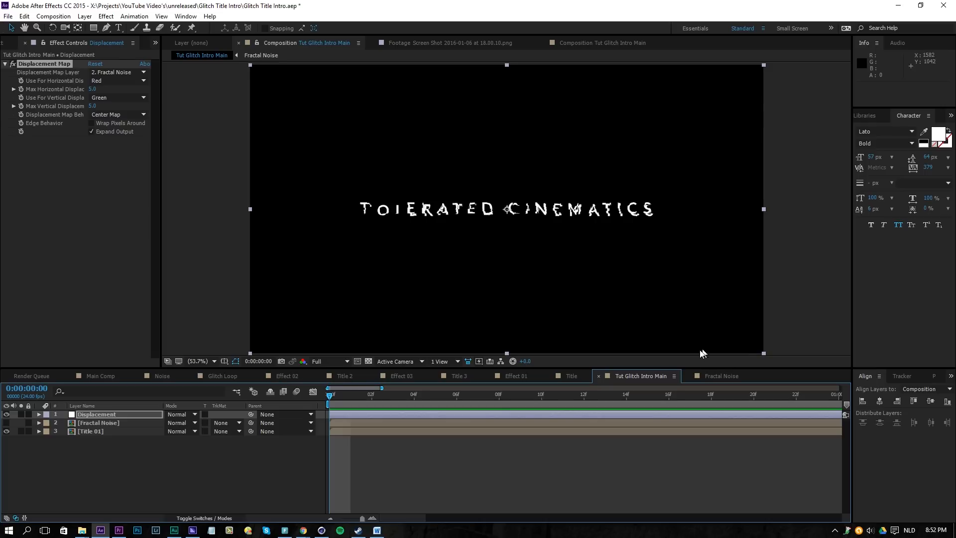
- Open the Fractal Noise composition and enable keyframing for the effect's Offset Turbulence at frame 0
{"action": "left_click", "coordinate": [720, 376]}
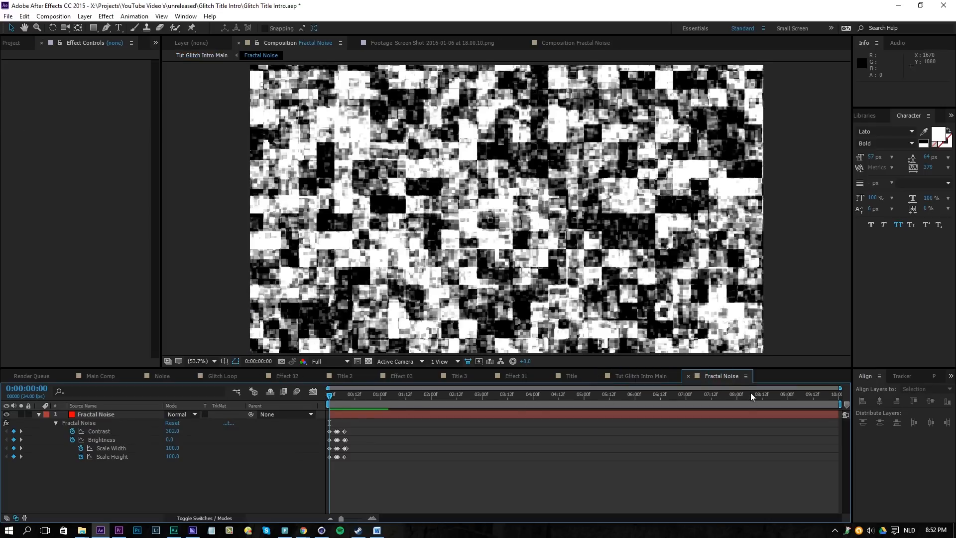
{"action": "left_click", "coordinate": [341, 413]}
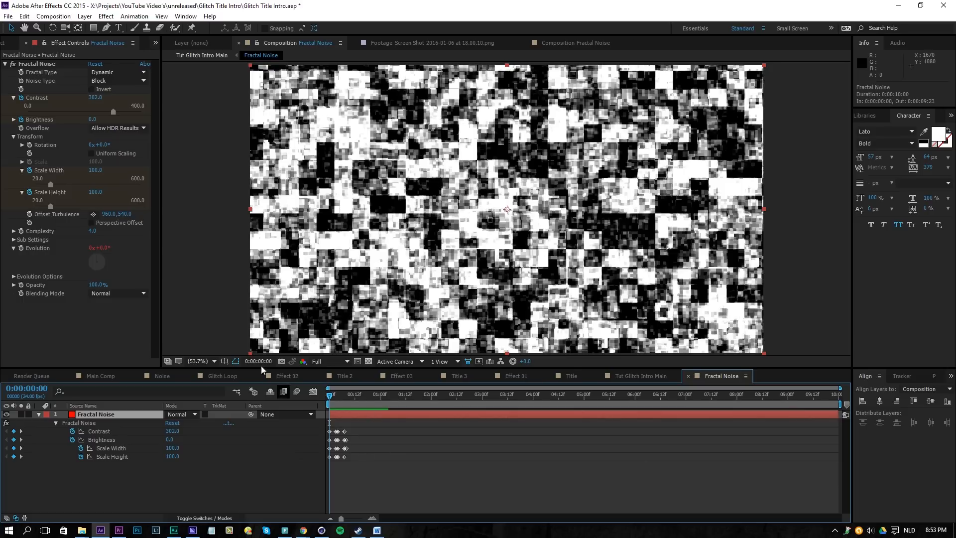
{"action": "left_click", "coordinate": [30, 215]}
- Compress all Fractal Noise keyframes in time so that the last ones fall on frame 2
{"action": "left_click_drag", "start_coordinate": [341, 395], "coordinate": [373, 397]}
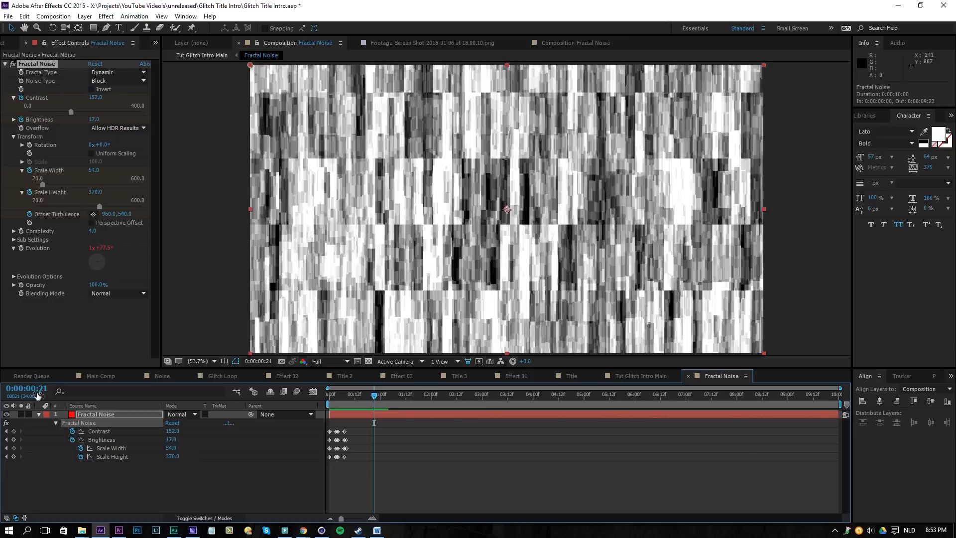
{"action": "mouse_move", "coordinate": [349, 396]}
{"action": "left_mouse_down"}
{"action": "mouse_move", "coordinate": [333, 399]}
{"action": "mouse_move", "coordinate": [344, 401]}
{"action": "left_mouse_up"}
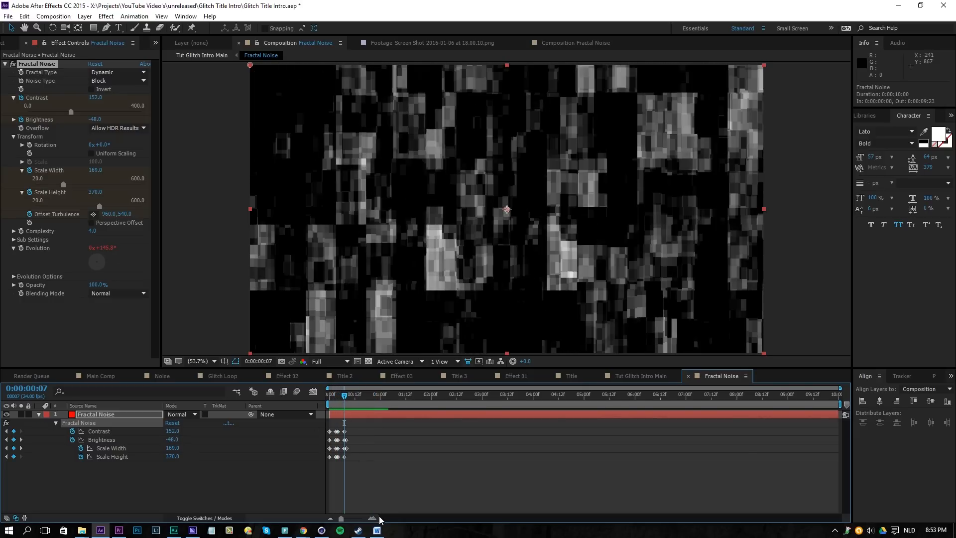
{"action": "left_click", "coordinate": [373, 518]}
{"action": "left_click", "coordinate": [374, 519]}
{"action": "left_click", "coordinate": [374, 519]}
{"action": "left_click_drag", "start_coordinate": [417, 519], "coordinate": [404, 520]}
{"action": "left_click_drag", "start_coordinate": [497, 418], "coordinate": [305, 478]}
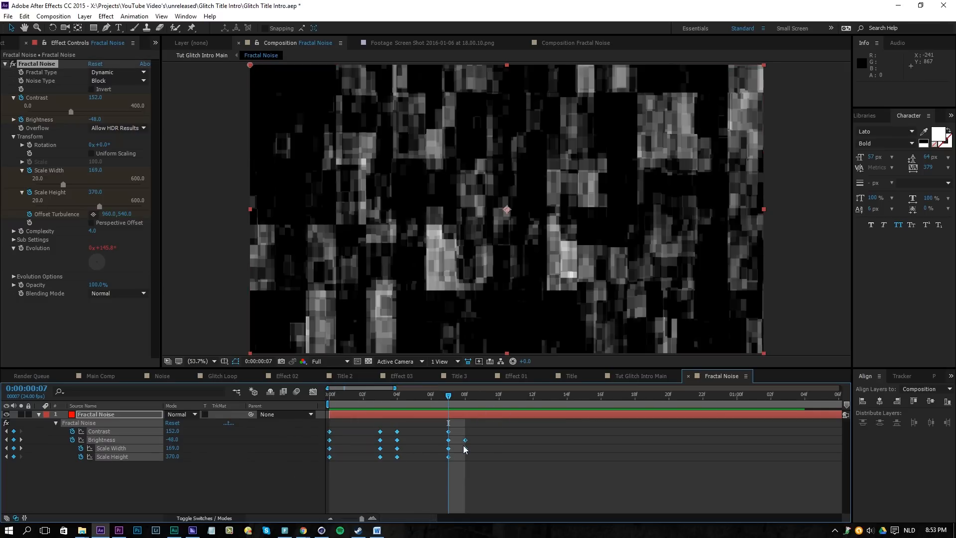
{"action": "left_click_drag", "start_coordinate": [503, 427], "coordinate": [299, 478]}
{"action": "left_click_drag", "start_coordinate": [465, 450], "coordinate": [363, 465]}
{"action": "left_click", "coordinate": [373, 519]}
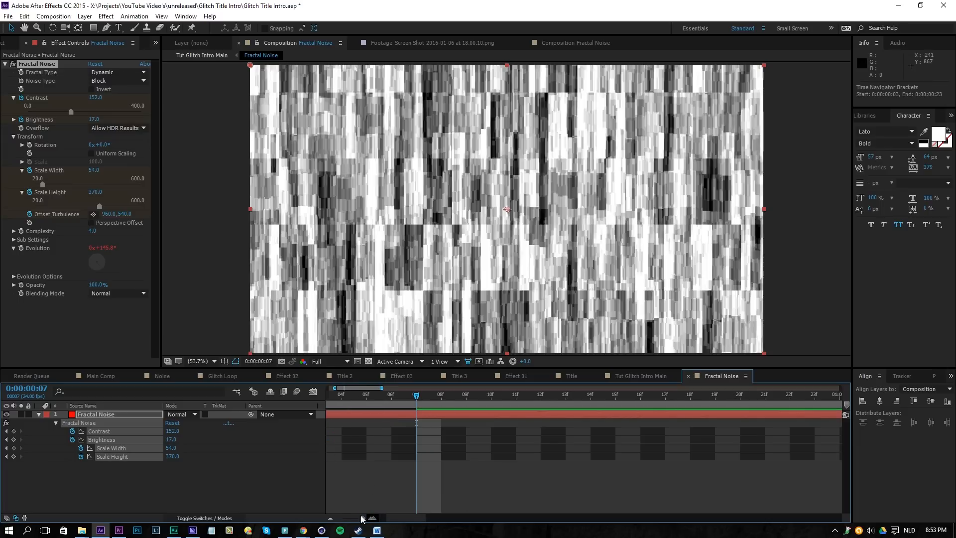
{"action": "left_click", "coordinate": [331, 518]}
{"action": "left_click", "coordinate": [331, 518]}
{"action": "left_click_drag", "start_coordinate": [372, 401], "coordinate": [332, 400]}
- Reveal the noise layer's Offset Turbulence, keyframe it at about 1401, 4078 on frame 2, and play back the animation
{"action": "left_click", "coordinate": [105, 415]}
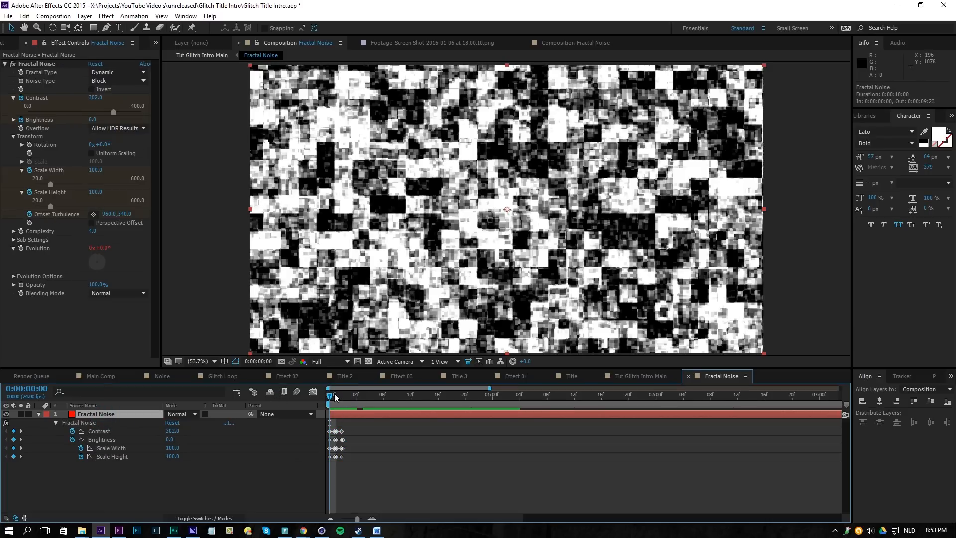
{"action": "key", "text": "u"}
{"action": "key", "text": "u"}
{"action": "key", "text": "u"}
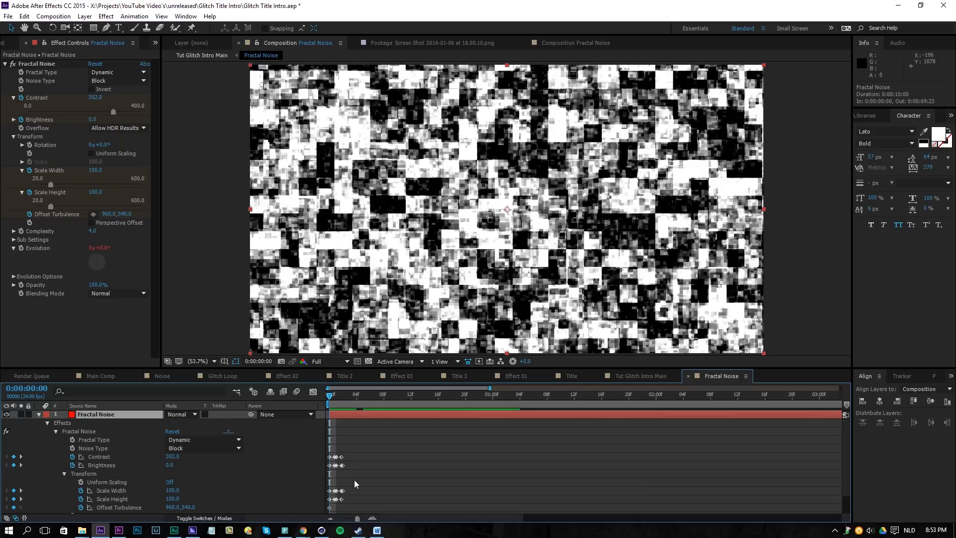
{"action": "scroll", "coordinate": [341, 486], "scroll_direction": "down", "scroll_amount": 2}
{"action": "left_click", "coordinate": [134, 485]}
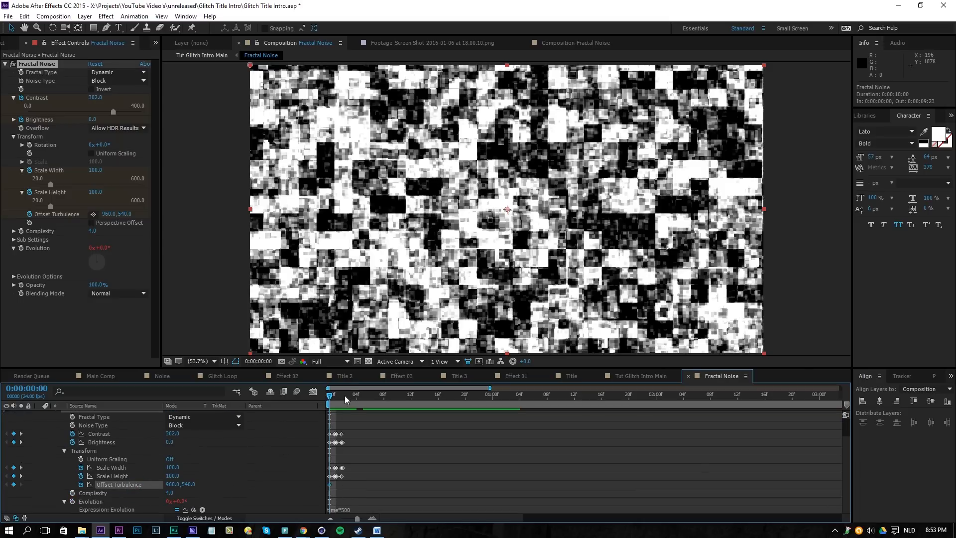
{"action": "left_click", "coordinate": [344, 395]}
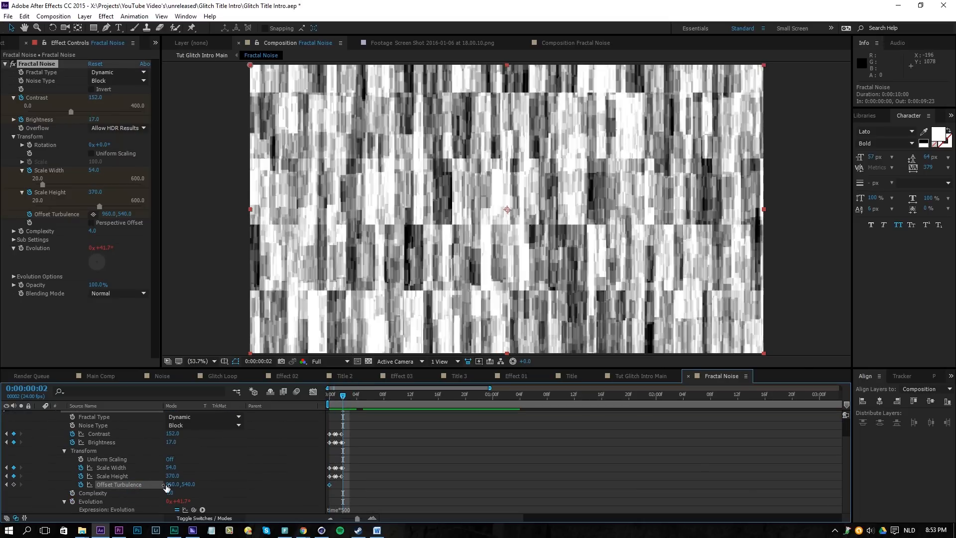
{"action": "left_click_drag", "start_coordinate": [170, 484], "coordinate": [669, 534]}
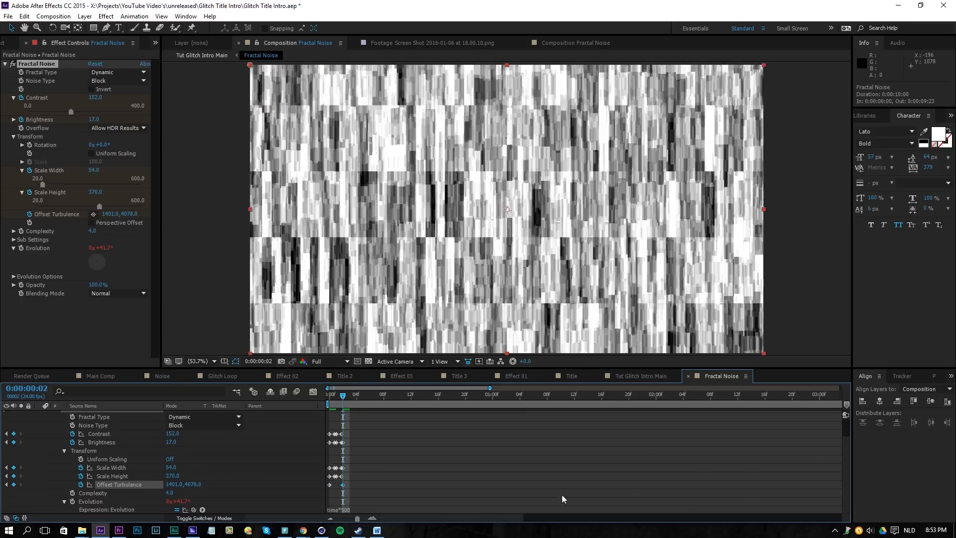
{"action": "left_click", "coordinate": [520, 470]}
{"action": "key", "text": "space"}
- Stretch all Fractal Noise keyframes in time so that the last ones fall at 0:00:02:00
{"action": "left_click_drag", "start_coordinate": [341, 398], "coordinate": [336, 400]}
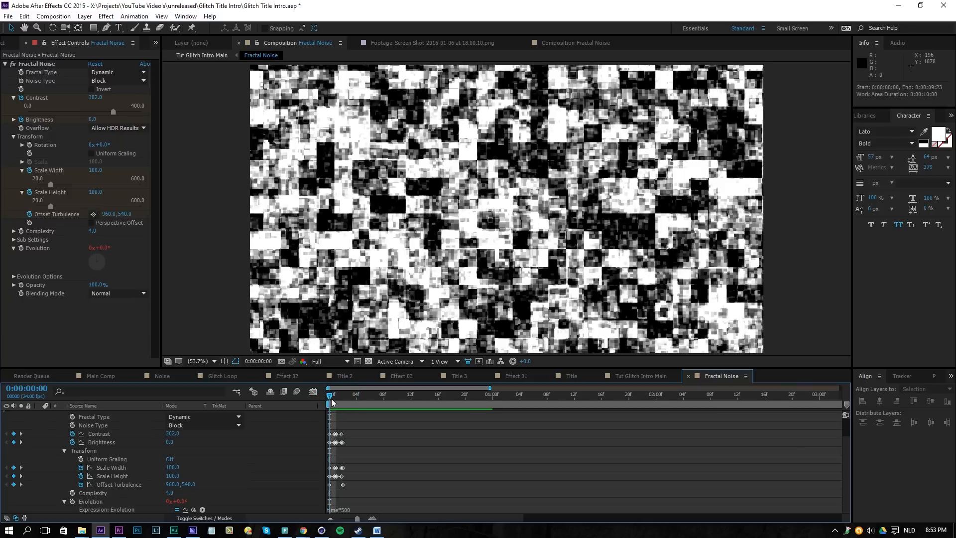
{"action": "left_click", "coordinate": [335, 395]}
{"action": "left_click_drag", "start_coordinate": [329, 398], "coordinate": [656, 401]}
{"action": "left_click_drag", "start_coordinate": [474, 431], "coordinate": [657, 493]}
{"action": "left_click_drag", "start_coordinate": [701, 414], "coordinate": [280, 522]}
{"action": "left_click_drag", "start_coordinate": [656, 486], "coordinate": [676, 485]}
{"action": "left_click_drag", "start_coordinate": [572, 501], "coordinate": [660, 492]}
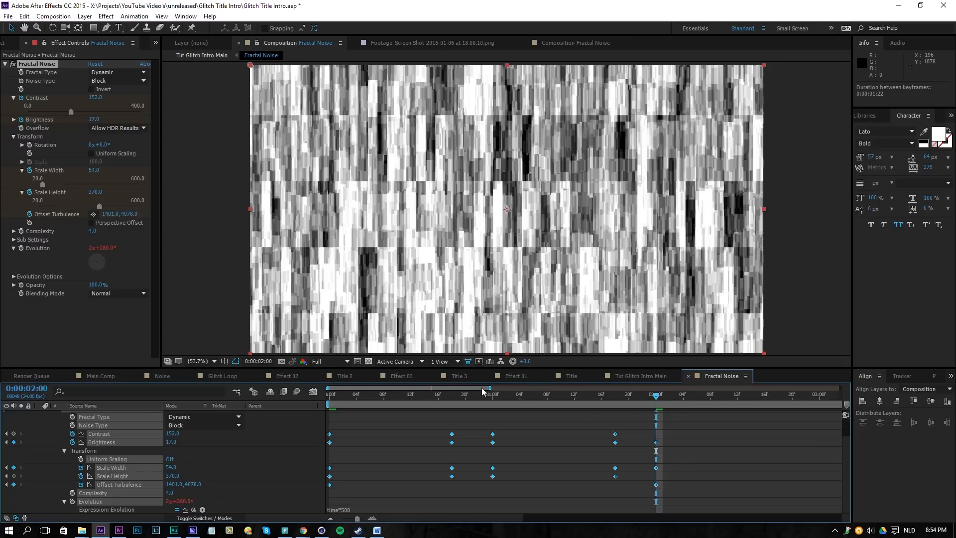
{"action": "left_click_drag", "start_coordinate": [489, 388], "coordinate": [894, 401]}
{"action": "left_click", "coordinate": [520, 439]}
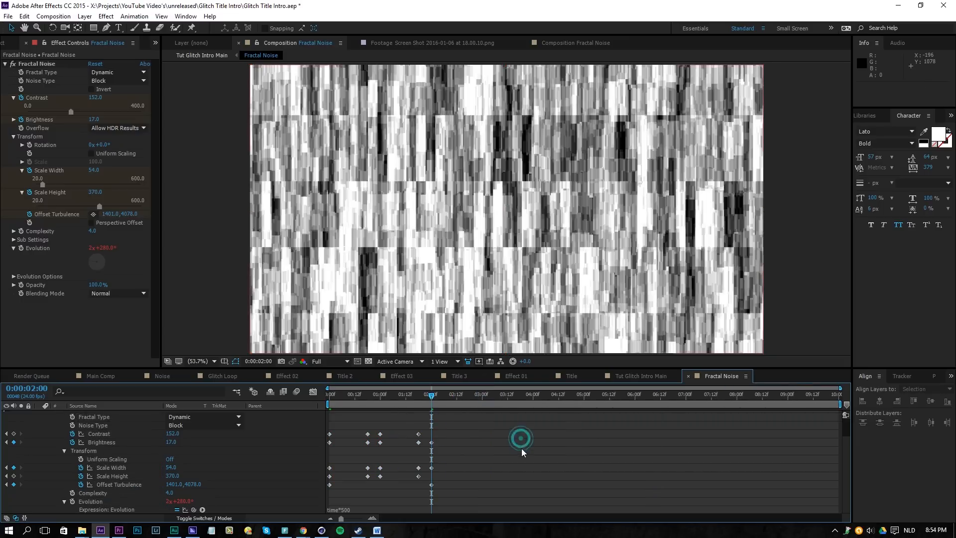
- Compress all Fractal Noise keyframes proportionally so that the last ones fall at about frame 21
{"action": "left_click", "coordinate": [418, 395]}
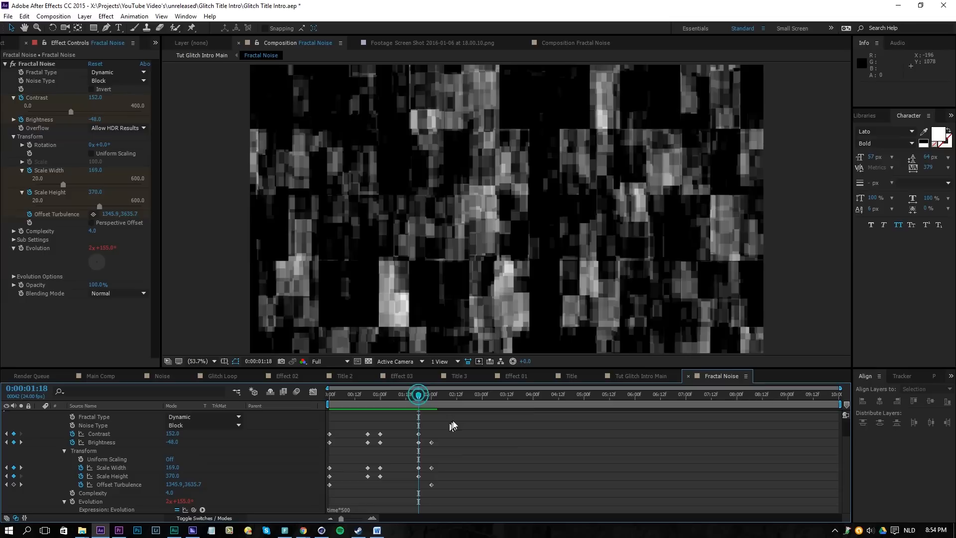
{"action": "left_click_drag", "start_coordinate": [458, 419], "coordinate": [307, 506]}
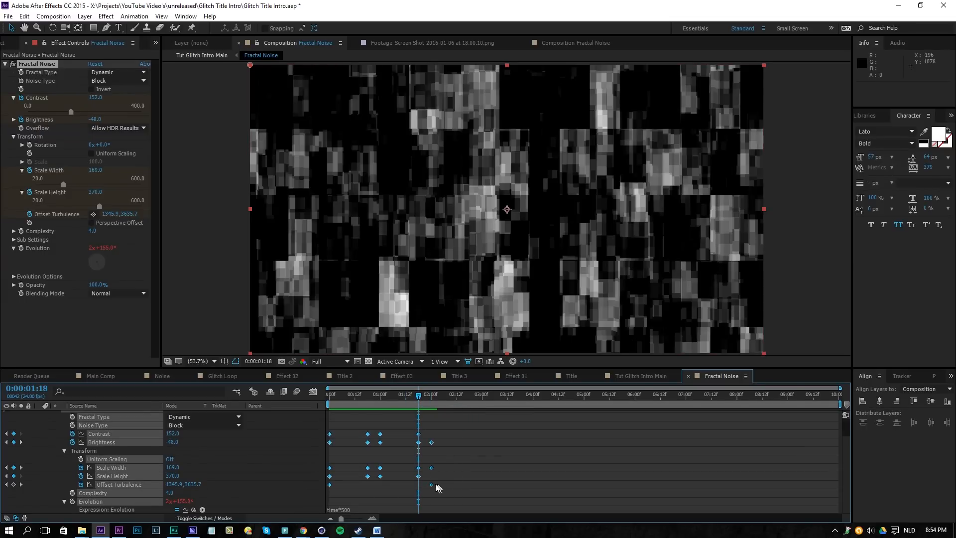
{"action": "left_click_drag", "start_coordinate": [430, 484], "coordinate": [373, 487]}
{"action": "left_click", "coordinate": [390, 438]}
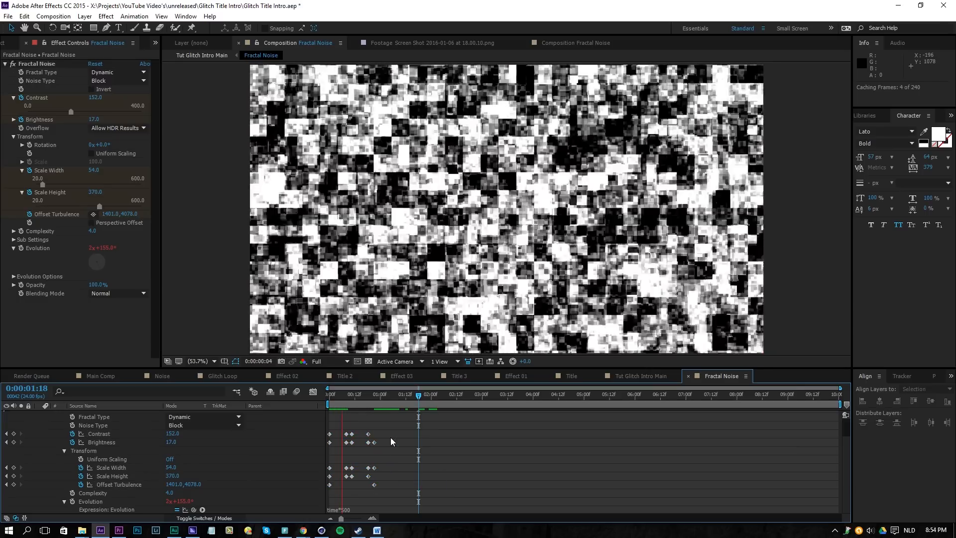
- Return to the Tut Glitch Intro Main composition and play back the title with the retimed noise
{"action": "left_click_drag", "start_coordinate": [379, 399], "coordinate": [335, 399]}
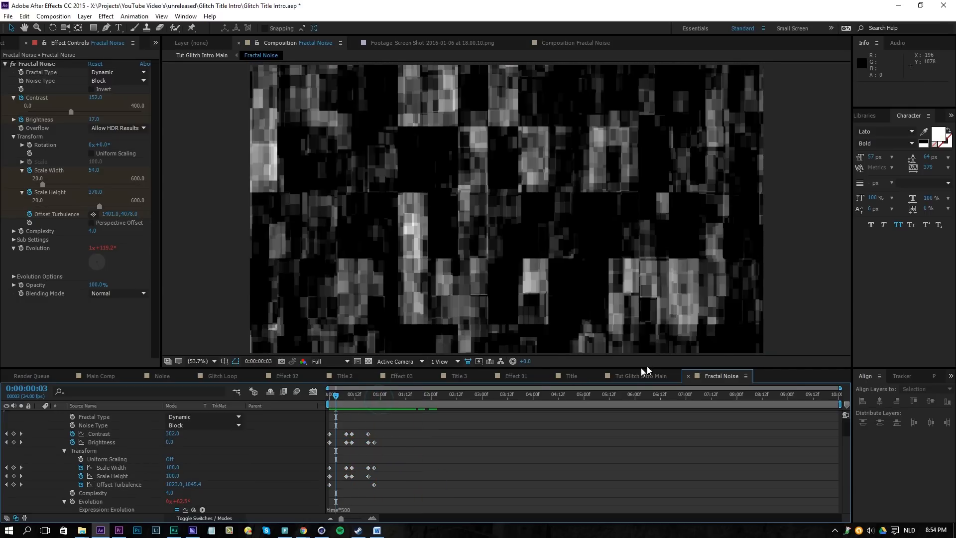
{"action": "left_click", "coordinate": [642, 376]}
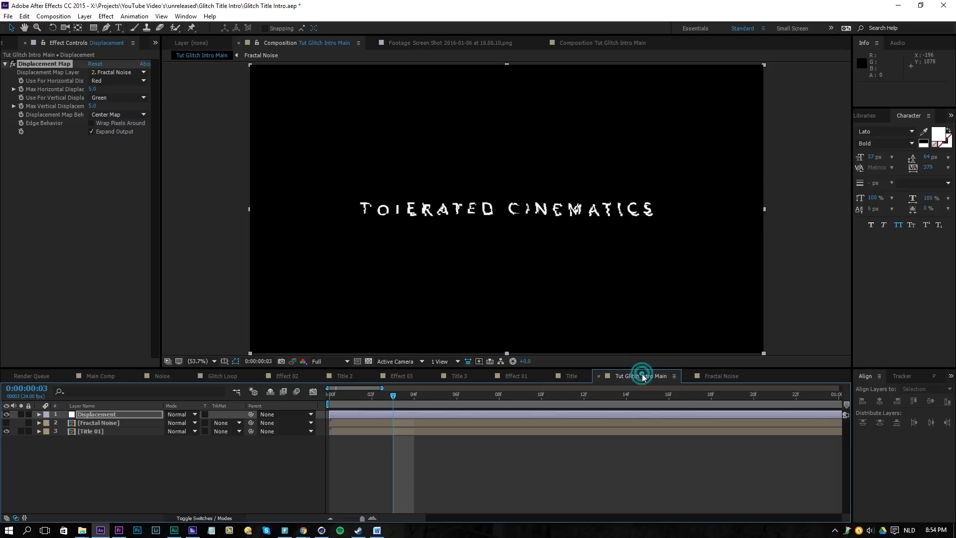
{"action": "key", "text": "space"}
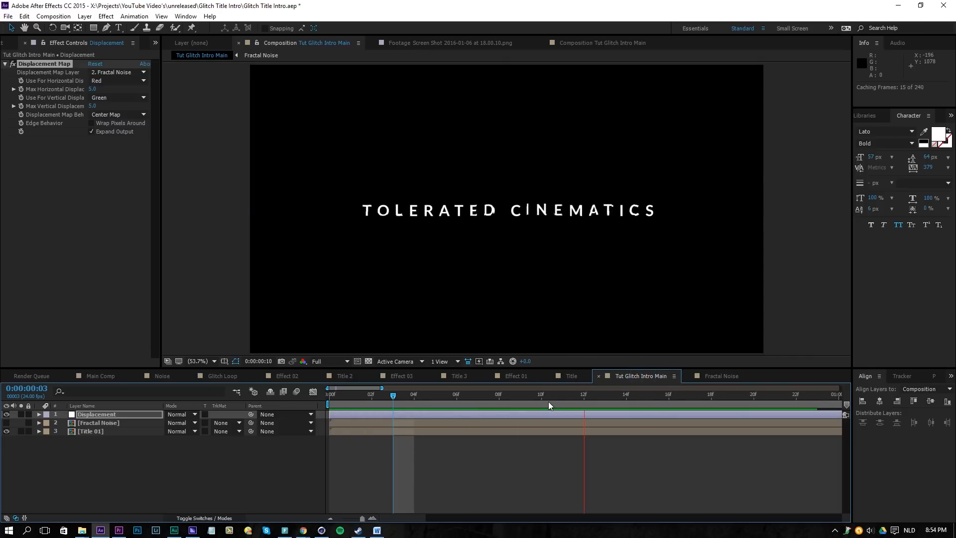
- Enable keyframing for Max Horizontal and Max Vertical Displacement on the Displacement layer at frame 0 and reveal both properties in the timeline
{"action": "left_click", "coordinate": [364, 394]}
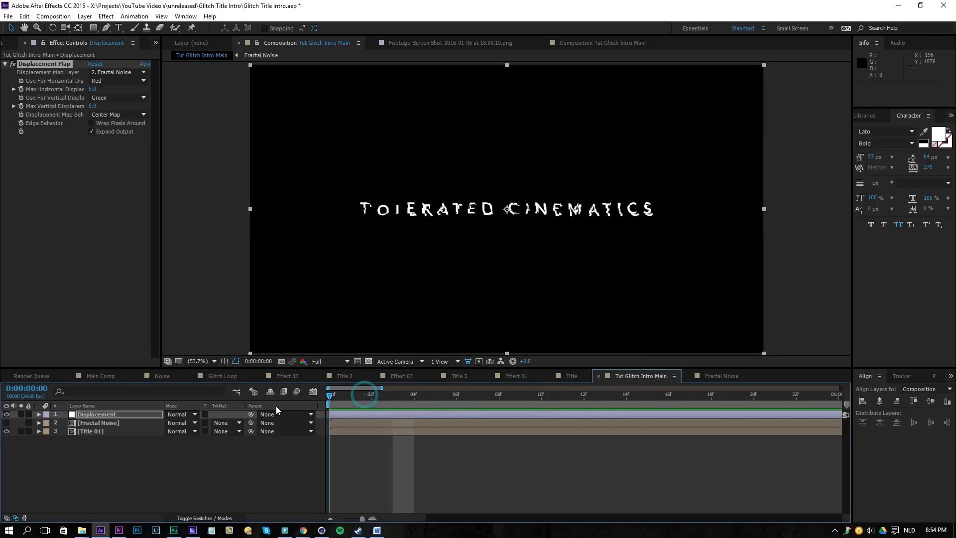
{"action": "left_click", "coordinate": [111, 414]}
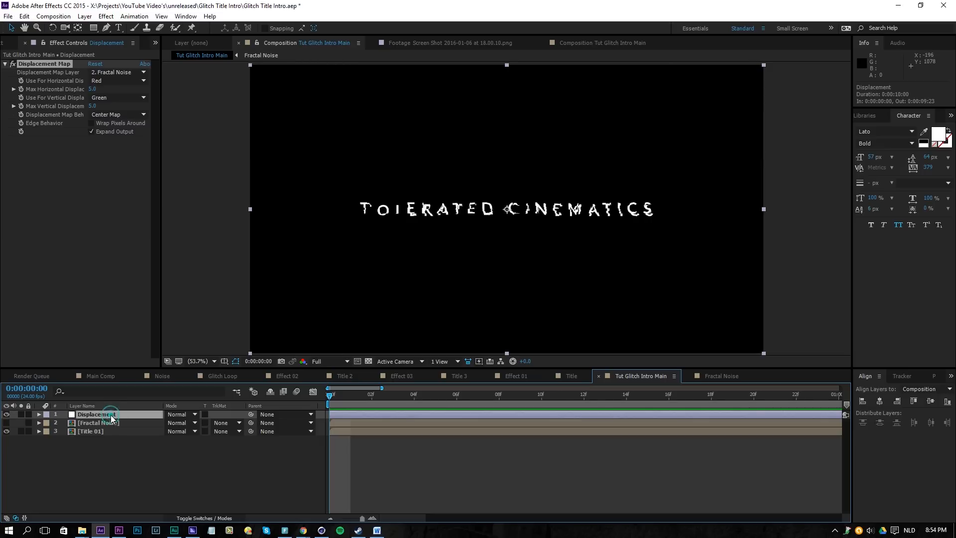
{"action": "left_click", "coordinate": [21, 89]}
{"action": "left_click", "coordinate": [21, 106]}
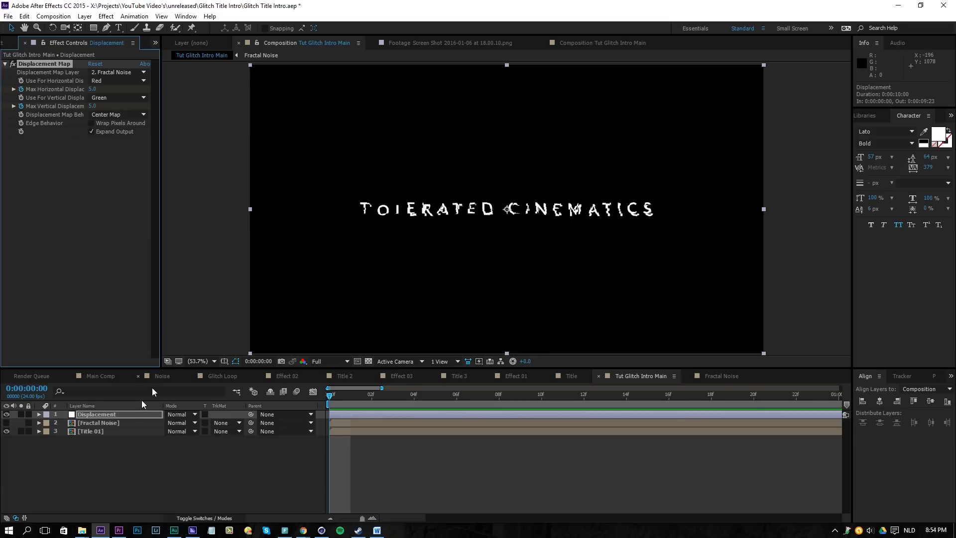
{"action": "key", "text": "u"}
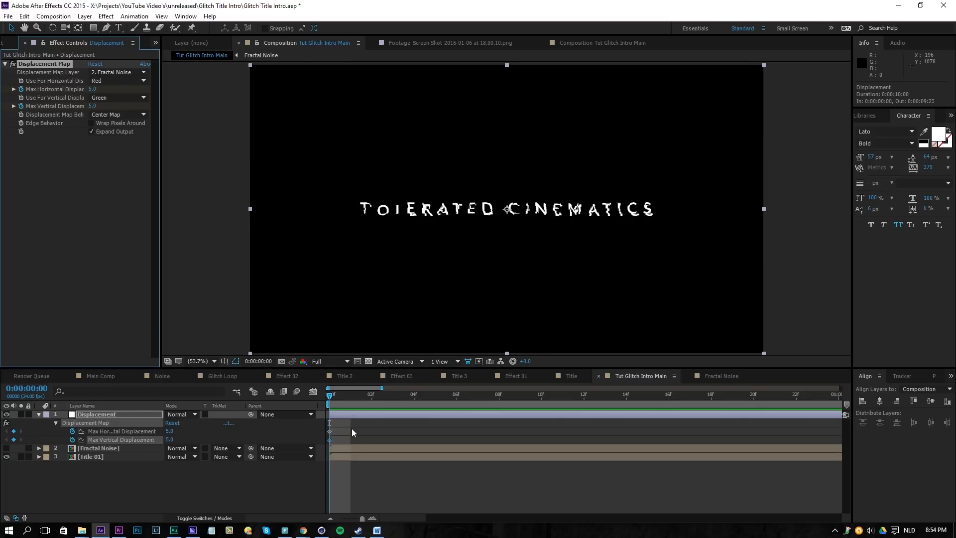
- Set Max Vertical Displacement to about 173 and Max Horizontal Displacement to 0 at frame 0
{"action": "left_click_drag", "start_coordinate": [171, 439], "coordinate": [249, 435]}
{"action": "left_click_drag", "start_coordinate": [171, 433], "coordinate": [198, 433]}
{"action": "left_click", "coordinate": [171, 432]}
{"action": "type", "text": "0"}
{"action": "key", "text": "Return"}
- Keyframe Max Vertical Displacement at 10 on frame 2 and 0 on frame 3
{"action": "key", "text": "Page_Down"}
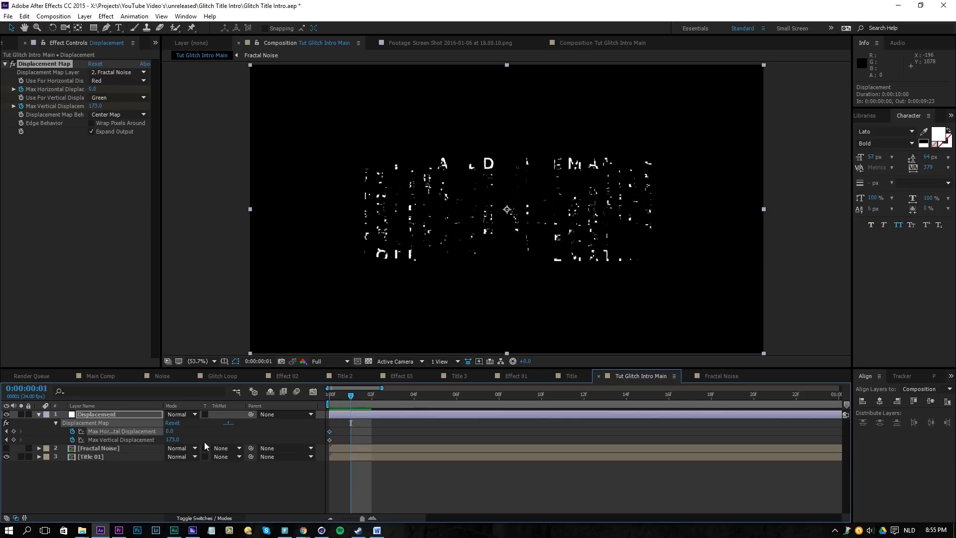
{"action": "key", "text": "Page_Down"}
{"action": "left_click", "coordinate": [173, 439]}
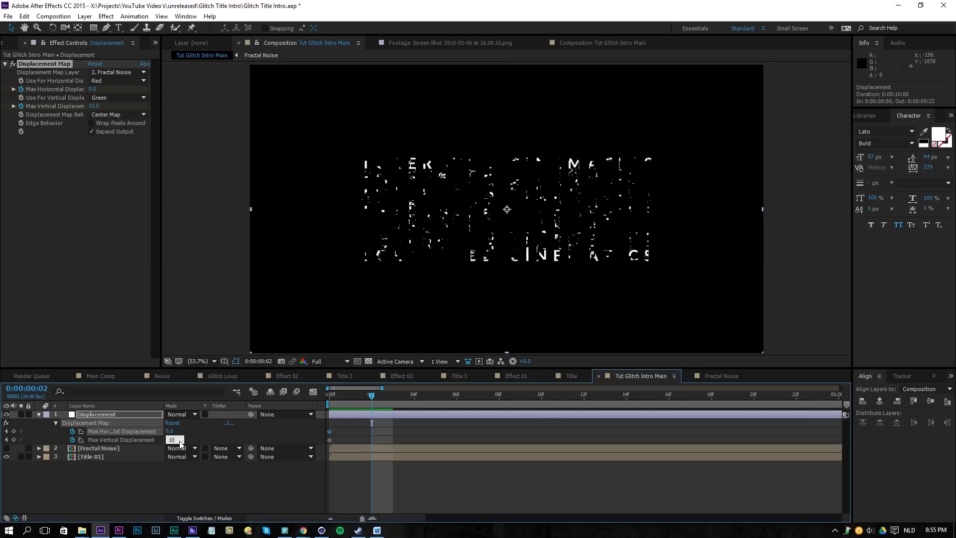
{"action": "type", "text": "10"}
{"action": "key", "text": "Return"}
{"action": "key", "text": "Page_Down"}
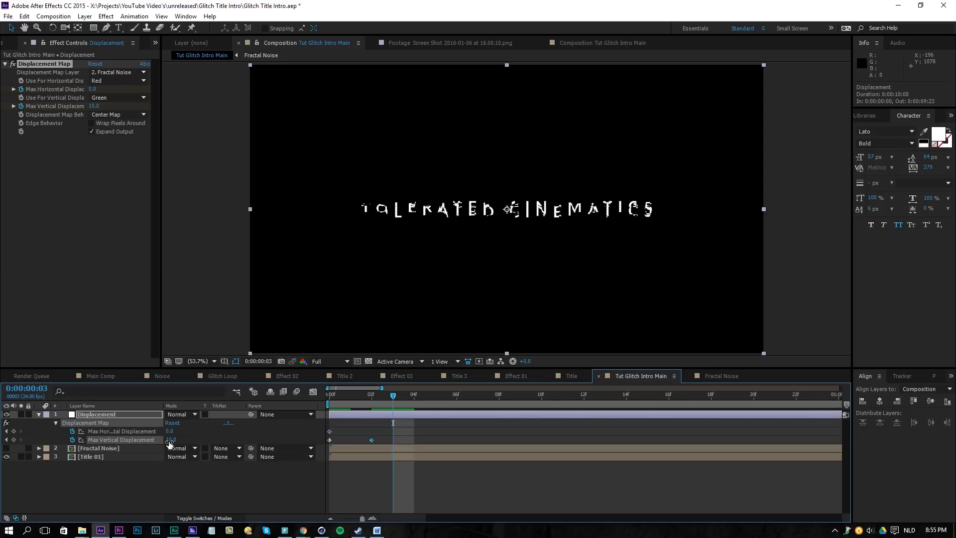
{"action": "left_click", "coordinate": [171, 440]}
{"action": "type", "text": "0"}
{"action": "key", "text": "Return"}
- Keyframe Max Vertical Displacement at 20 on frame 4 and 0 on frame 5, and play back the glitch
{"action": "key", "text": "Page_Down"}
{"action": "left_click", "coordinate": [170, 439]}
{"action": "type", "text": "20"}
{"action": "key", "text": "Return"}
{"action": "key", "text": "Page_Down"}
{"action": "key", "text": "Page_Down"}
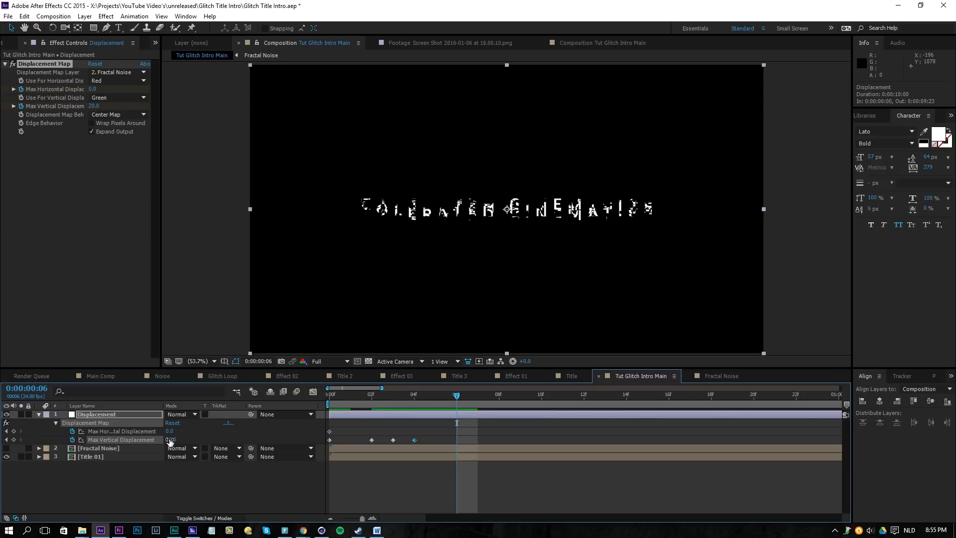
{"action": "key", "text": "Page_Up"}
{"action": "left_click", "coordinate": [170, 439]}
{"action": "type", "text": "0"}
{"action": "key", "text": "Return"}
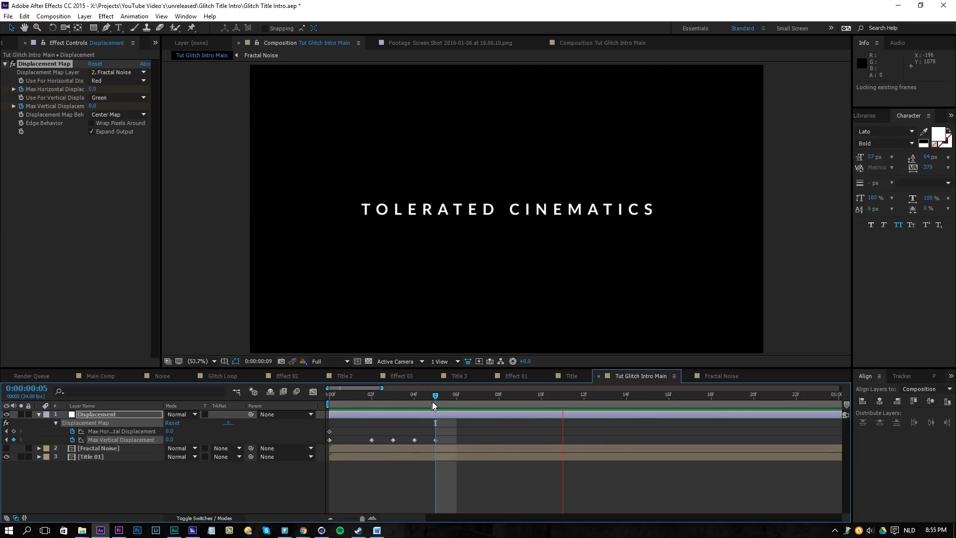
{"action": "left_click", "coordinate": [406, 405]}
{"action": "key", "text": "Page_Down"}
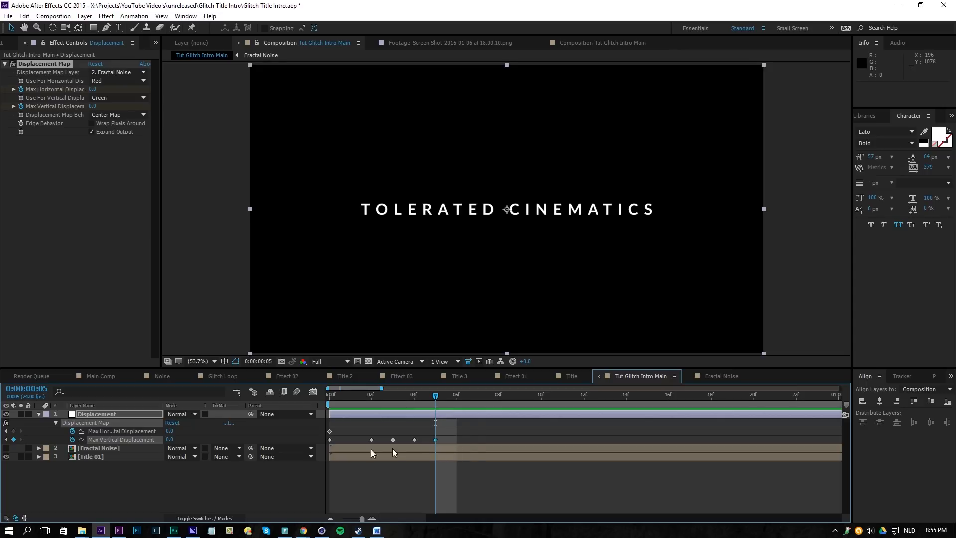
- Keyframe Max Horizontal Displacement at 9 and Max Vertical Displacement at 5 on frame 6 of the Displacement layer
{"action": "key", "text": "Page_Down"}
{"action": "mouse_move", "coordinate": [171, 441]}
{"action": "left_mouse_down"}
{"action": "mouse_move", "coordinate": [185, 443]}
{"action": "mouse_move", "coordinate": [157, 439]}
{"action": "mouse_move", "coordinate": [173, 431]}
{"action": "left_mouse_up"}
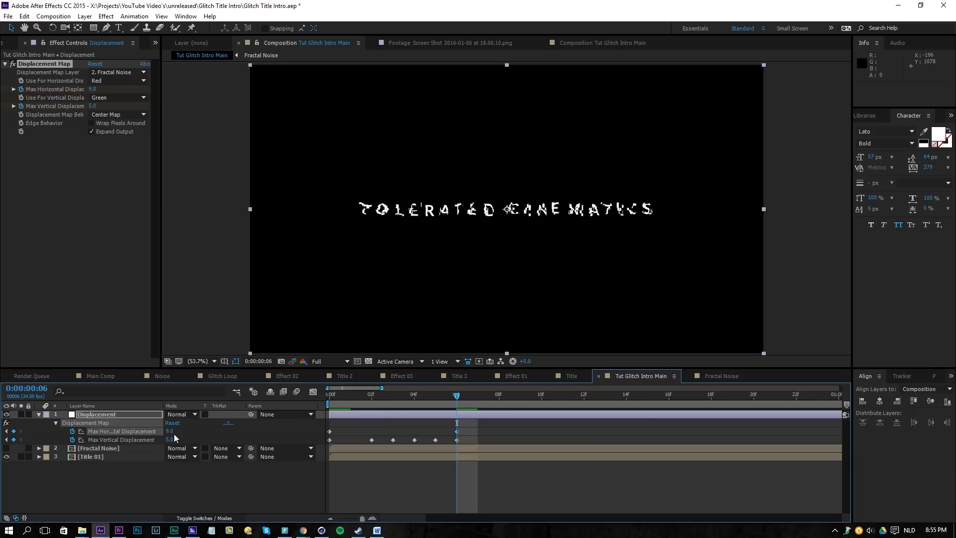
- In the Fractal Noise composition, hold Scale Width and Scale Height with keyframes on frame 5, then set them to about 227 and 240 on frame 6
{"action": "left_click", "coordinate": [721, 376]}
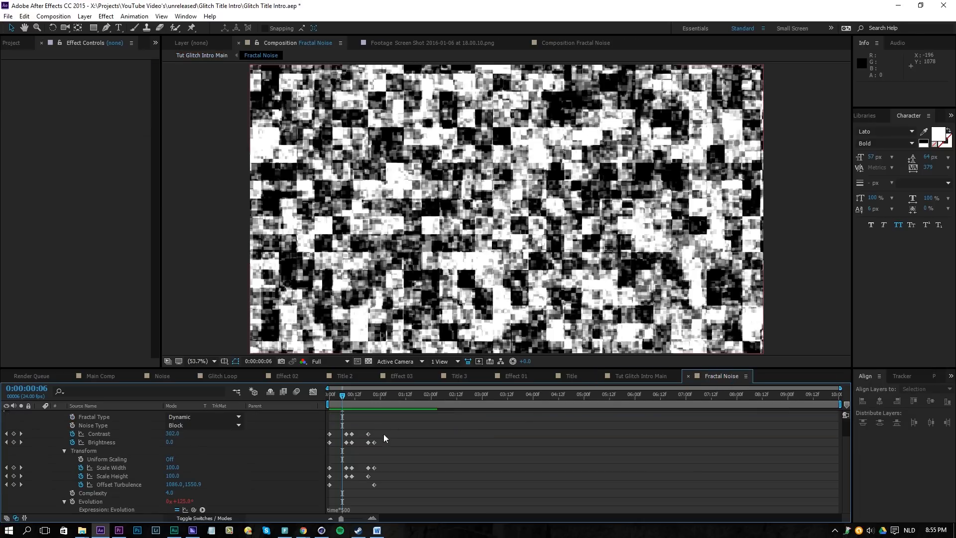
{"action": "scroll", "coordinate": [361, 440], "scroll_direction": "up", "scroll_amount": 2}
{"action": "left_click", "coordinate": [366, 416]}
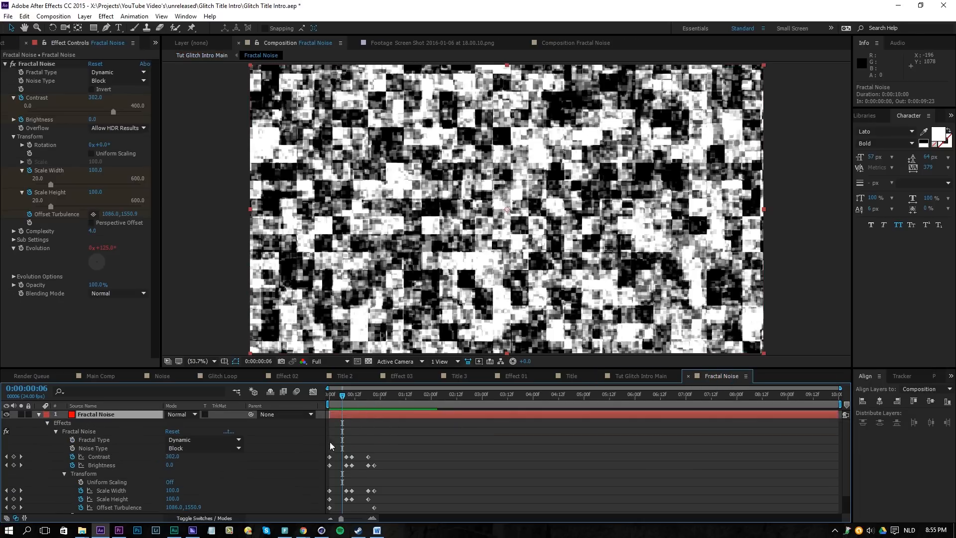
{"action": "scroll", "coordinate": [136, 470], "scroll_direction": "down", "scroll_amount": 2}
{"action": "left_click", "coordinate": [116, 469]}
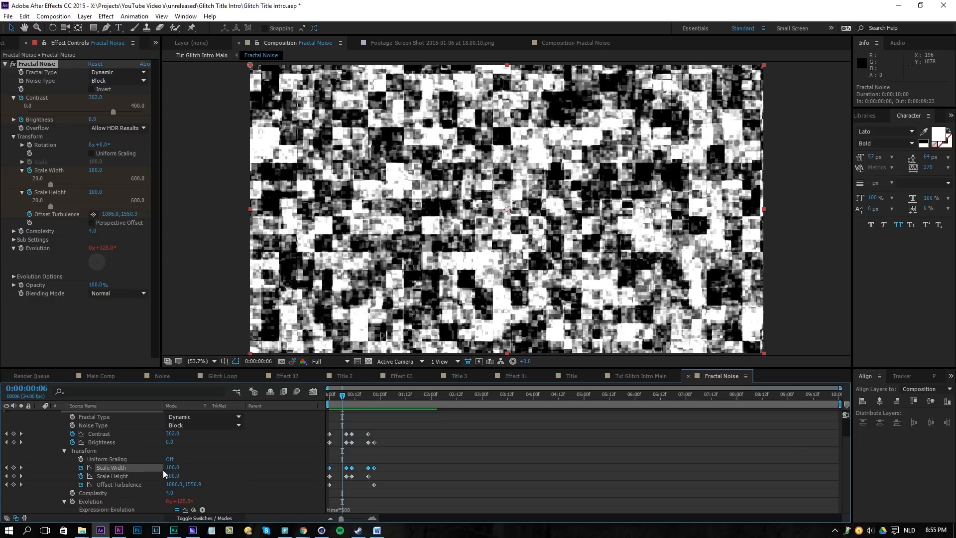
{"action": "key", "text": "Page_Up"}
{"action": "left_click", "coordinate": [13, 475]}
{"action": "left_click", "coordinate": [13, 467]}
{"action": "key", "text": "Page_Down"}
{"action": "left_click_drag", "start_coordinate": [174, 467], "coordinate": [235, 469]}
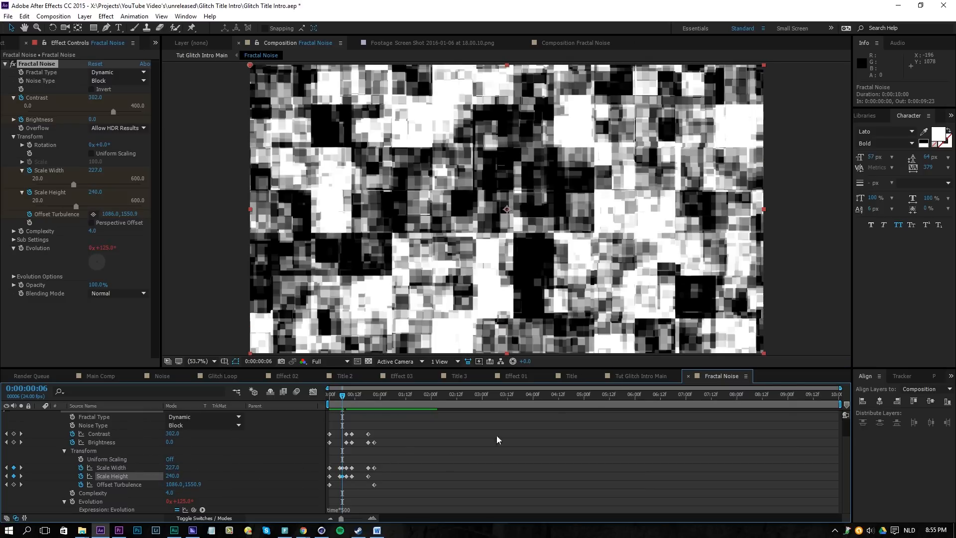
- Return to the Tut Glitch Intro Main composition and play back the title glitch
{"action": "left_click", "coordinate": [626, 376]}
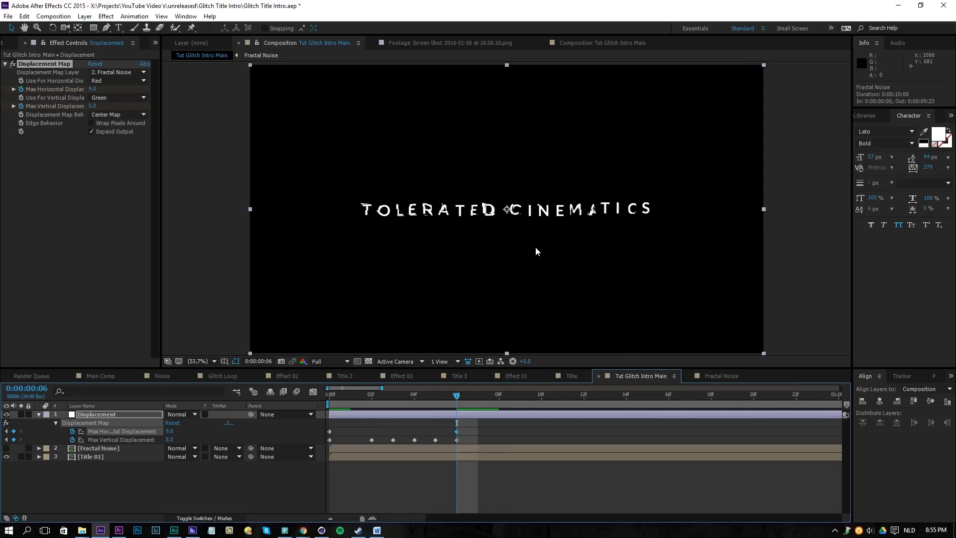
{"action": "key", "text": "Page_Up"}
{"action": "key", "text": "Page_Up"}
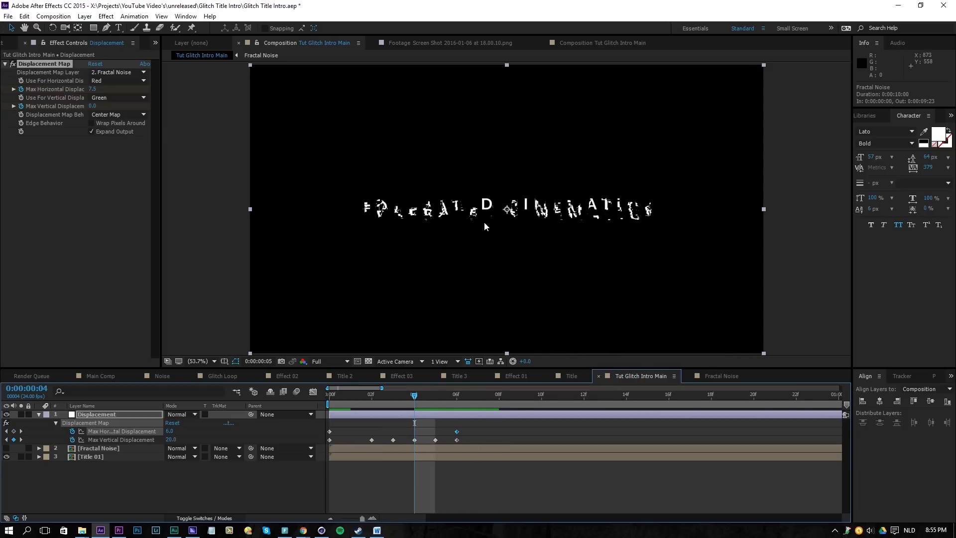
{"action": "key", "text": "space"}
{"action": "left_click", "coordinate": [414, 395]}
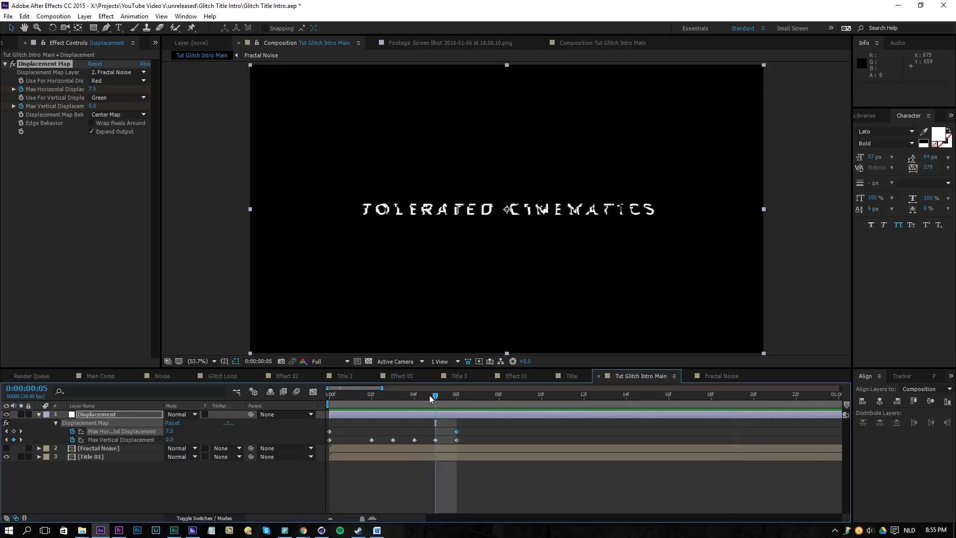
- Keyframe Max Horizontal Displacement at 16.5 and Max Vertical Displacement at 65 on frame 3, and play back the glitch
{"action": "key", "text": "Page_Up"}
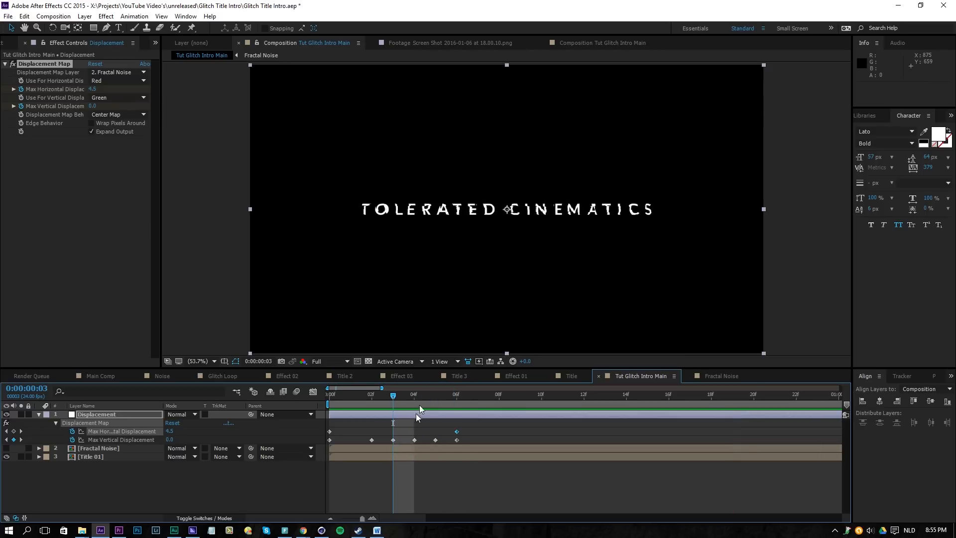
{"action": "left_click_drag", "start_coordinate": [168, 432], "coordinate": [201, 436]}
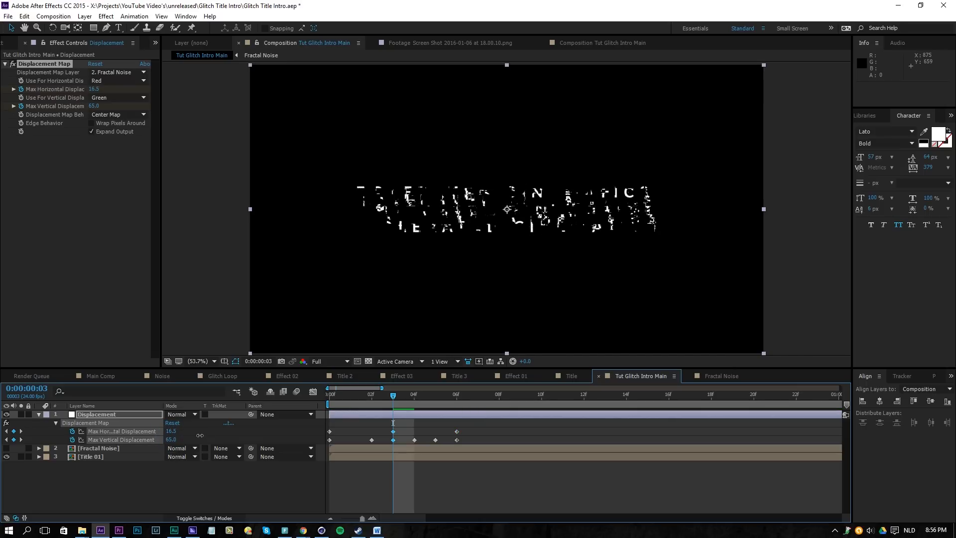
{"action": "key", "text": "Page_Up"}
{"action": "key", "text": "Page_Down"}
{"action": "key", "text": "Page_Down"}
{"action": "key", "text": "Page_Down"}
{"action": "key", "text": "Page_Down"}
{"action": "key", "text": "space"}
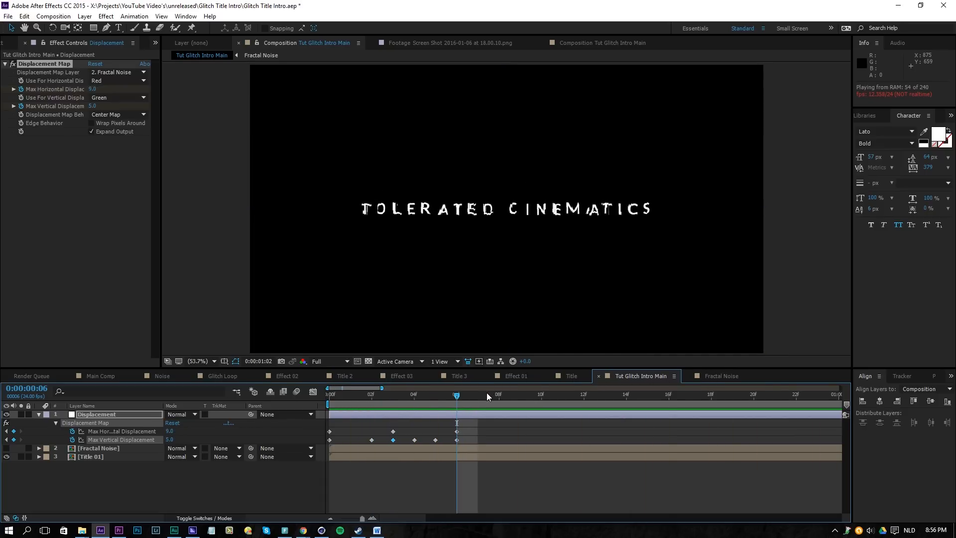
{"action": "left_click", "coordinate": [454, 399]}
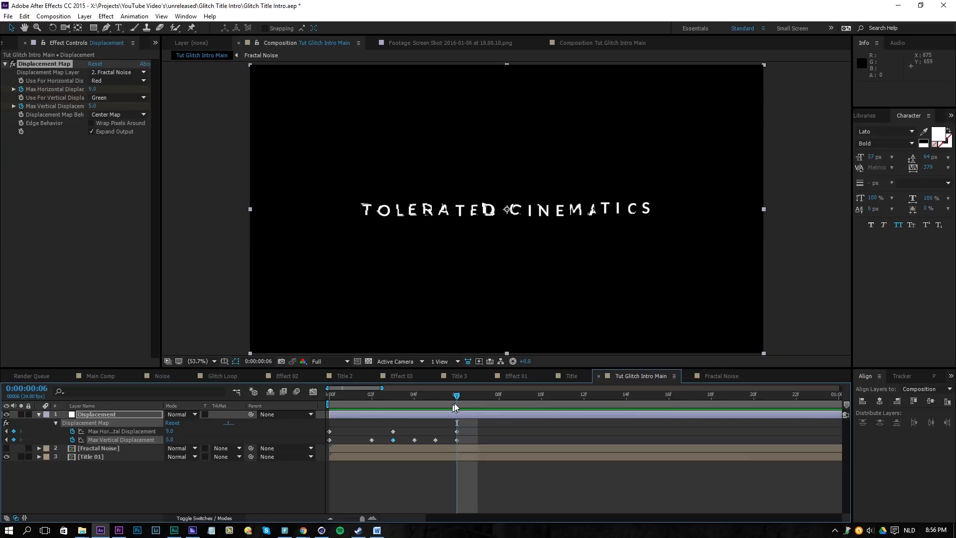
- Keyframe Max Horizontal and Max Vertical Displacement at 0 on frame 7, and play back the animation
{"action": "key", "text": "Page_Down"}
{"action": "left_click", "coordinate": [170, 431]}
{"action": "type", "text": "0"}
{"action": "key", "text": "Return"}
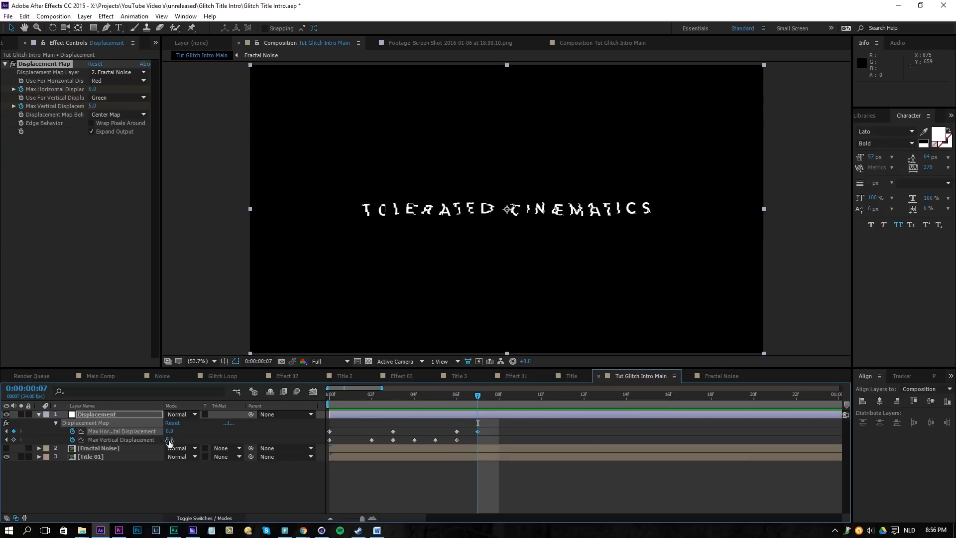
{"action": "left_click", "coordinate": [170, 440]}
{"action": "type", "text": "0"}
{"action": "key", "text": "Return"}
{"action": "key", "text": "space"}
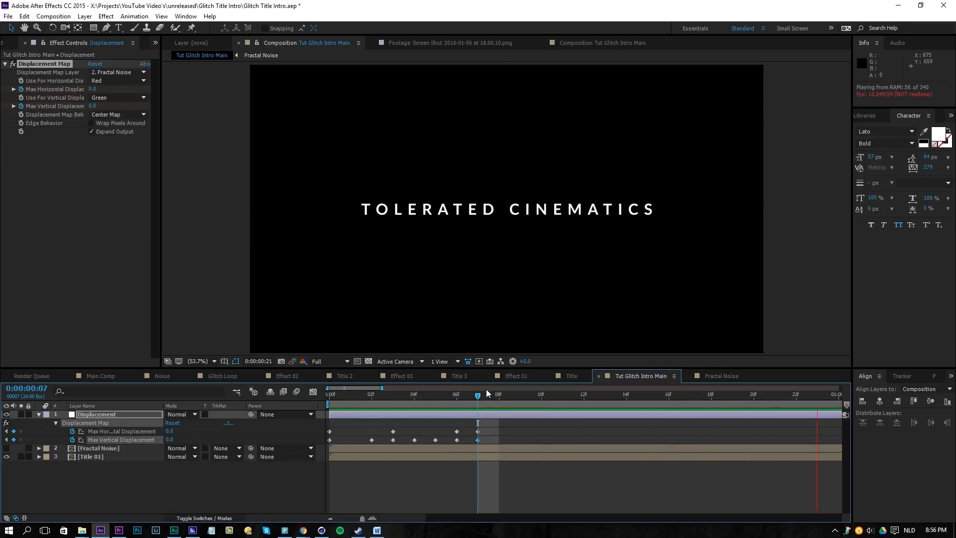
{"action": "key", "text": "space"}
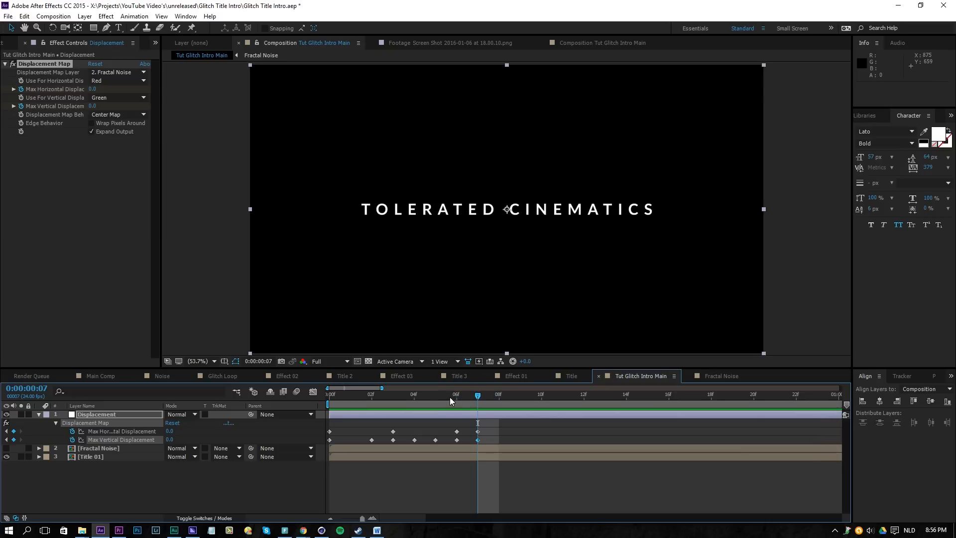
{"action": "key", "text": "space"}
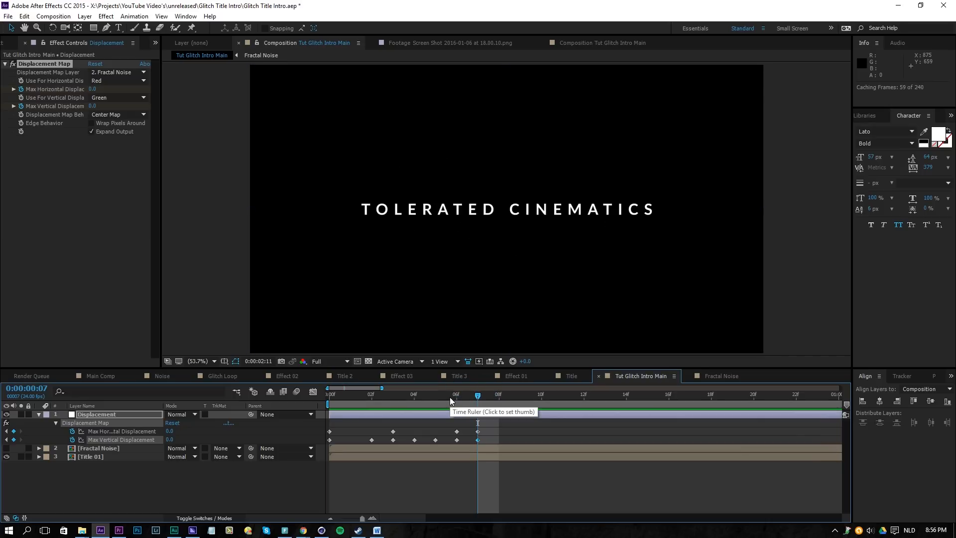
- Show a longer time range in the timeline, end the work area at 0:00:01:01, and preview it
{"action": "left_click_drag", "start_coordinate": [381, 387], "coordinate": [503, 388]}
{"action": "left_click", "coordinate": [486, 397]}
{"action": "key", "text": "n"}
{"action": "key", "text": "space"}
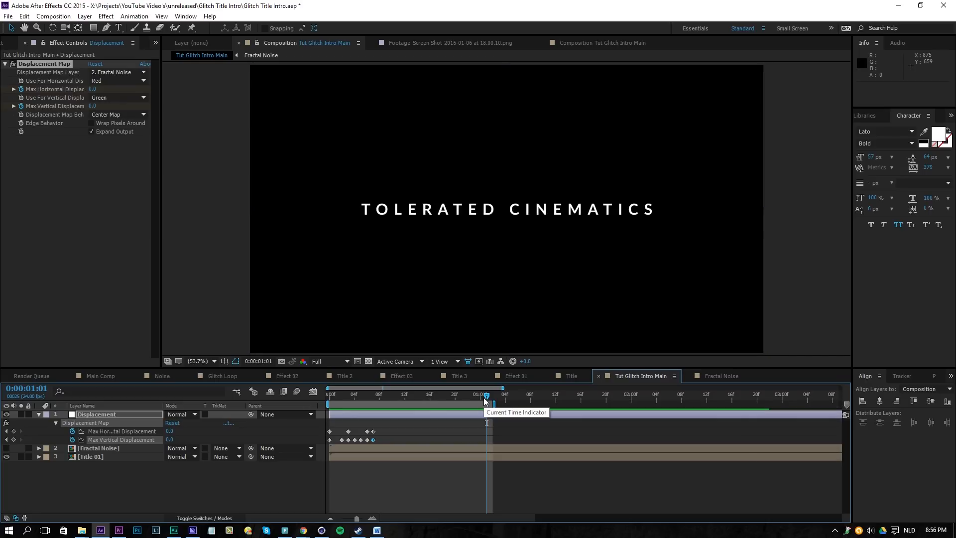
{"action": "key", "text": "space"}
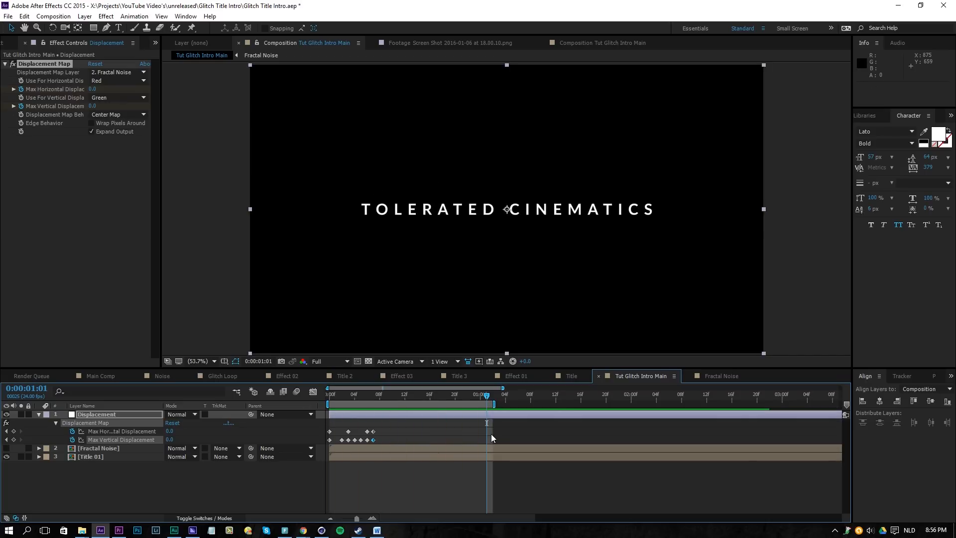
- Display the preview playback options and play back the shortened work area
{"action": "left_click", "coordinate": [869, 118]}
{"action": "left_click", "coordinate": [855, 118]}
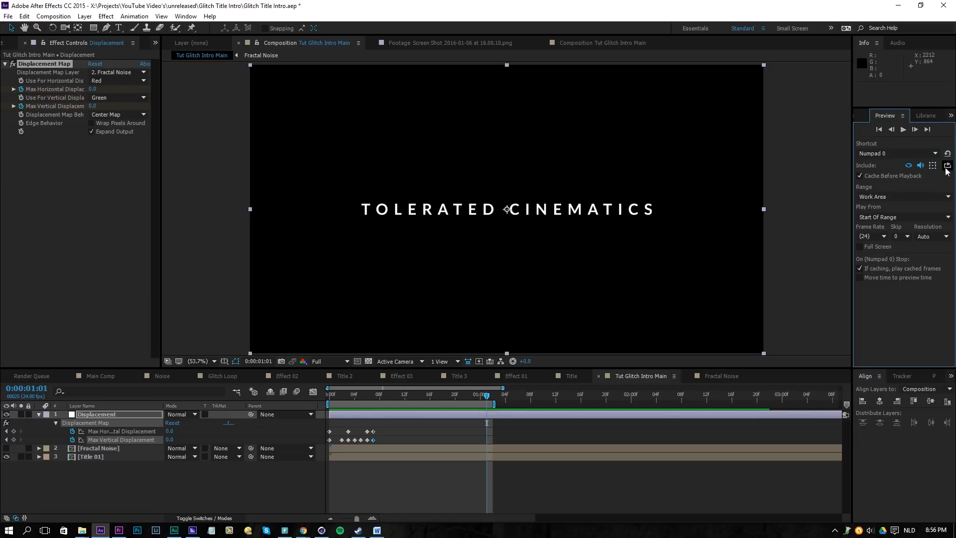
{"action": "key", "text": "space"}
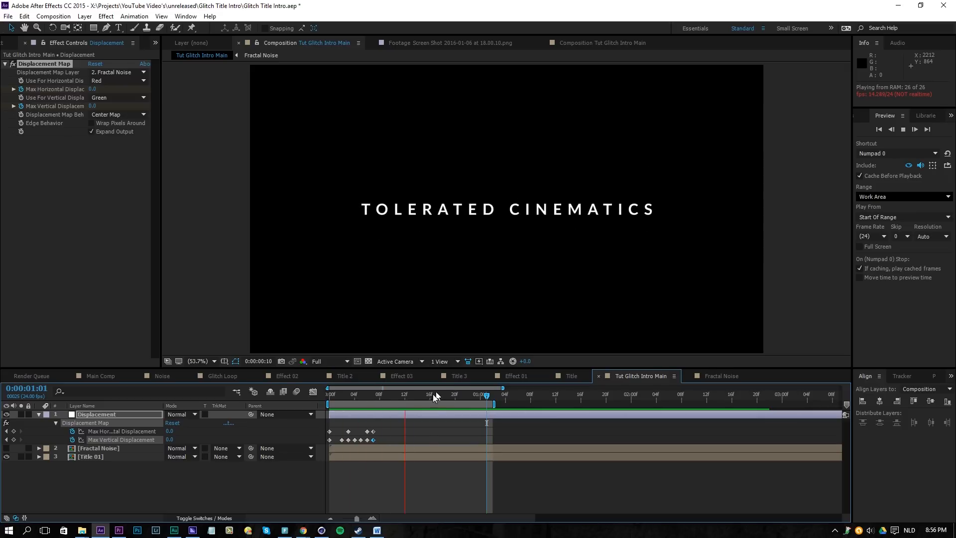
- Apply the Wave Warp effect to the Displacement layer at frame 3 and set its Wave Width to 10
{"action": "left_click", "coordinate": [351, 417]}
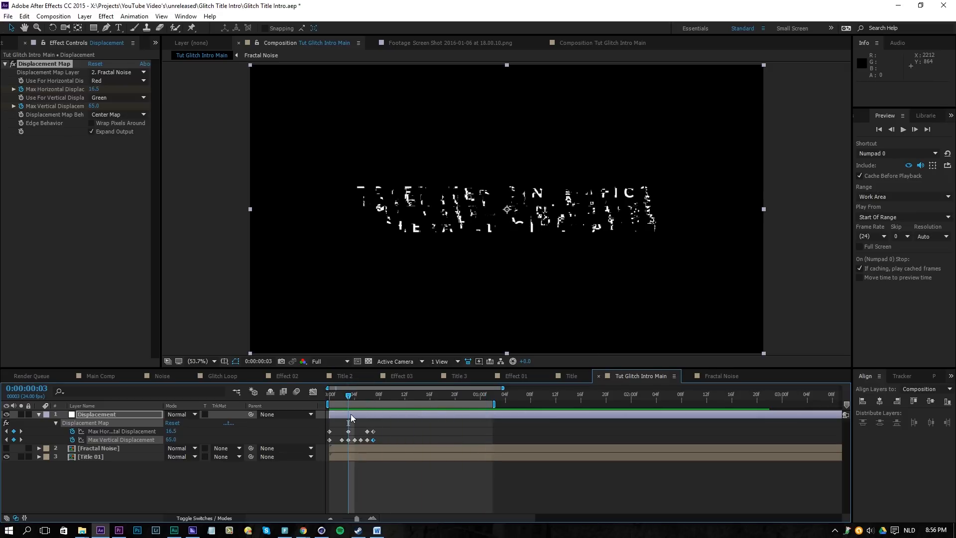
{"action": "left_click", "coordinate": [106, 16]}
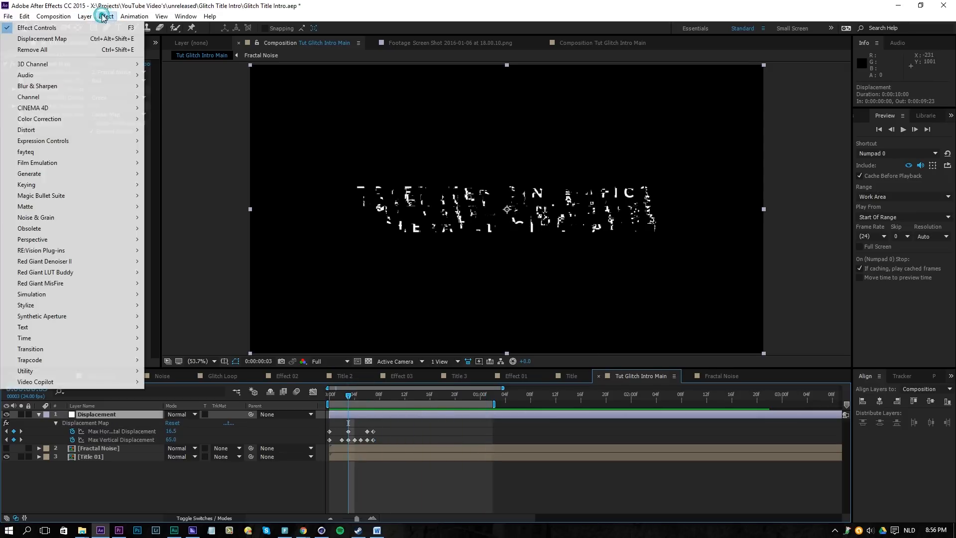
{"action": "mouse_move", "coordinate": [45, 130]}
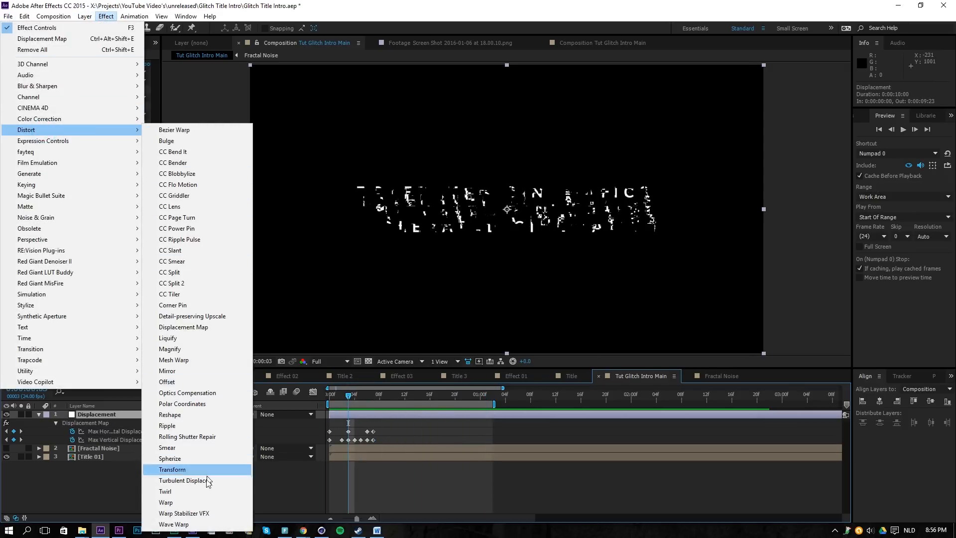
{"action": "left_click", "coordinate": [194, 525]}
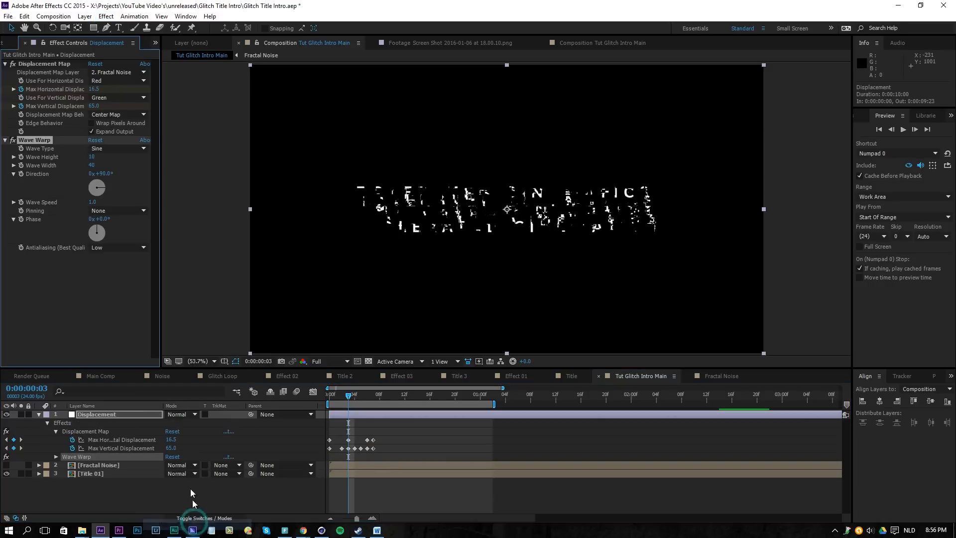
{"action": "left_click", "coordinate": [92, 165]}
{"action": "type", "text": "10"}
{"action": "key", "text": "Return"}
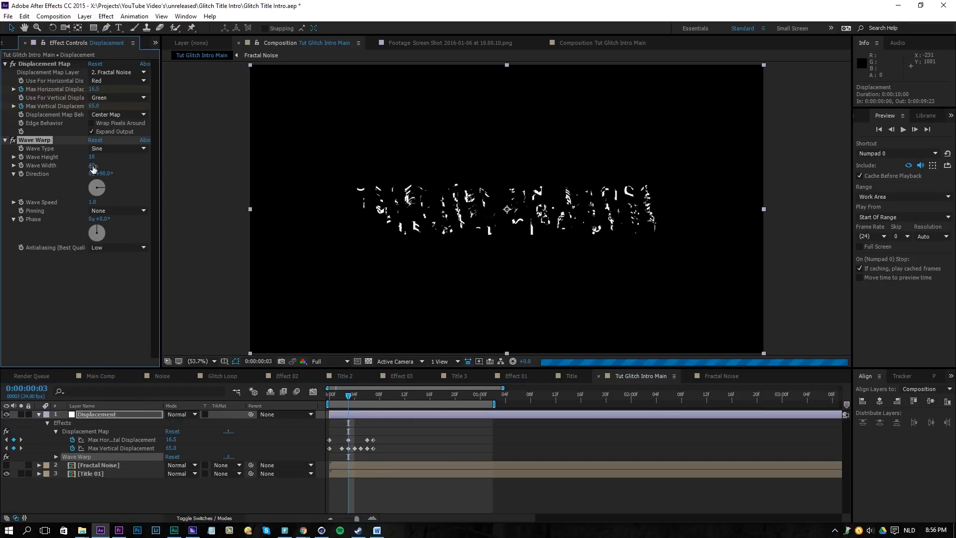
- Keyframe Wave Height on frames 2, 3 and 4, with 10 on frame 3 and 0 on frame 4
{"action": "left_click", "coordinate": [21, 157]}
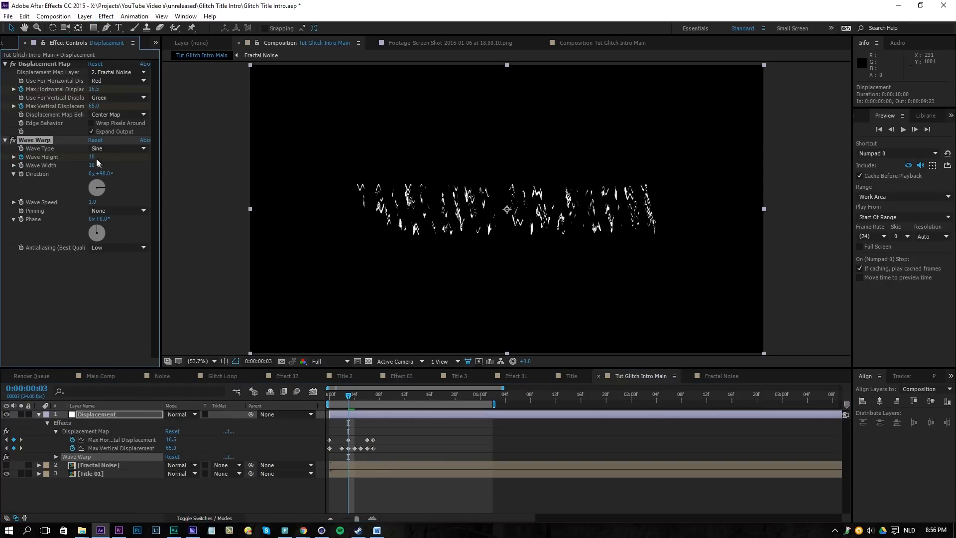
{"action": "key", "text": "Page_Up"}
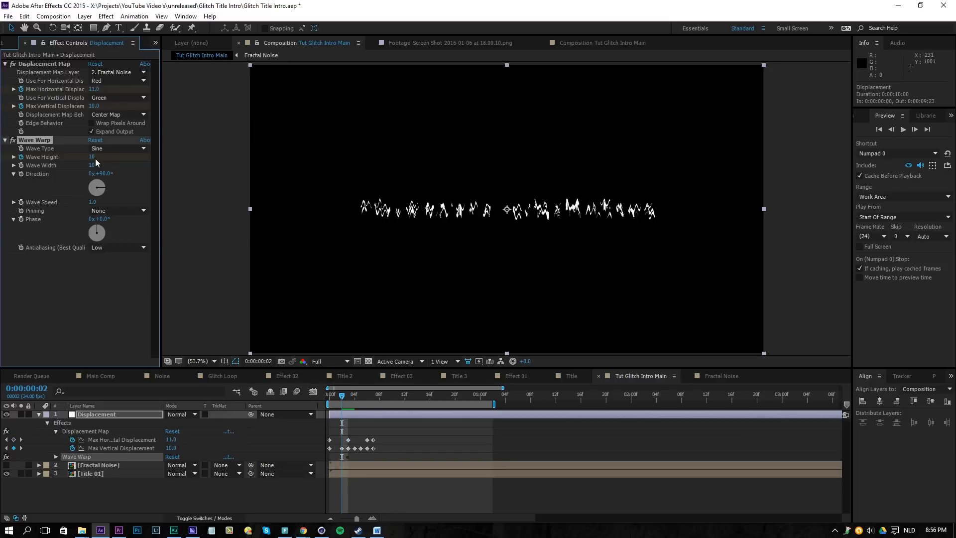
{"action": "key", "text": "Page_Down"}
{"action": "key", "text": "Page_Down"}
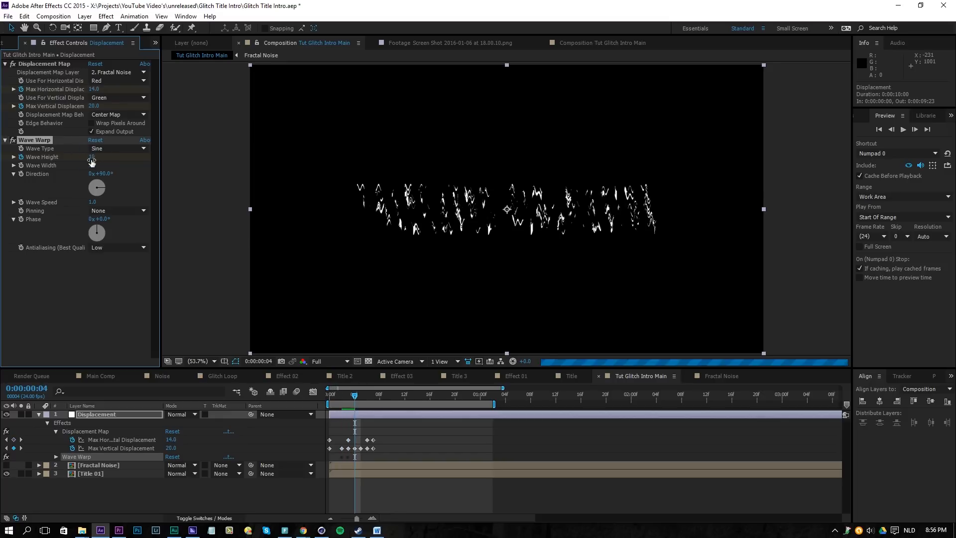
{"action": "left_click", "coordinate": [91, 158]}
{"action": "type", "text": "0"}
{"action": "key", "text": "Return"}
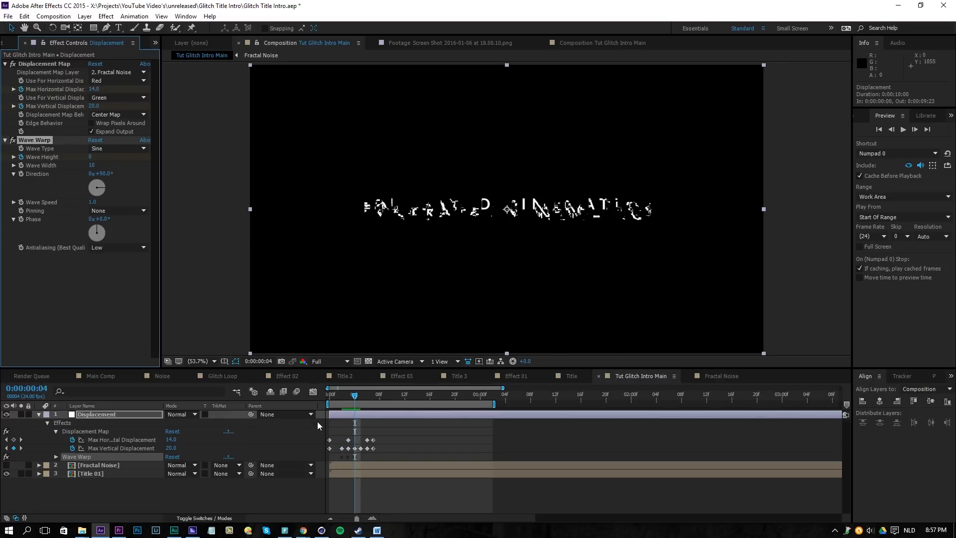
- Reveal the Displacement layer's modified effect properties in the timeline and play back the Wave Warp glitch
{"action": "key", "text": "u"}
{"action": "key", "text": "u"}
{"action": "key", "text": "u"}
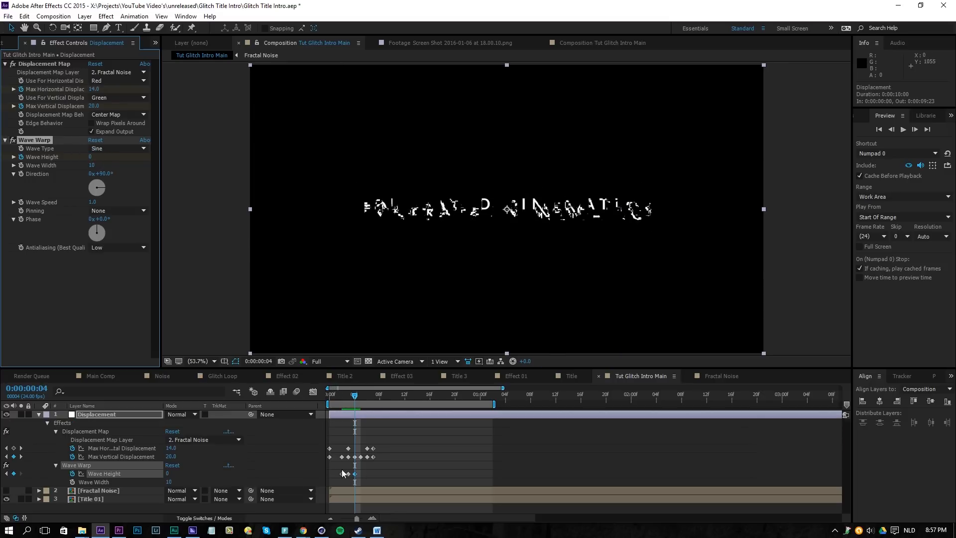
{"action": "key", "text": "KP_0"}
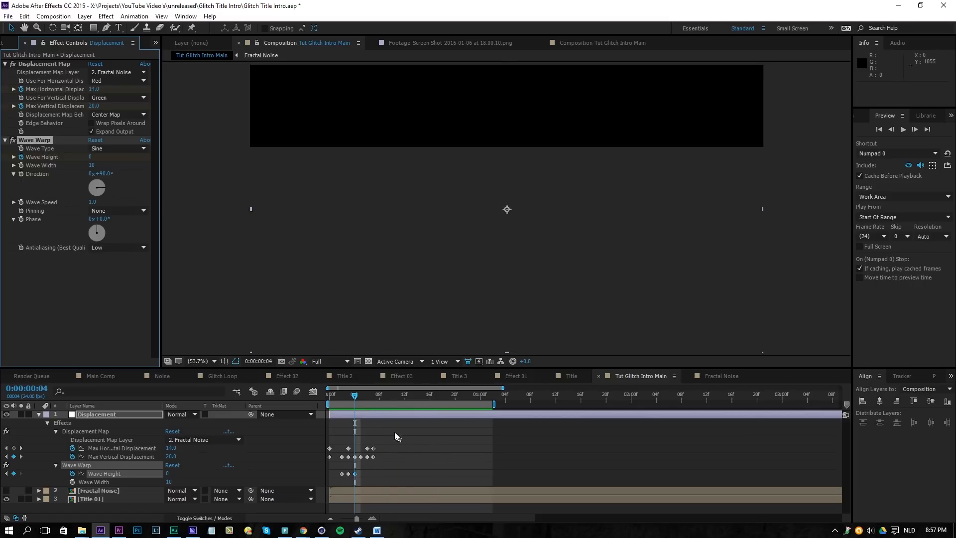
{"action": "key", "text": "KP_0"}
- Keyframe Wave Height at 20 on frame 5
{"action": "left_click_drag", "start_coordinate": [355, 398], "coordinate": [377, 404]}
{"action": "key", "text": "Page_Up"}
{"action": "key", "text": "Page_Up"}
{"action": "key", "text": "Page_Up"}
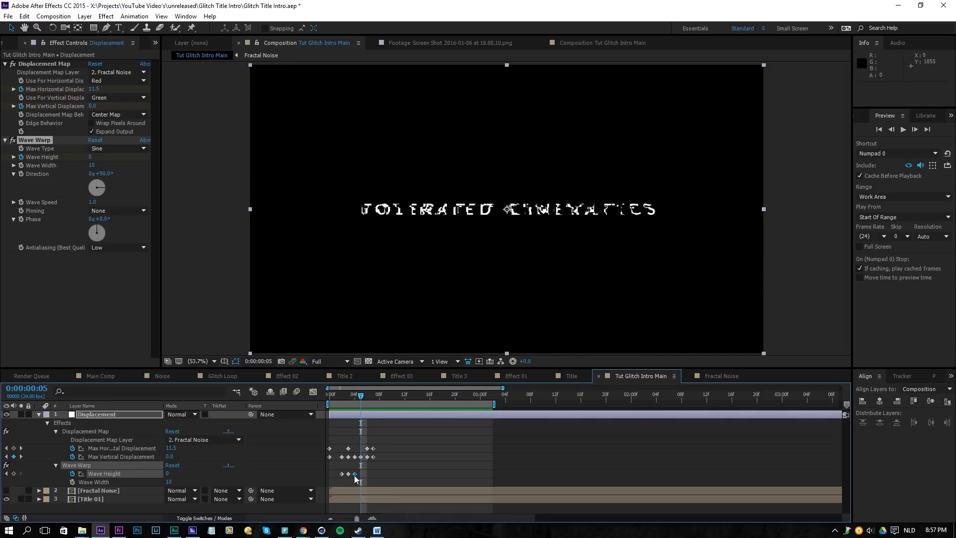
{"action": "left_click", "coordinate": [167, 474]}
{"action": "type", "text": "1"}
- Keyframe Wave Height at 0 on frame 6 and play back the glitch
{"action": "key", "text": "Page_Down"}
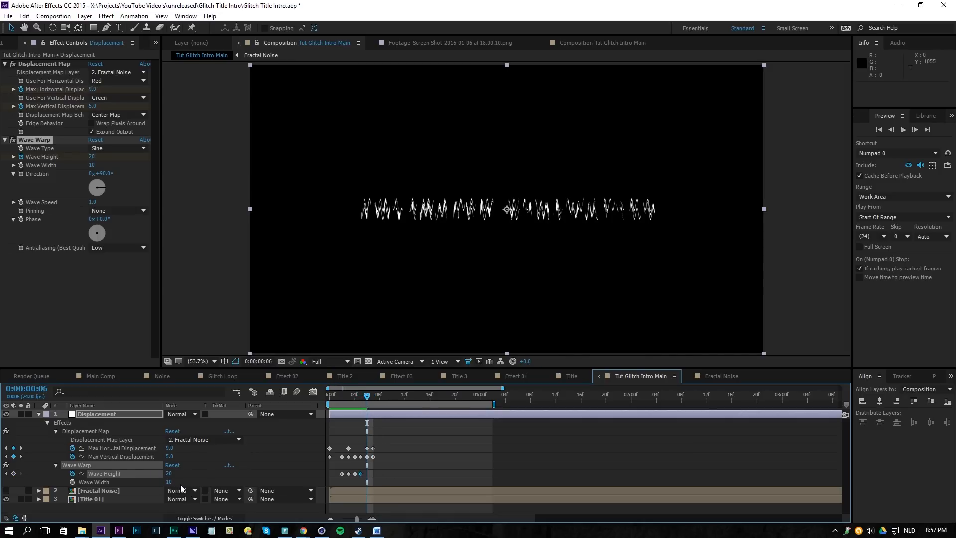
{"action": "left_click", "coordinate": [169, 473]}
{"action": "type", "text": "0"}
{"action": "key", "text": "Return"}
{"action": "key", "text": "KP_0"}
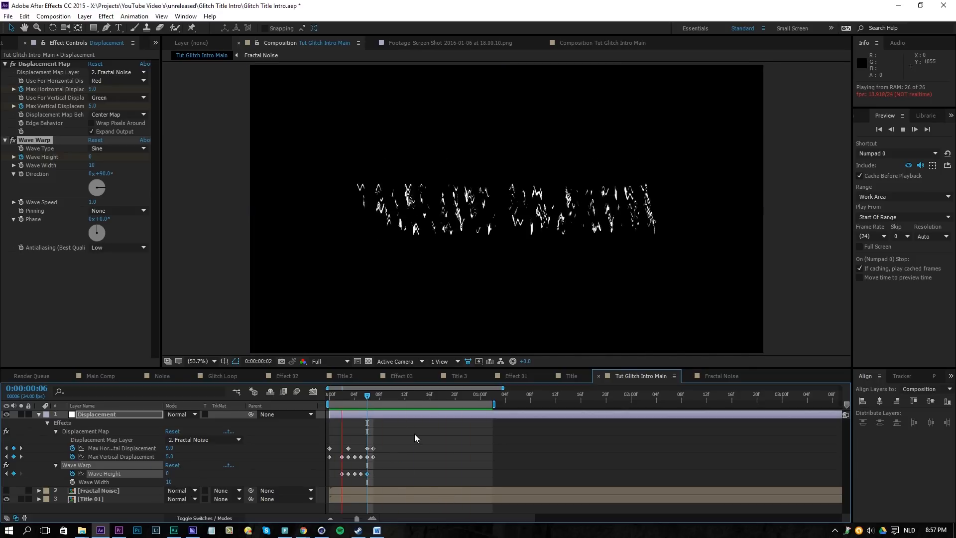
{"action": "left_click", "coordinate": [375, 397]}
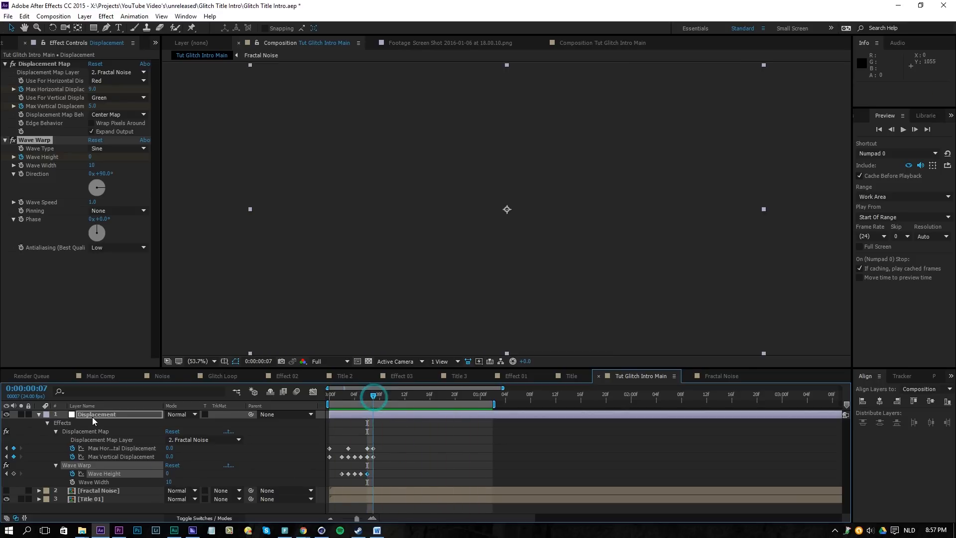
- Collapse the Displacement layer's properties and create a new composition named Background Noise with a duration of one second
{"action": "left_click", "coordinate": [39, 414]}
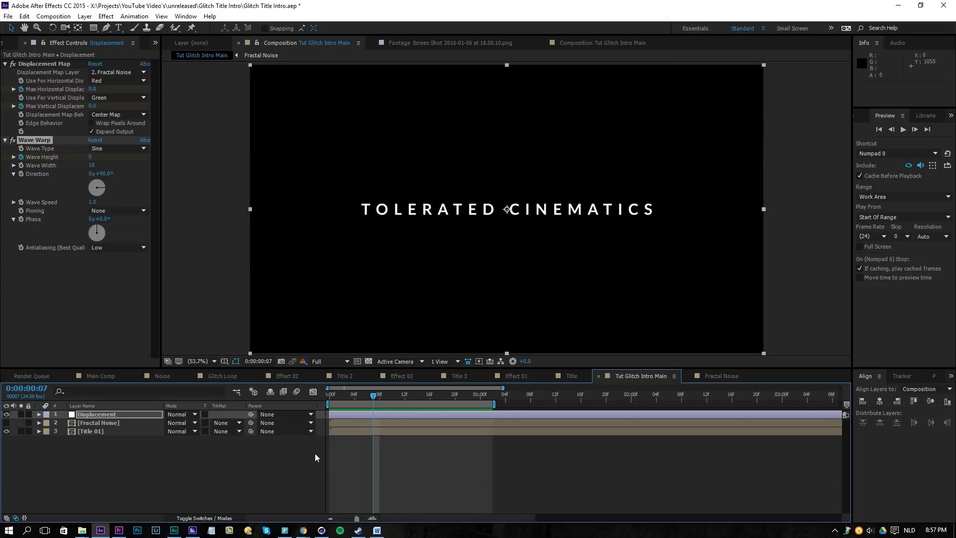
{"action": "left_click", "coordinate": [53, 16]}
{"action": "left_click", "coordinate": [54, 22]}
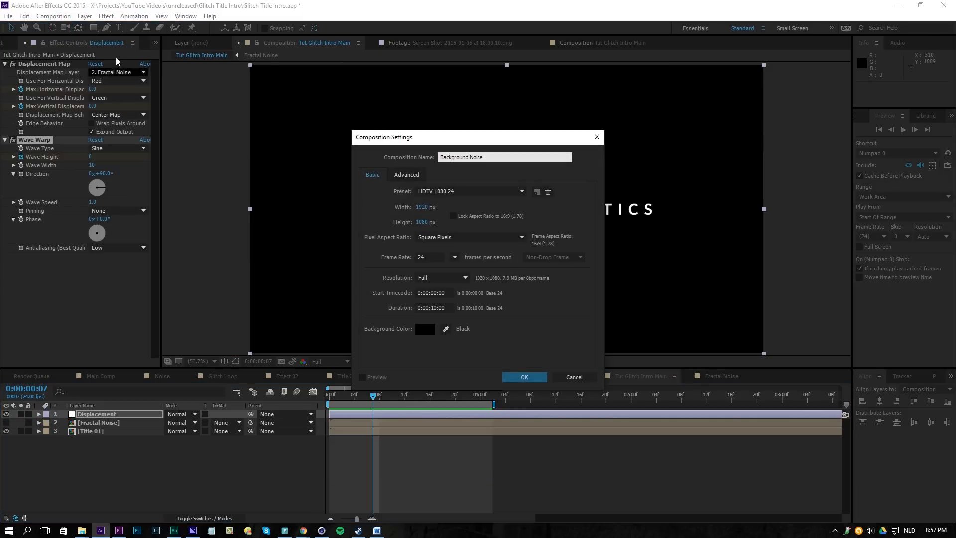
{"action": "left_click", "coordinate": [435, 309]}
{"action": "type", "text": "100"}
{"action": "key", "text": "Return"}
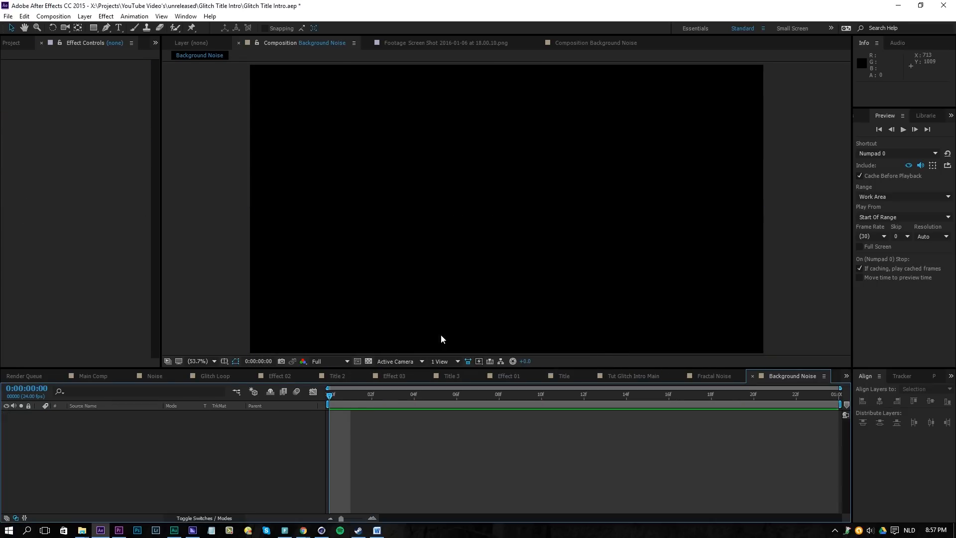
- Add all five screenshot images from the Glitch Elements folder as layers in the Background Noise composition
{"action": "left_click", "coordinate": [18, 45]}
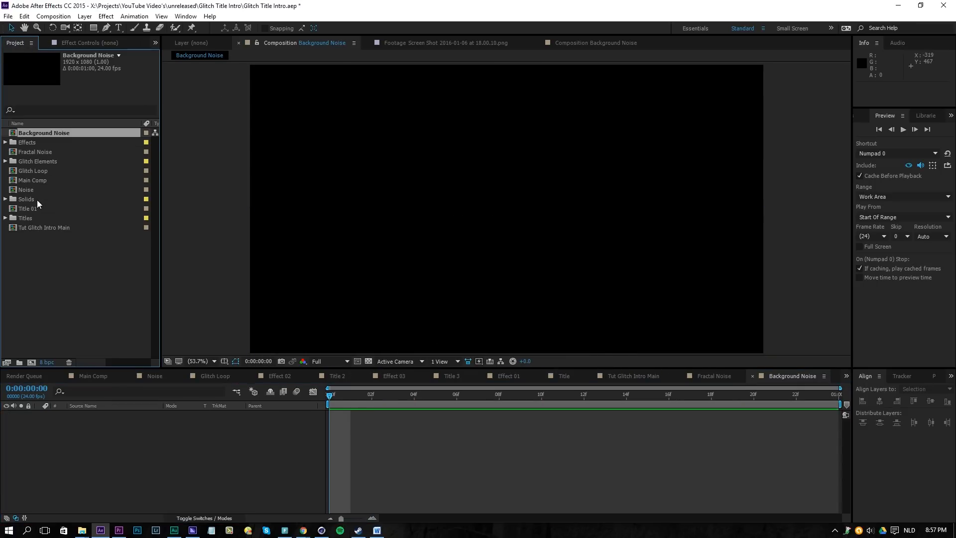
{"action": "double_click", "coordinate": [33, 160]}
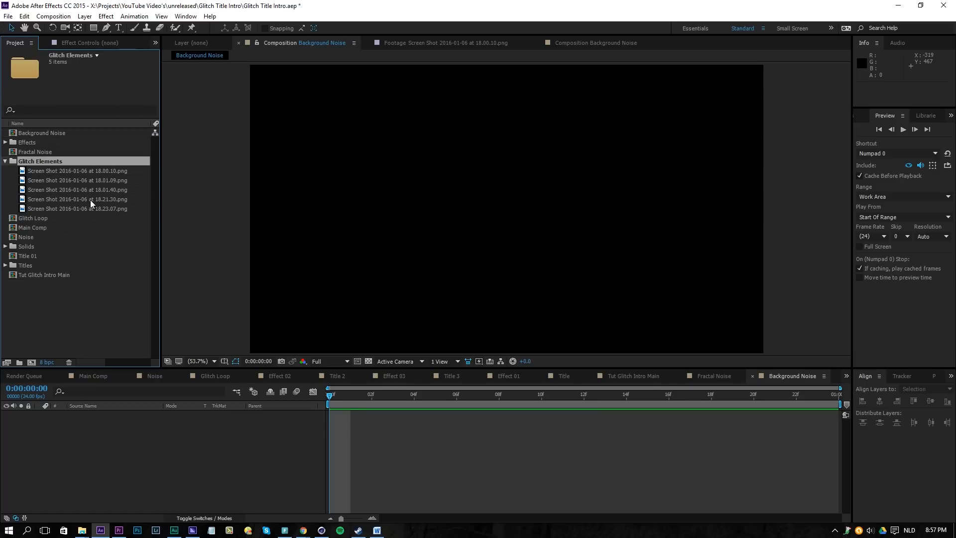
{"action": "double_click", "coordinate": [99, 171]}
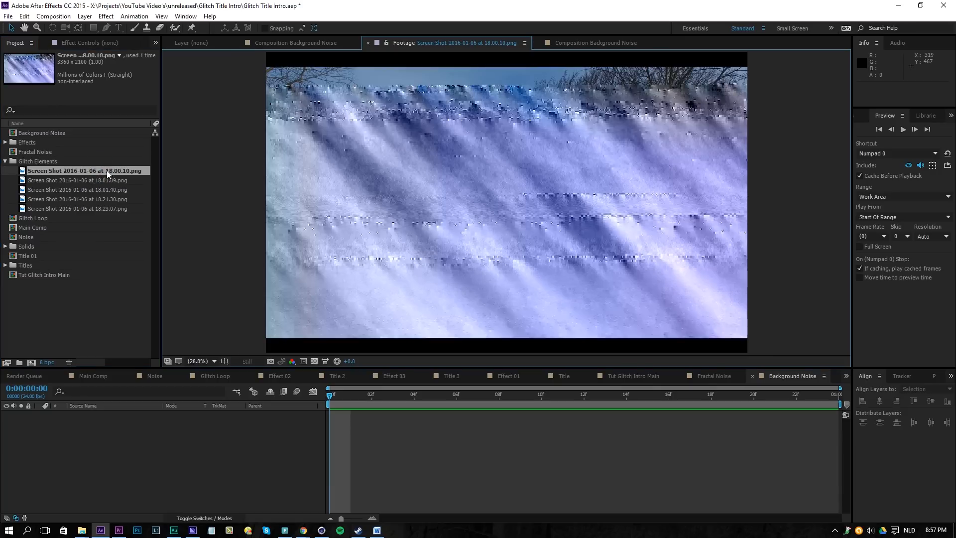
{"action": "left_click_drag", "start_coordinate": [106, 171], "coordinate": [121, 478]}
{"action": "left_click_drag", "start_coordinate": [69, 177], "coordinate": [109, 423]}
{"action": "left_click", "coordinate": [77, 189]}
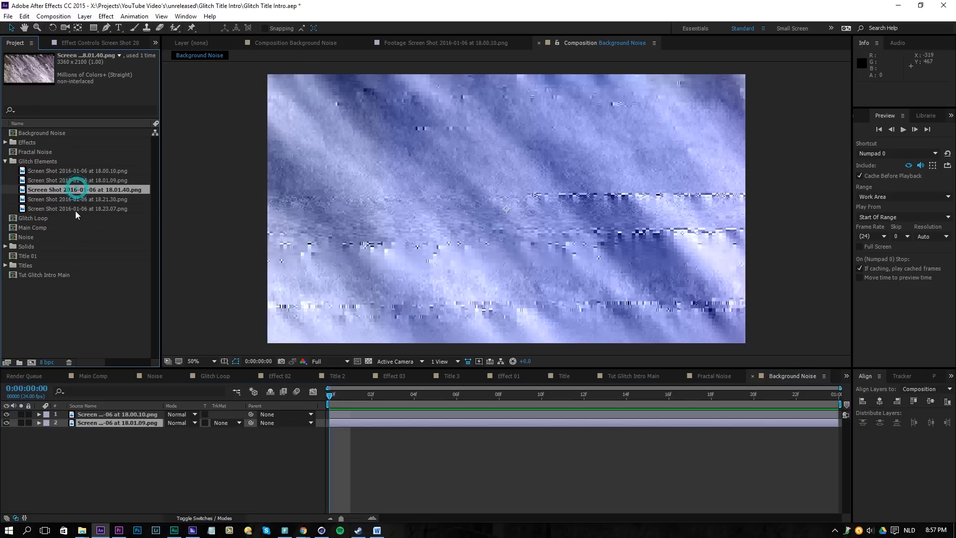
{"action": "left_click", "coordinate": [80, 209], "text": "shift"}
{"action": "left_click_drag", "start_coordinate": [83, 210], "coordinate": [348, 420]}
- Shift the upper four screenshot layers to start at frame 1, and the upper three to start at frame 2
{"action": "left_click", "coordinate": [352, 465]}
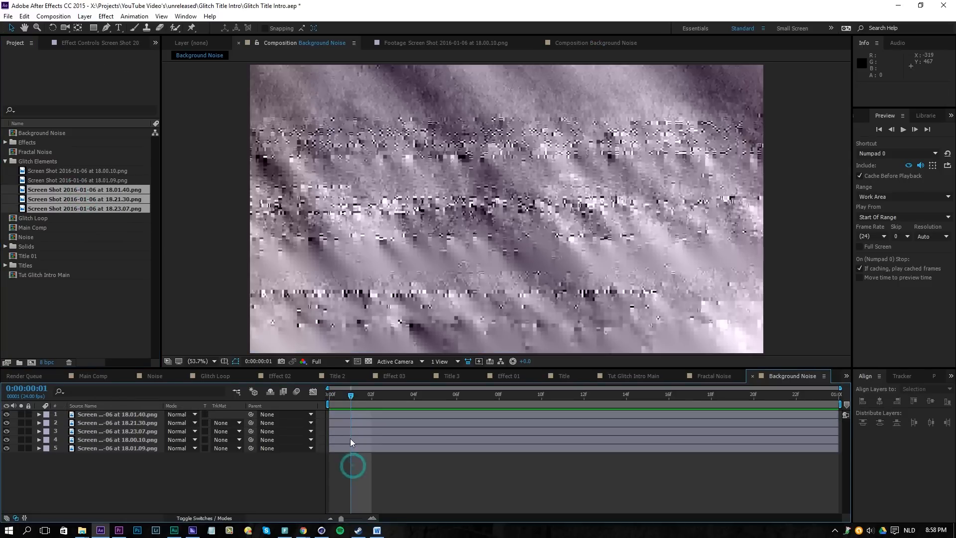
{"action": "left_click", "coordinate": [351, 439]}
{"action": "left_click", "coordinate": [349, 414], "text": "shift"}
{"action": "left_click_drag", "start_coordinate": [342, 412], "coordinate": [359, 420]}
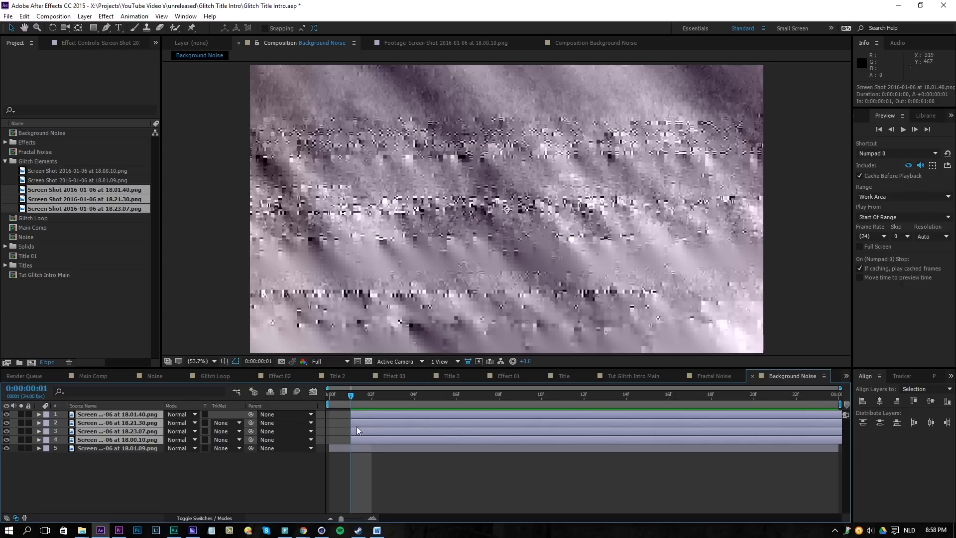
{"action": "key", "text": "Page_Down"}
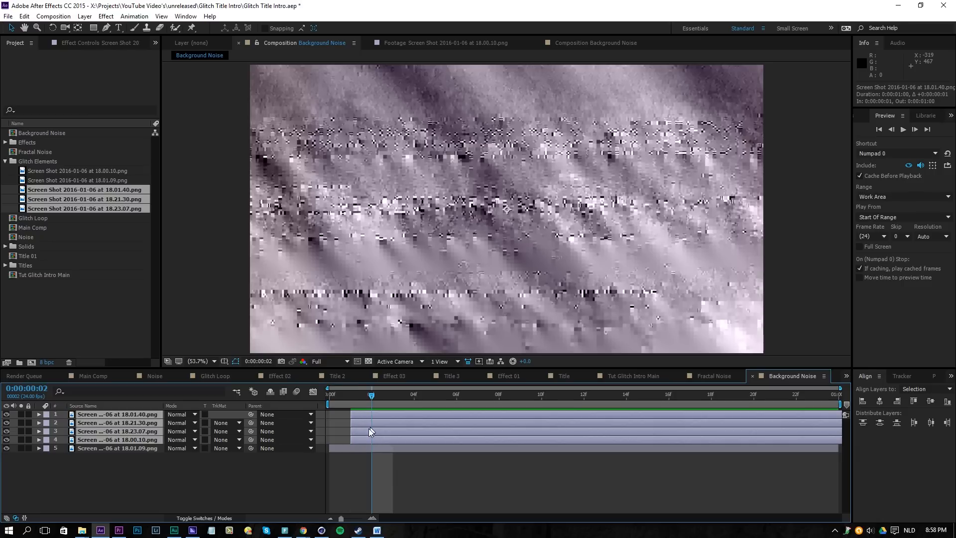
{"action": "left_click", "coordinate": [367, 433]}
{"action": "left_click", "coordinate": [367, 414], "text": "shift"}
{"action": "left_click_drag", "start_coordinate": [357, 414], "coordinate": [377, 419]}
- Shift the upper two screenshot layers to start at frame 3, and the topmost layer to start at frame 4
{"action": "key", "text": "Page_Down"}
{"action": "left_click", "coordinate": [395, 465]}
{"action": "left_click", "coordinate": [402, 420]}
{"action": "left_click", "coordinate": [407, 414], "text": "shift"}
{"action": "left_click_drag", "start_coordinate": [393, 413], "coordinate": [426, 417]}
{"action": "left_click", "coordinate": [409, 476]}
{"action": "key", "text": "Page_Down"}
{"action": "left_click", "coordinate": [429, 470]}
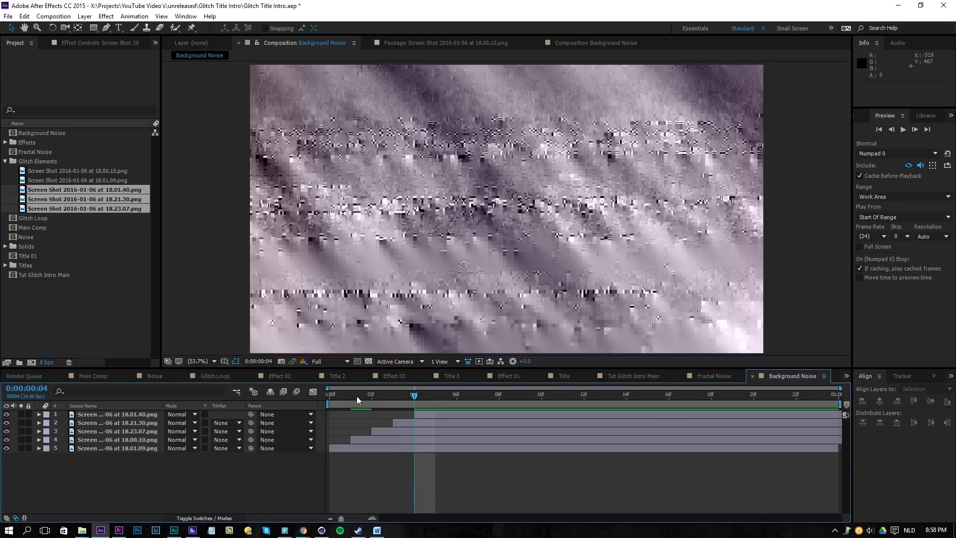
- Step through the Background Noise composition from frame 0 to frame 5 to check the staggered images
{"action": "left_click_drag", "start_coordinate": [351, 394], "coordinate": [330, 394]}
{"action": "key", "text": "Page_Down"}
{"action": "key", "text": "Page_Up"}
{"action": "key", "text": "Page_Down"}
{"action": "key", "text": "Page_Down"}
{"action": "key", "text": "Page_Down"}
{"action": "key", "text": "Page_Down"}
{"action": "key", "text": "Page_Down"}
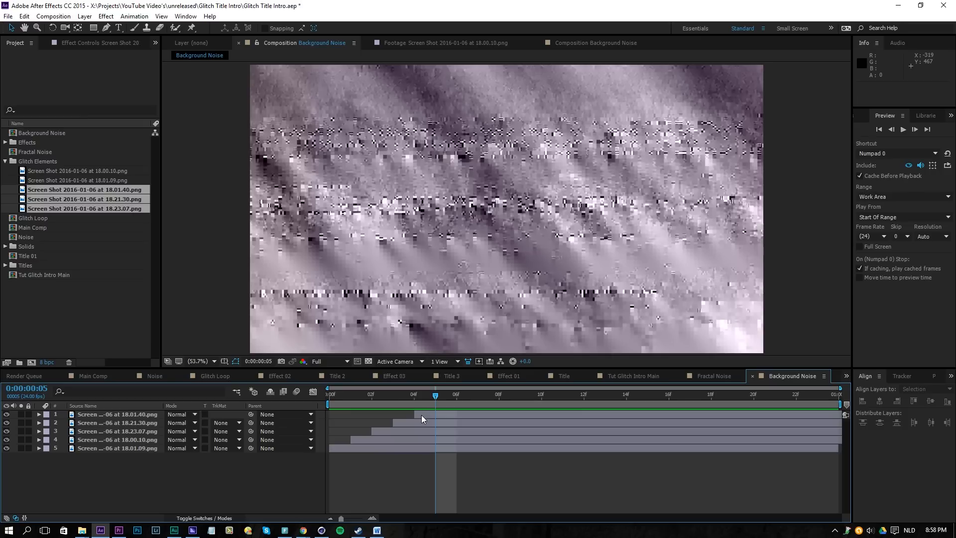
- End the work area at frame 4, preview the noise and trim the composition to the work area
{"action": "key", "text": "n"}
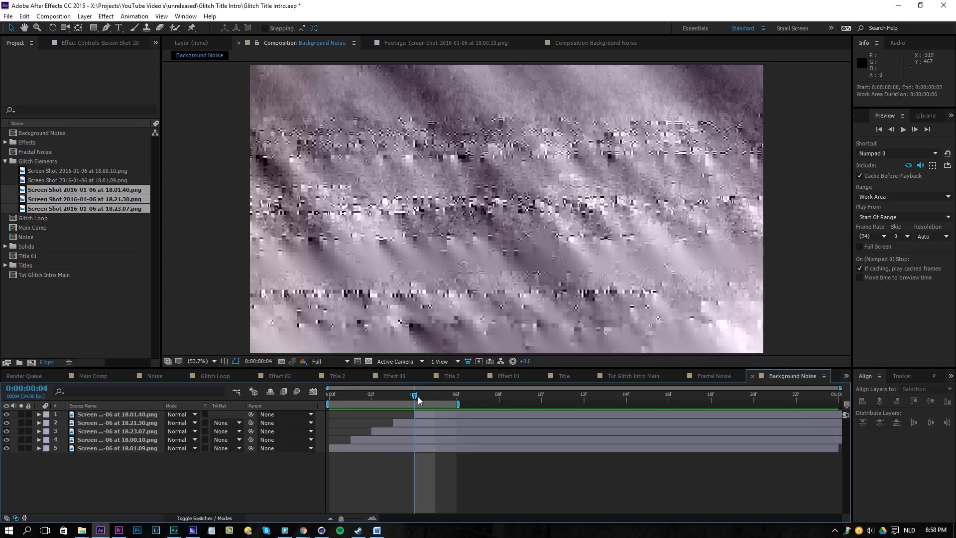
{"action": "key", "text": "n"}
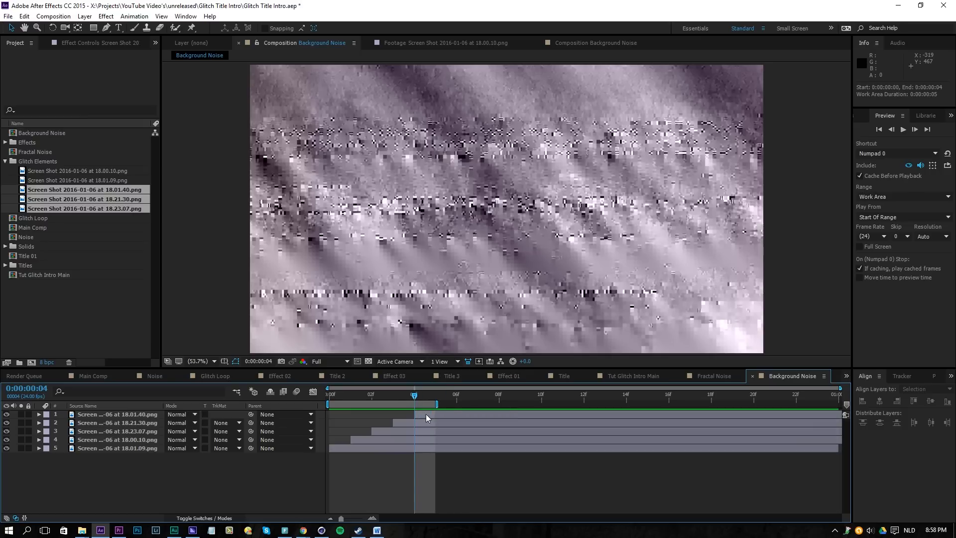
{"action": "left_click_drag", "start_coordinate": [416, 395], "coordinate": [361, 399]}
{"action": "key", "text": "space"}
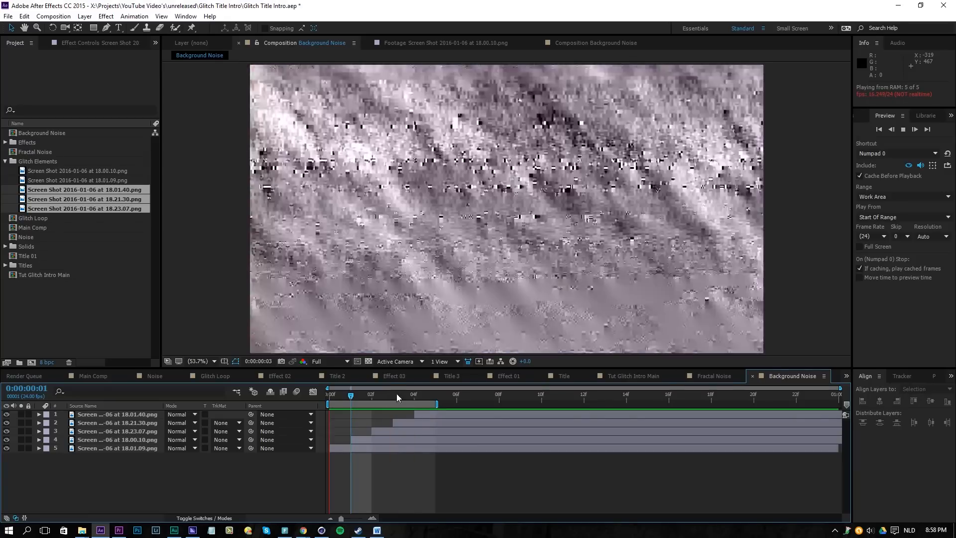
{"action": "right_click", "coordinate": [391, 403]}
{"action": "left_click", "coordinate": [404, 435]}
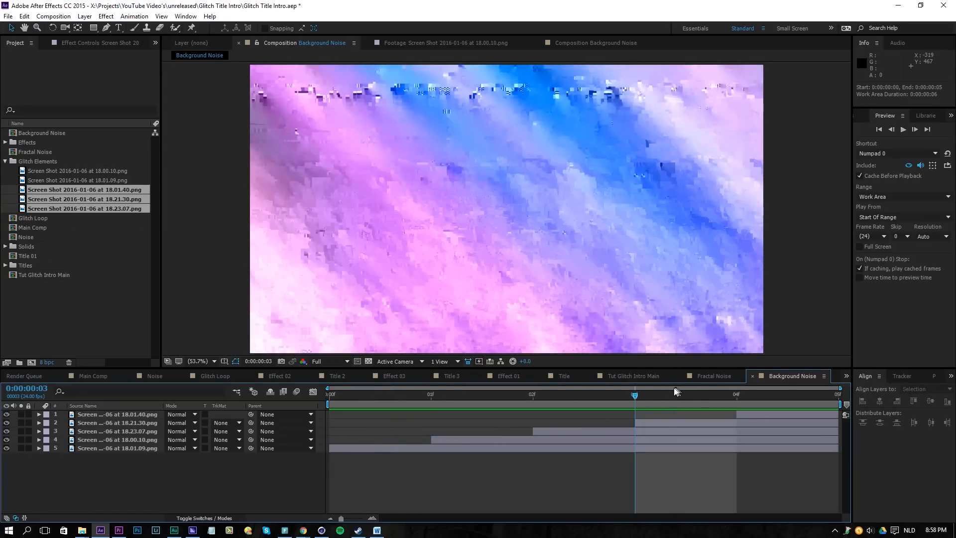
- Place the Background Noise composition beneath Title 01 in Tut Glitch Intro Main and scrub through its first frames
{"action": "left_click", "coordinate": [647, 376]}
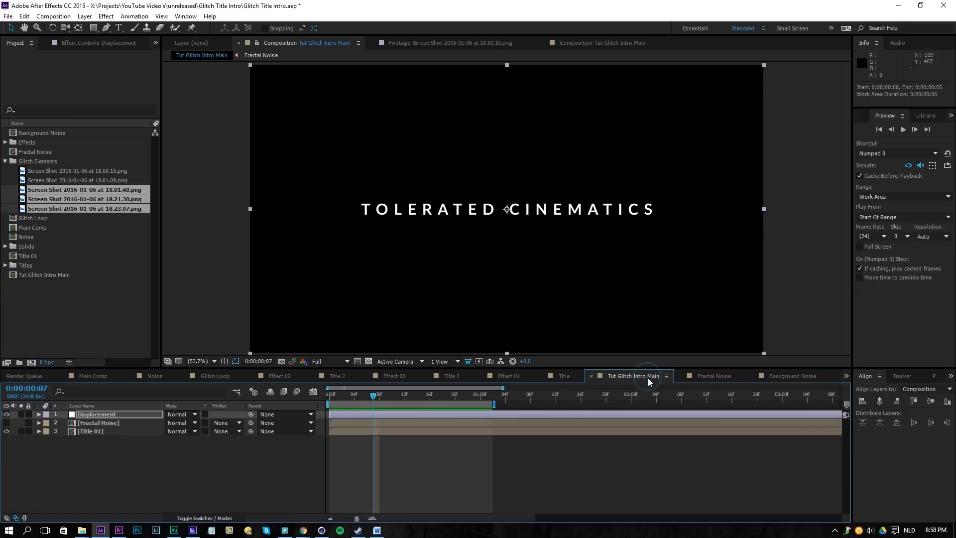
{"action": "left_click_drag", "start_coordinate": [37, 130], "coordinate": [98, 453]}
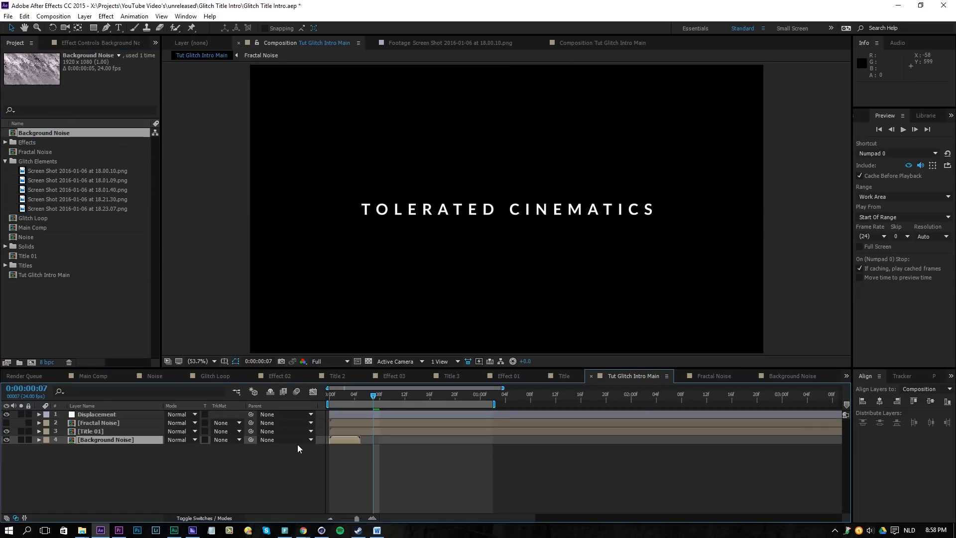
{"action": "left_click", "coordinate": [347, 394]}
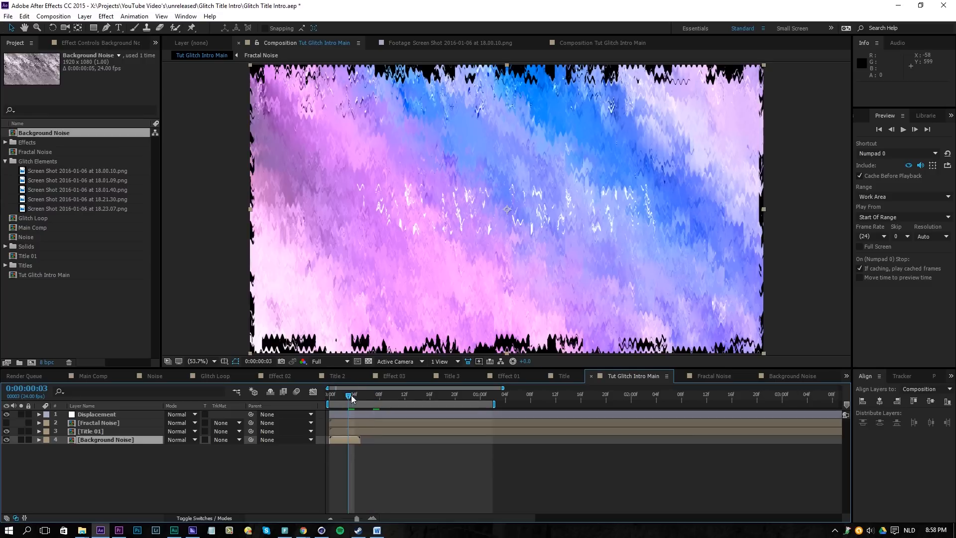
{"action": "left_click_drag", "start_coordinate": [363, 396], "coordinate": [369, 397]}
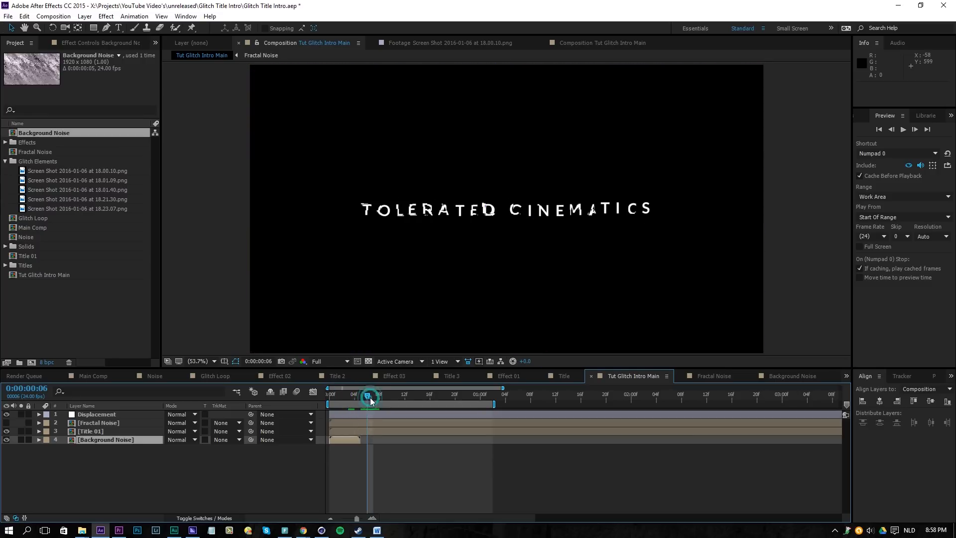
- Enable time remapping on the Background Noise layer and give Time Remap the expression loopOut(type = "cycle", numKeyframes = 0)
{"action": "right_click", "coordinate": [342, 438]}
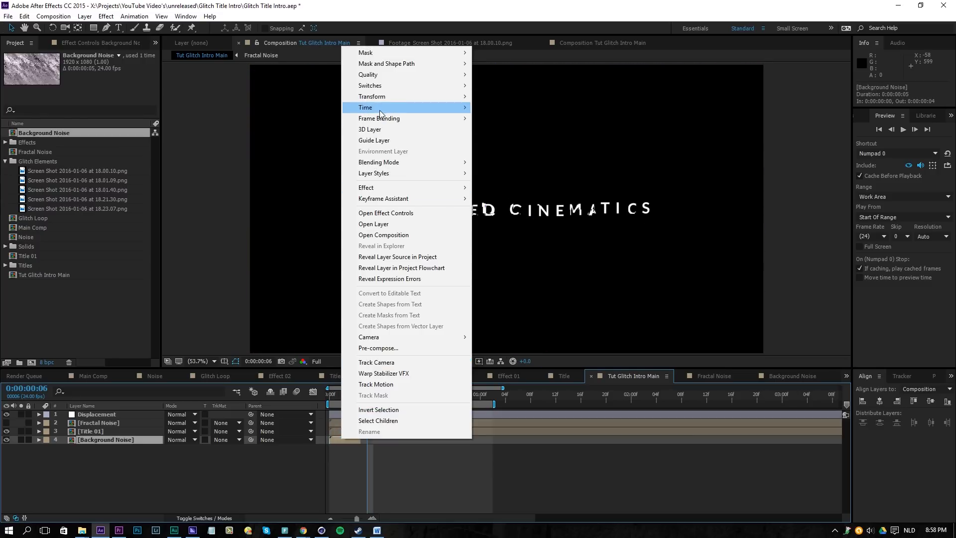
{"action": "mouse_move", "coordinate": [378, 107]}
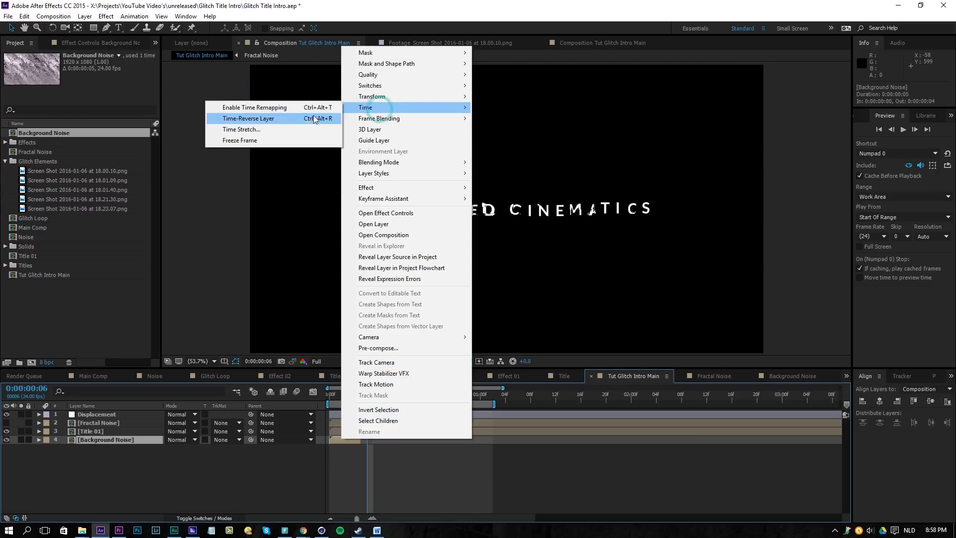
{"action": "left_click", "coordinate": [273, 106]}
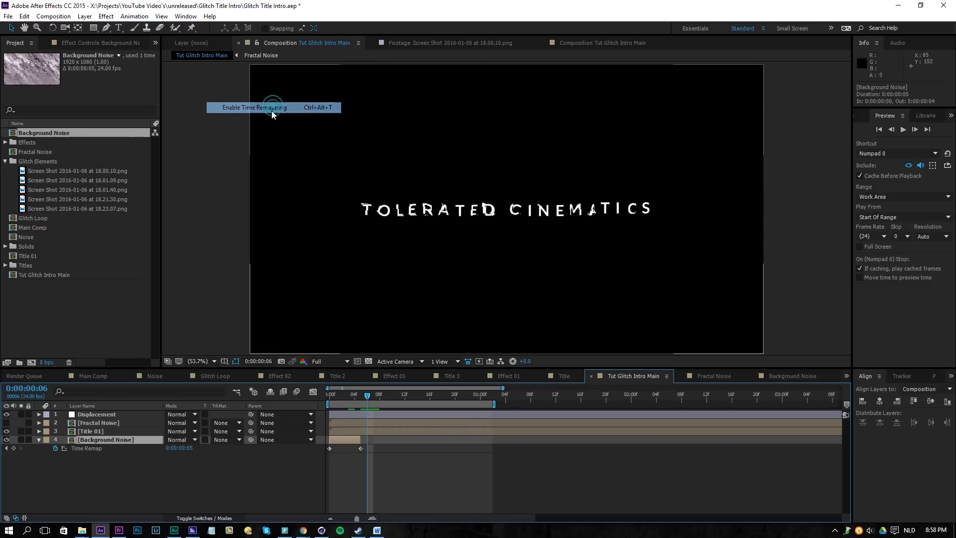
{"action": "left_click", "coordinate": [55, 448], "text": "alt"}
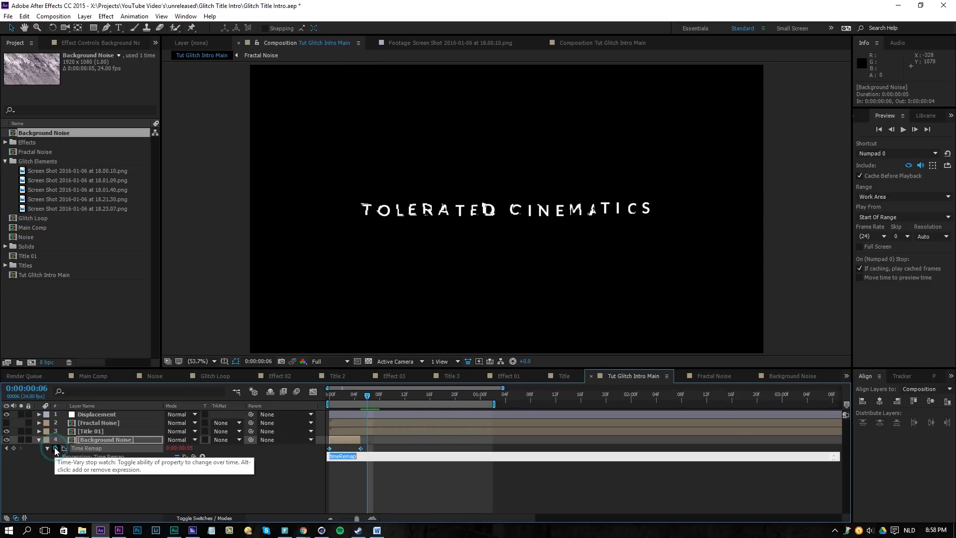
{"action": "left_click", "coordinate": [202, 456]}
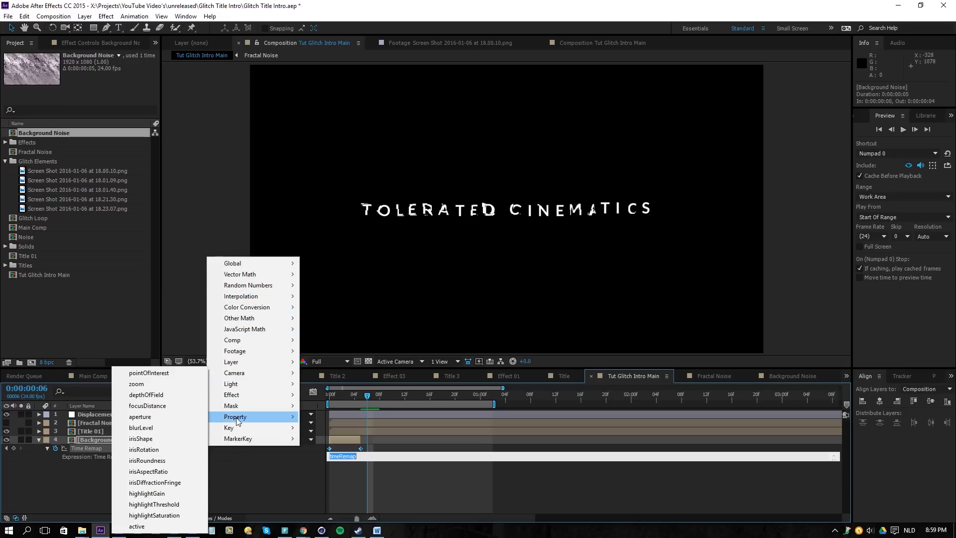
{"action": "mouse_move", "coordinate": [238, 416]}
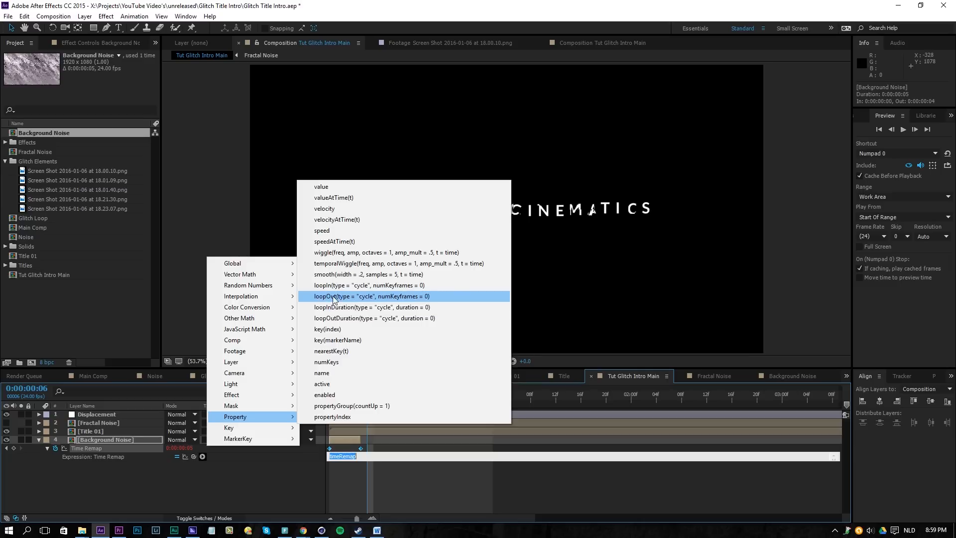
{"action": "left_click", "coordinate": [379, 300]}
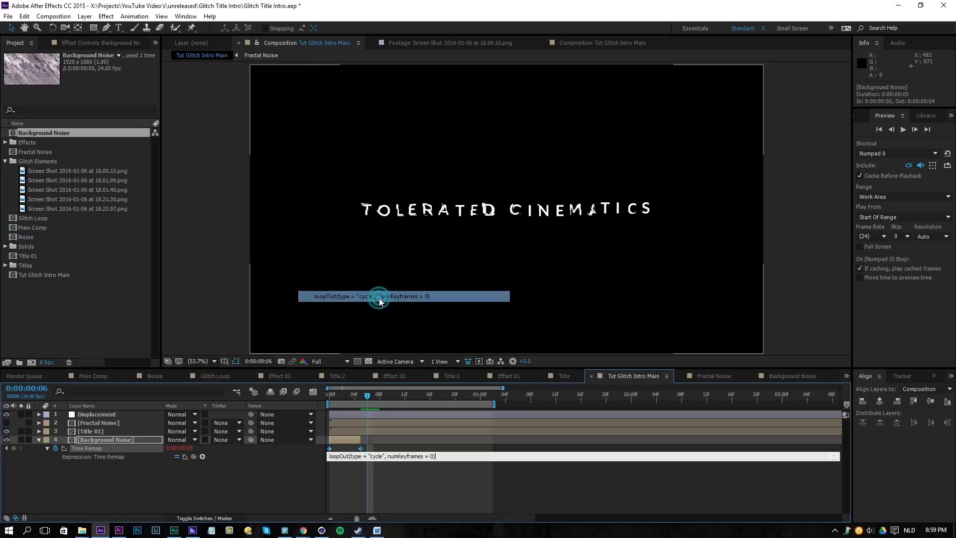
{"action": "left_click", "coordinate": [404, 479]}
- Extend the Background Noise layer's end past the end of the work area and play back the looping background
{"action": "left_click_drag", "start_coordinate": [358, 438], "coordinate": [517, 439]}
{"action": "left_click", "coordinate": [505, 484]}
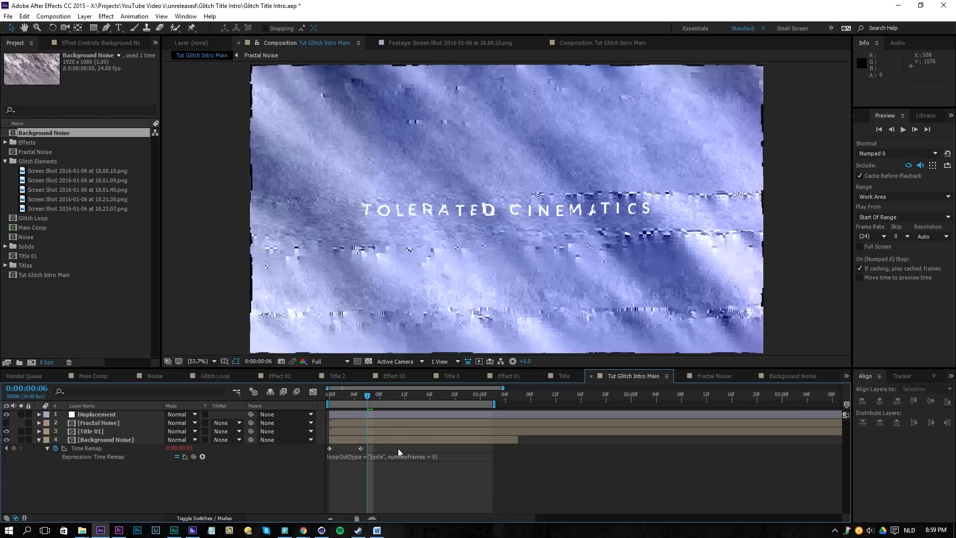
{"action": "left_click_drag", "start_coordinate": [368, 399], "coordinate": [391, 425]}
{"action": "key", "text": "KP_0"}
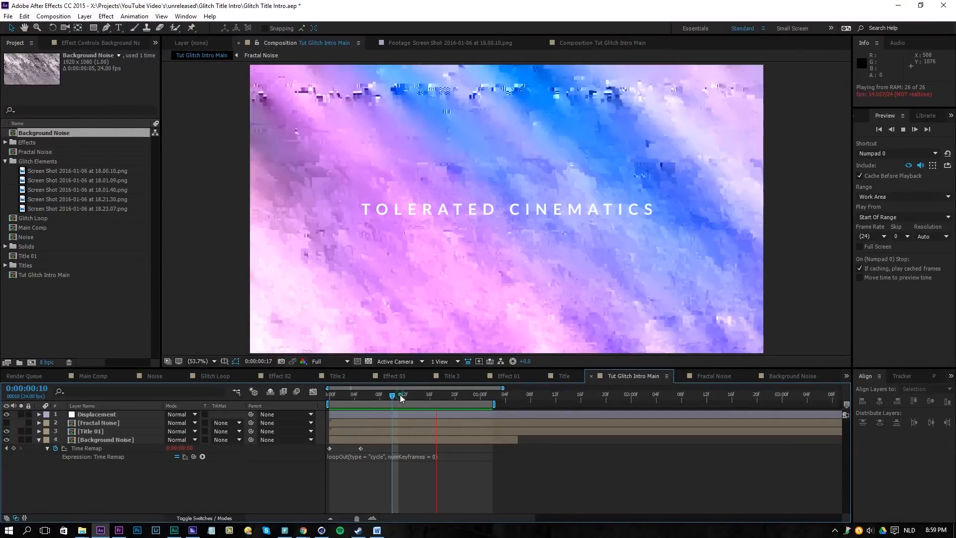
{"action": "left_click", "coordinate": [399, 394]}
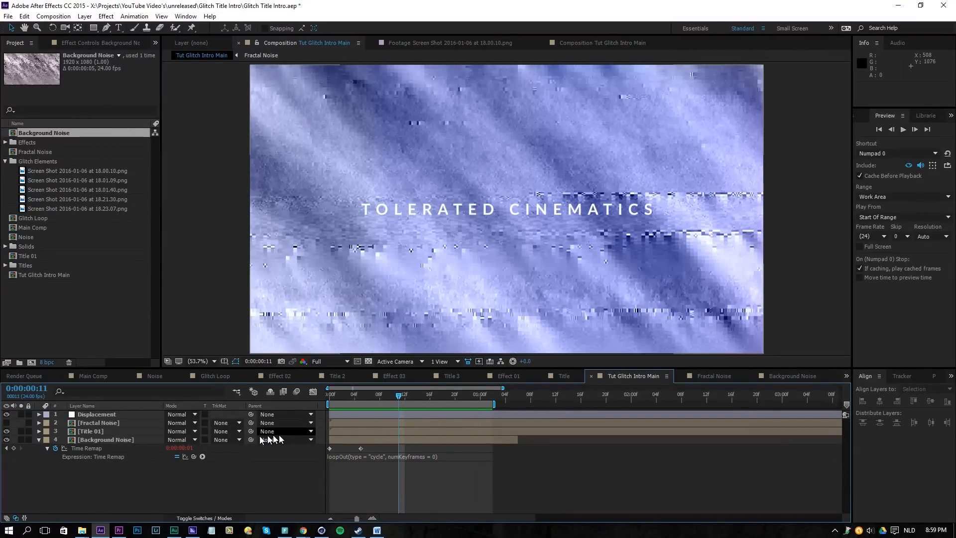
- Create a near-black comp-size solid named Background and place it beneath the Background Noise layer
{"action": "left_click", "coordinate": [113, 431]}
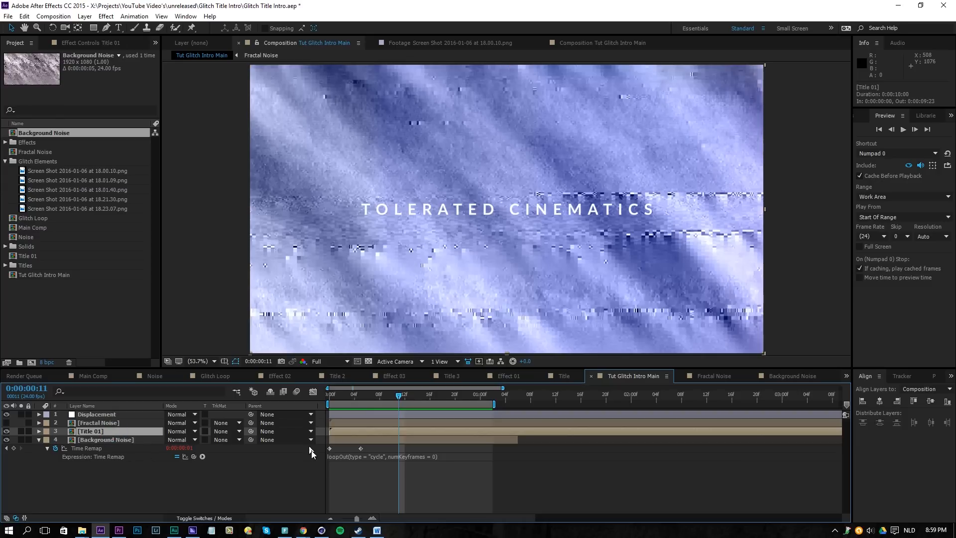
{"action": "key", "text": "t"}
{"action": "key", "text": "t"}
{"action": "right_click", "coordinate": [130, 477]}
{"action": "left_click", "coordinate": [152, 384]}
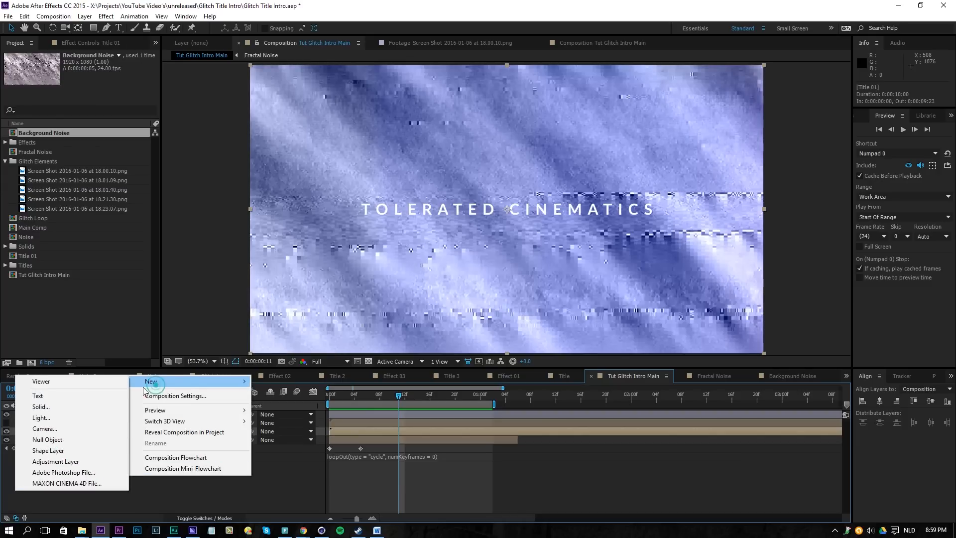
{"action": "left_click", "coordinate": [40, 406]}
{"action": "type", "text": "Background"}
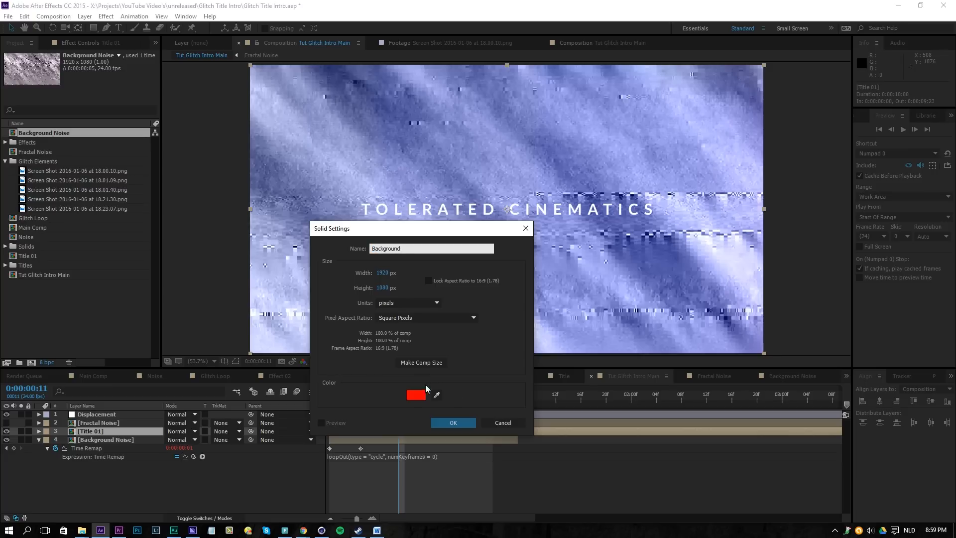
{"action": "left_click", "coordinate": [416, 395]}
{"action": "left_click", "coordinate": [728, 309]}
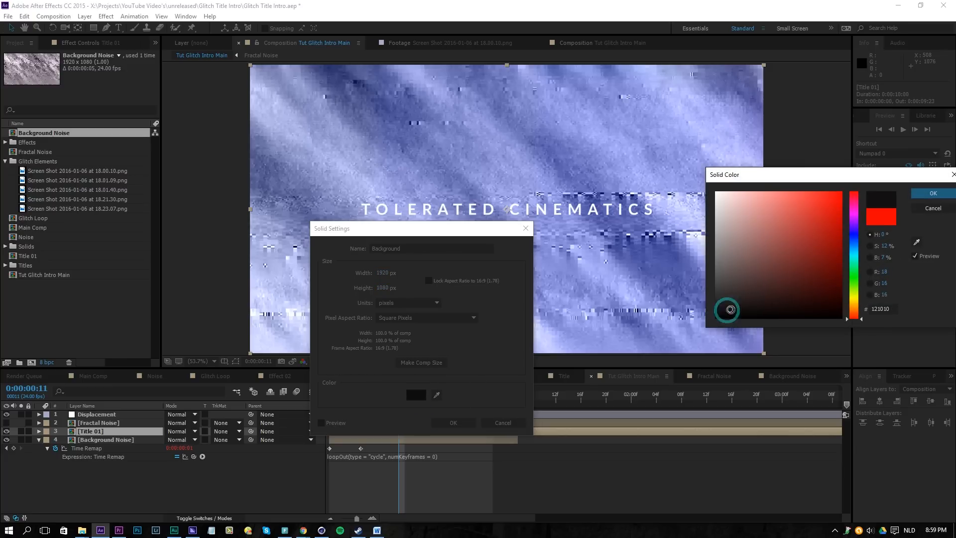
{"action": "left_click", "coordinate": [856, 250]}
{"action": "left_click", "coordinate": [933, 193]}
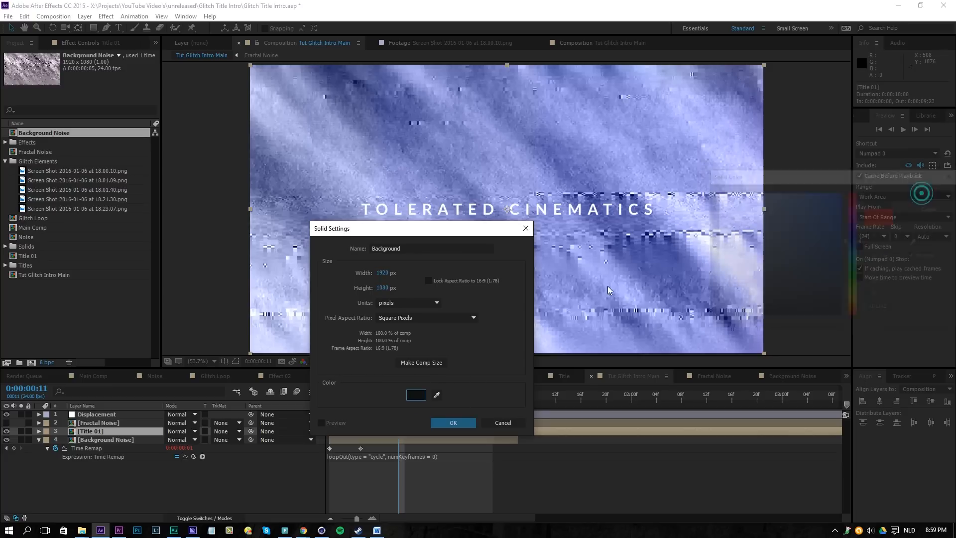
{"action": "left_click", "coordinate": [436, 422]}
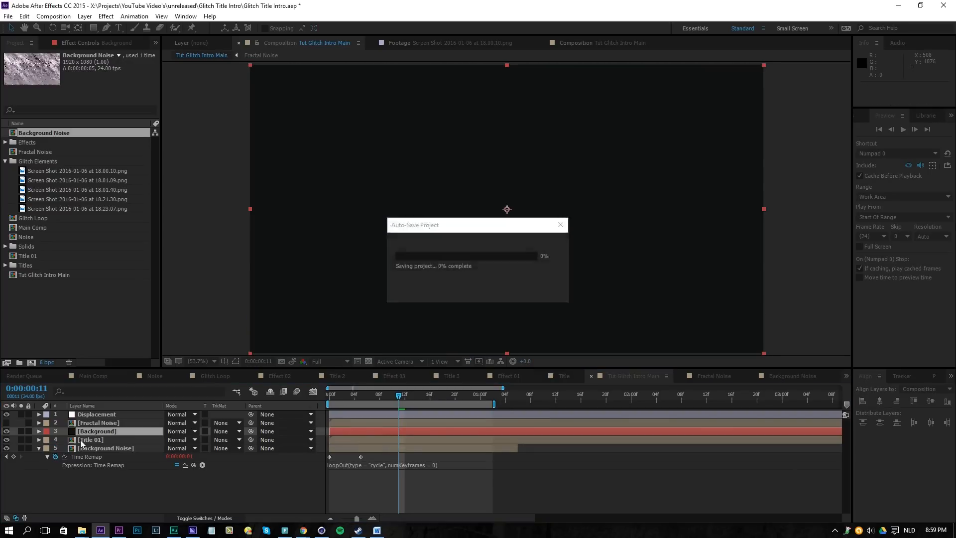
{"action": "left_click_drag", "start_coordinate": [109, 431], "coordinate": [104, 468]}
- Try the blending modes from Darken through Hard Light on the Background Noise layer and preview the result
{"action": "left_click", "coordinate": [103, 441]}
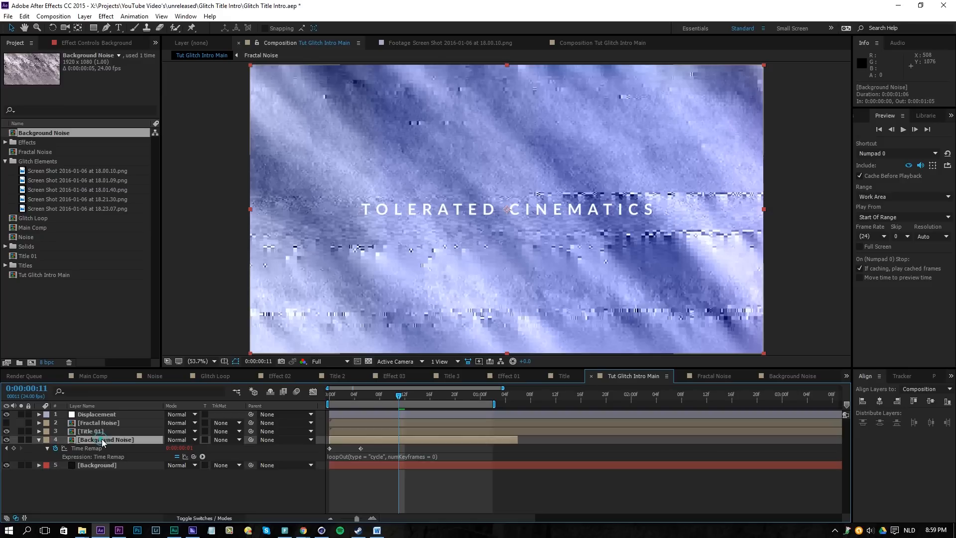
{"action": "left_click", "coordinate": [178, 440]}
{"action": "left_click", "coordinate": [241, 42]}
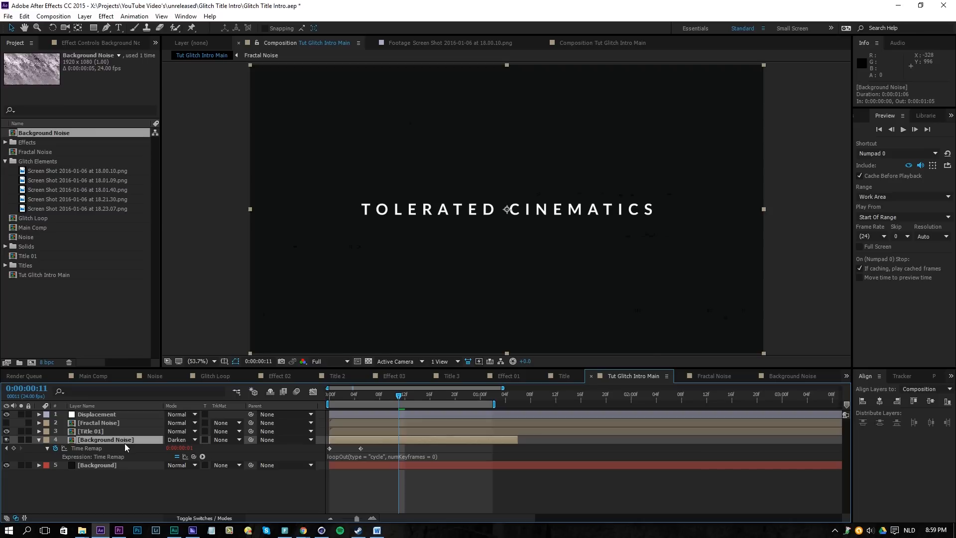
{"action": "key", "text": "shift+equal"}
{"action": "key", "text": "shift+equal"}
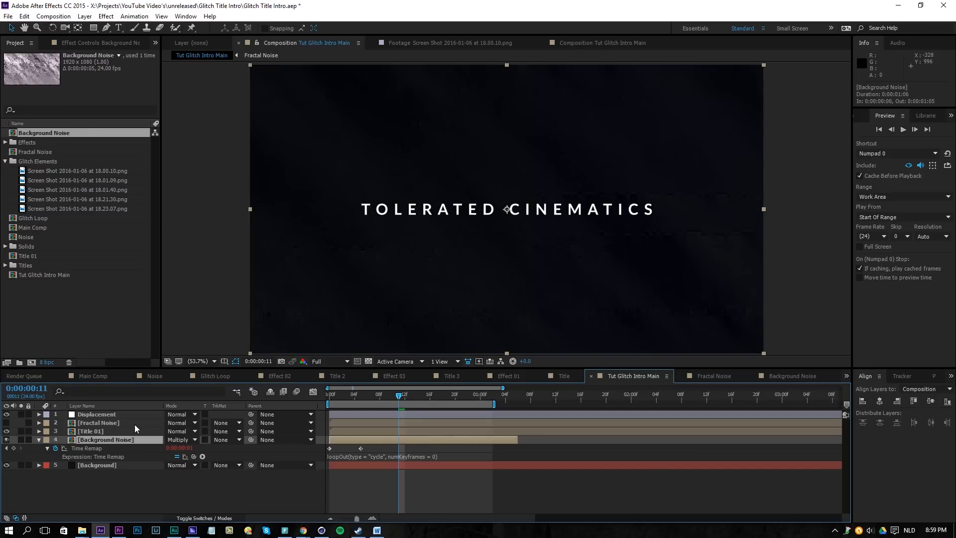
{"action": "key", "text": "shift+equal"}
{"action": "key", "text": "shift+equal"}
{"action": "key", "text": "shift+equal"}
{"action": "key", "text": "shift+equal"}
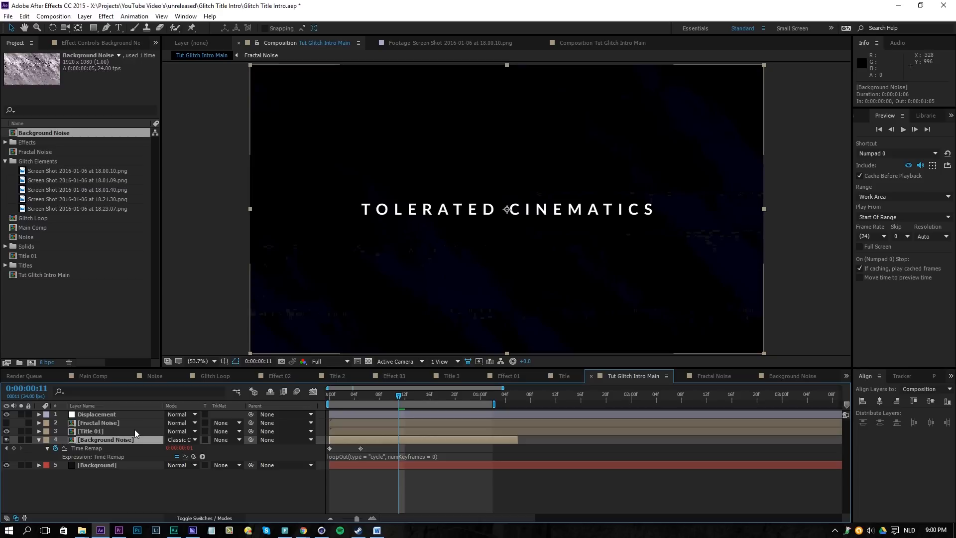
{"action": "key", "text": "shift+equal"}
{"action": "key", "text": "shift+equal"}
{"action": "key", "text": "shift+equal"}
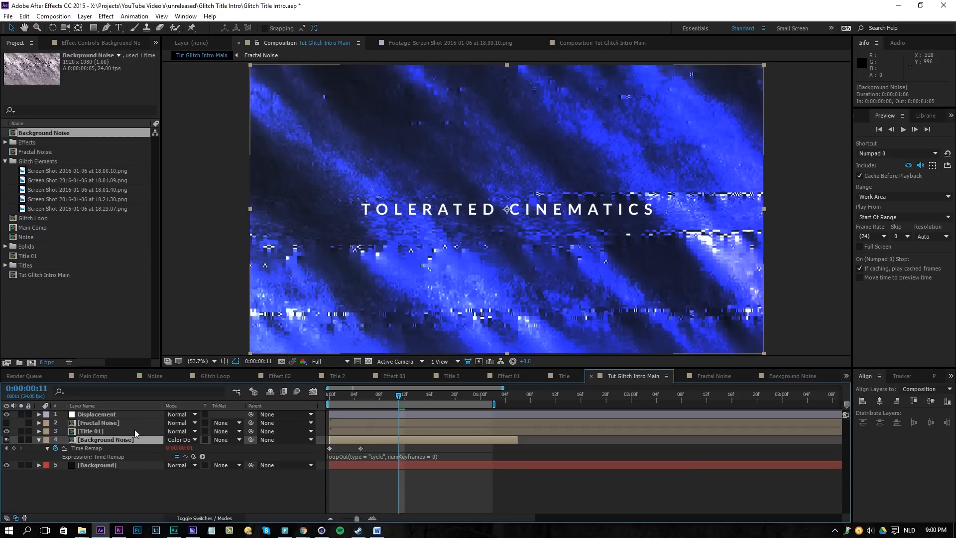
{"action": "key", "text": "shift+equal"}
{"action": "key", "text": "shift+equal"}
{"action": "key", "text": "shift+equal"}
{"action": "key", "text": "shift+equal"}
{"action": "key", "text": "shift+equal"}
{"action": "key", "text": "shift+equal"}
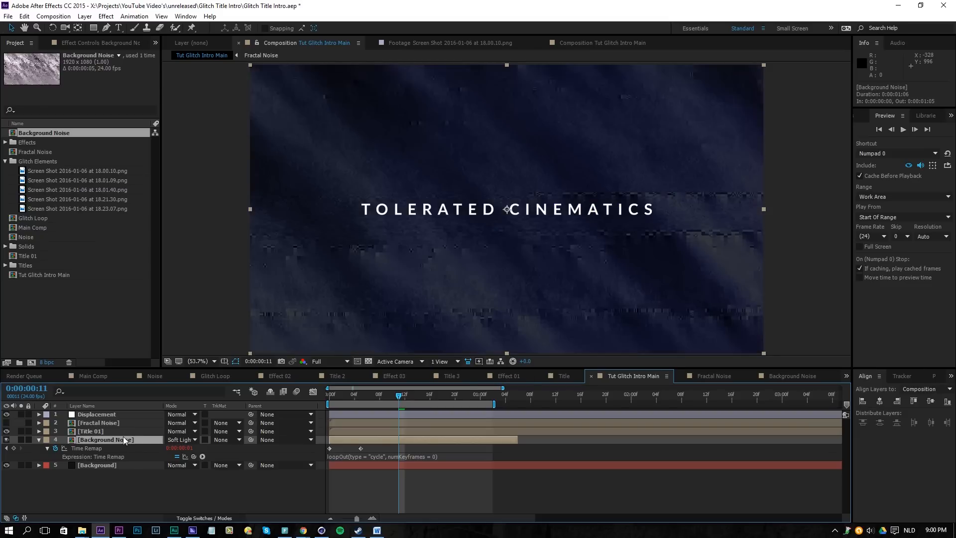
{"action": "key", "text": "KP_0"}
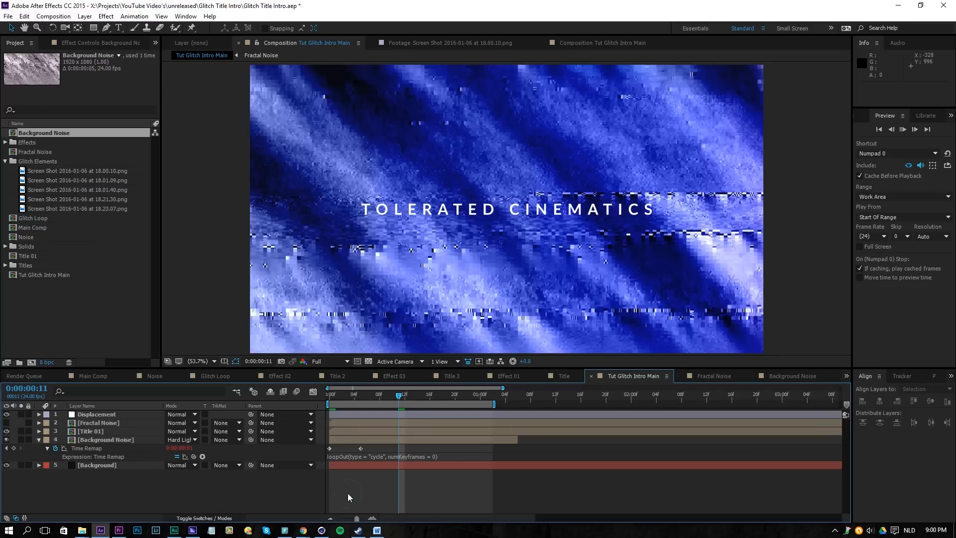
{"action": "left_click", "coordinate": [388, 395]}
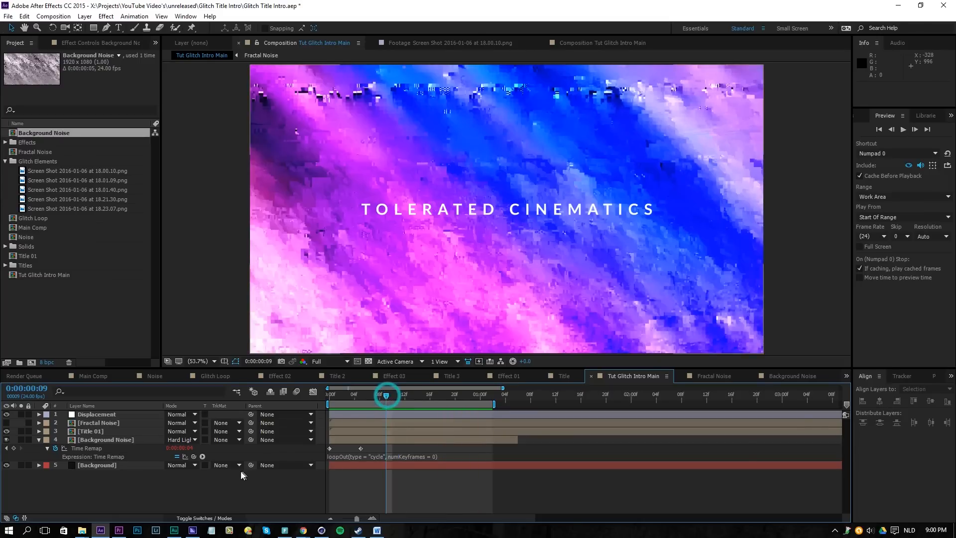
- Set the Background Noise layer's blending mode to Multiply and preview the composition
{"action": "left_click", "coordinate": [169, 442]}
{"action": "left_click", "coordinate": [234, 44]}
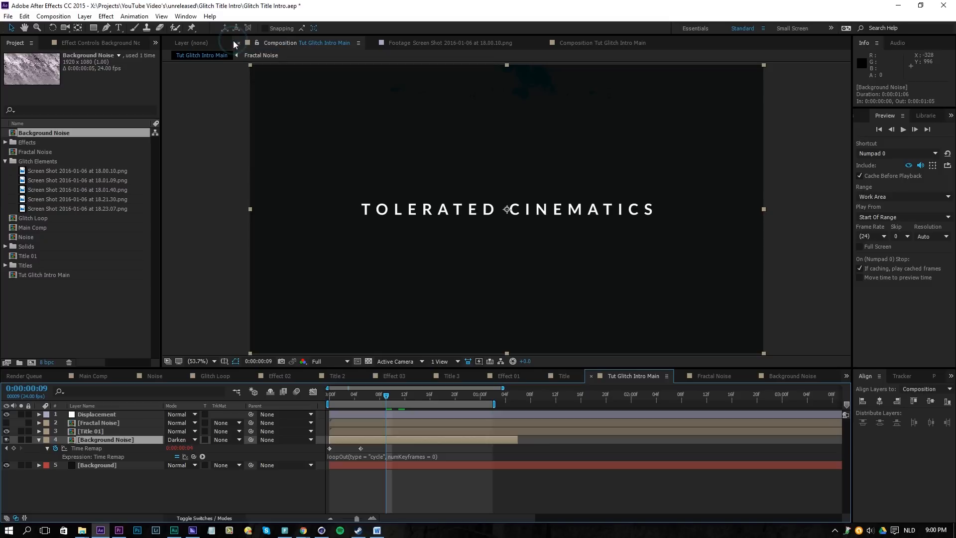
{"action": "key", "text": "shift+equal"}
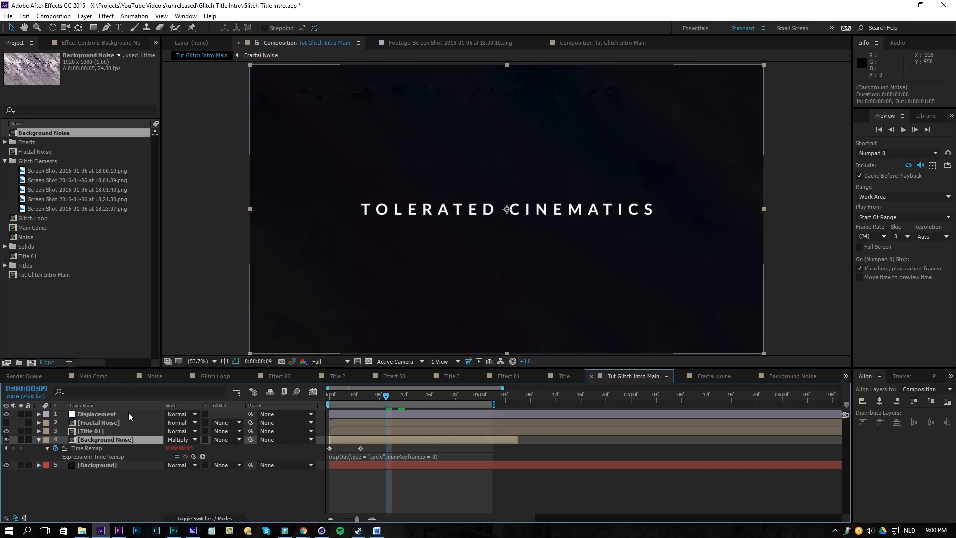
{"action": "left_click", "coordinate": [392, 492]}
{"action": "key", "text": "KP_0"}
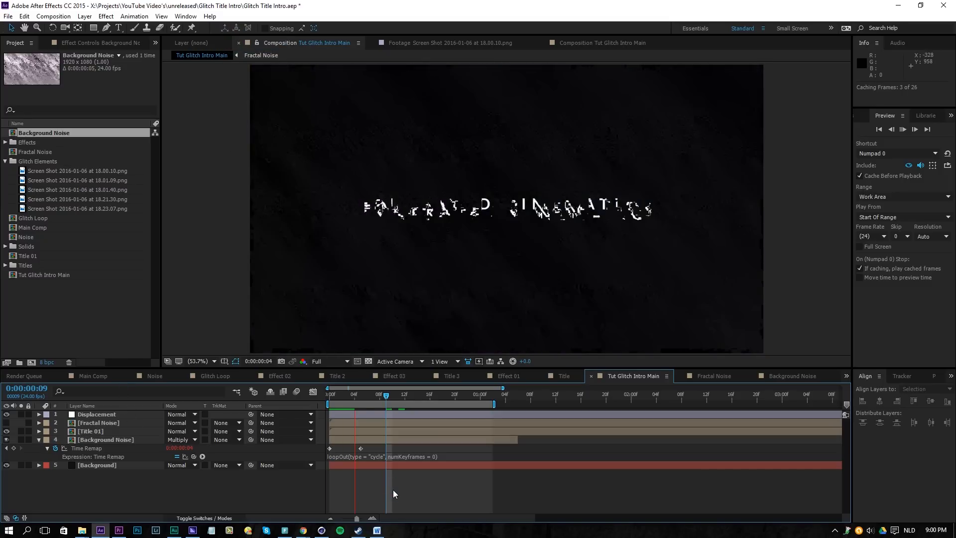
- Lower the Background Noise layer's opacity to 35% and play back the intro
{"action": "left_click", "coordinate": [140, 441]}
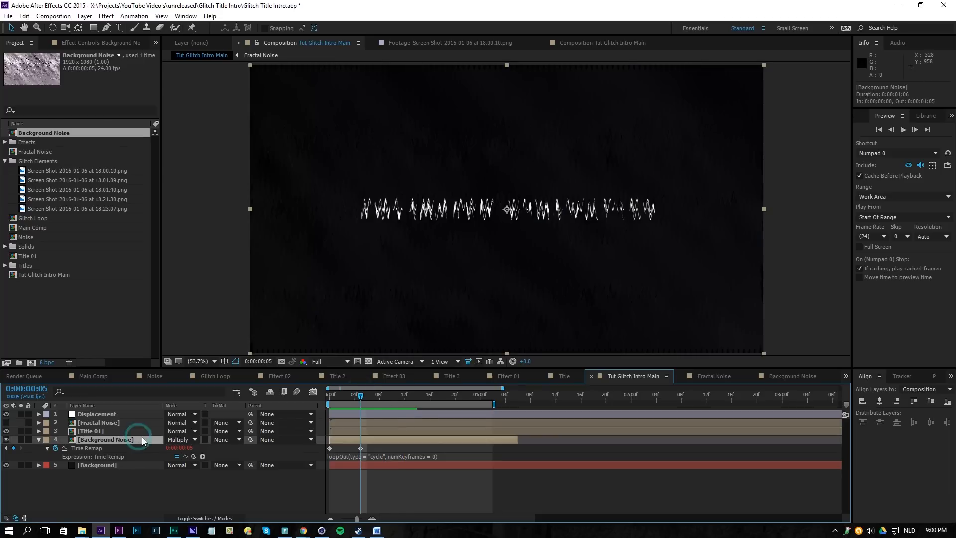
{"action": "key", "text": "t"}
{"action": "left_click_drag", "start_coordinate": [171, 448], "coordinate": [156, 450]}
{"action": "left_click", "coordinate": [170, 449]}
{"action": "type", "text": "35"}
{"action": "left_click", "coordinate": [175, 482]}
{"action": "key", "text": "KP_0"}
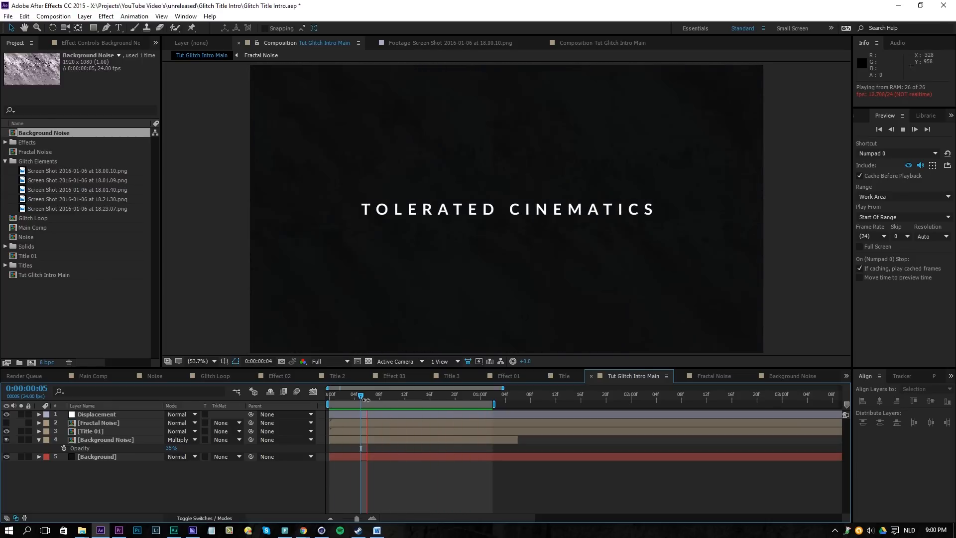
- Return to the first frame and create a comp-size solid named Grain
{"action": "left_click_drag", "start_coordinate": [351, 397], "coordinate": [329, 396]}
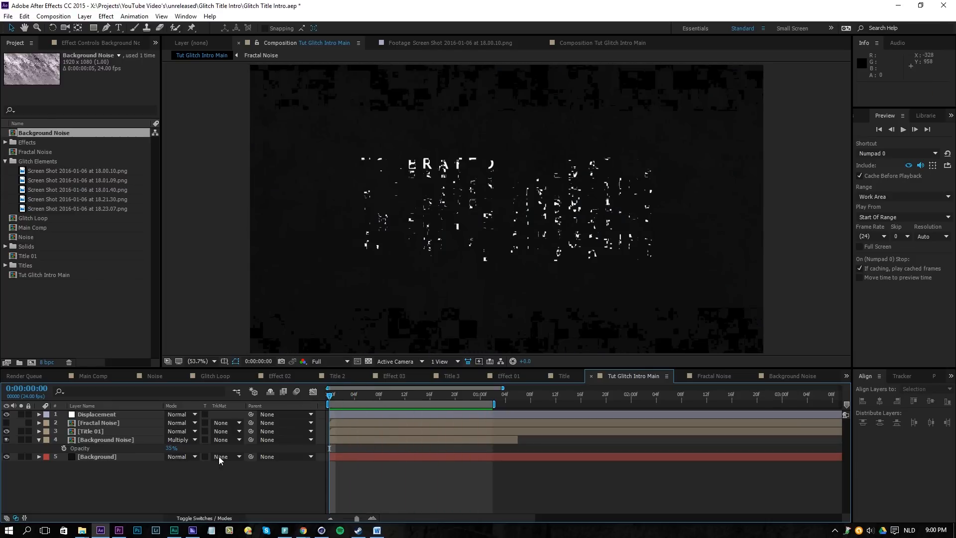
{"action": "right_click", "coordinate": [180, 473]}
{"action": "mouse_move", "coordinate": [200, 377]}
{"action": "left_click", "coordinate": [112, 404]}
{"action": "type", "text": "Grain"}
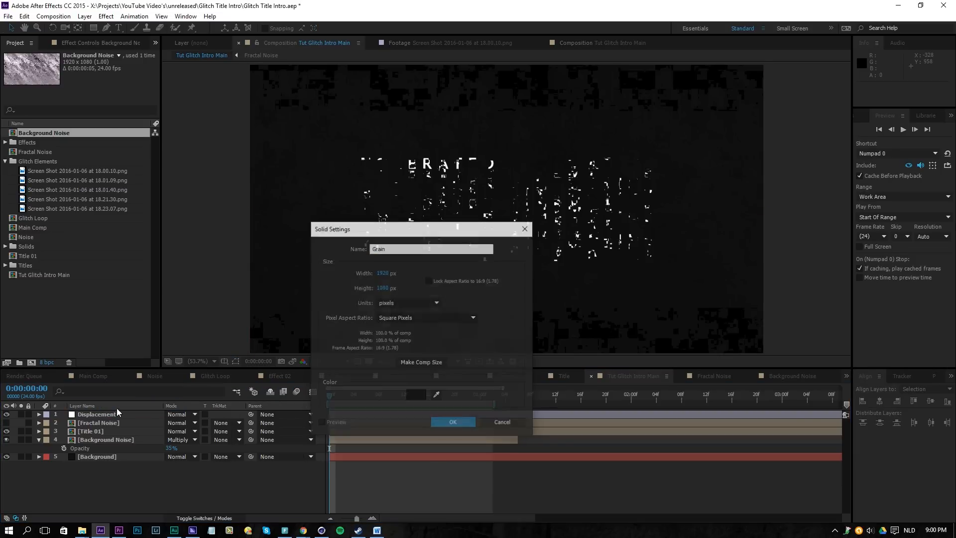
{"action": "key", "text": "Return"}
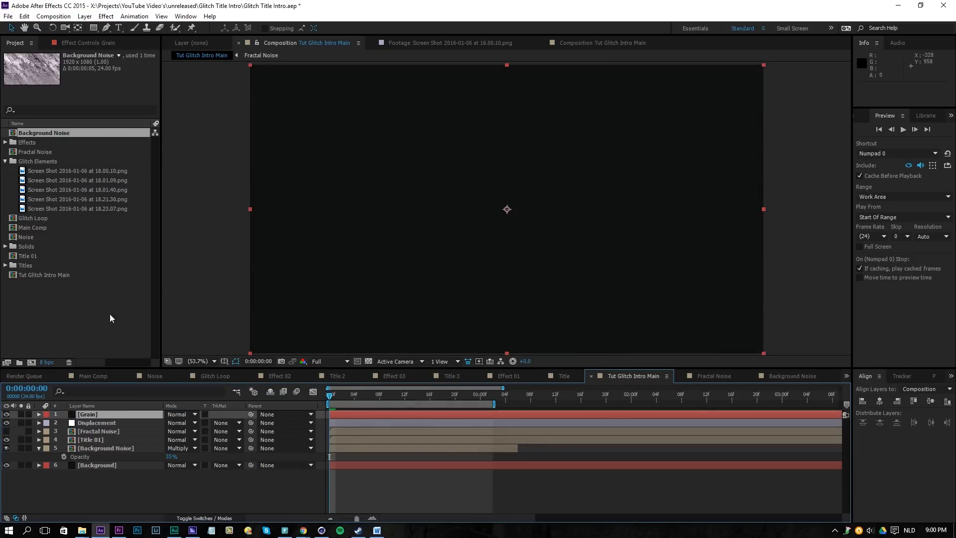
- Apply the Add Grain effect to the Grain solid with Viewing Mode set to Final Output and Intensity 10
{"action": "left_click", "coordinate": [105, 16]}
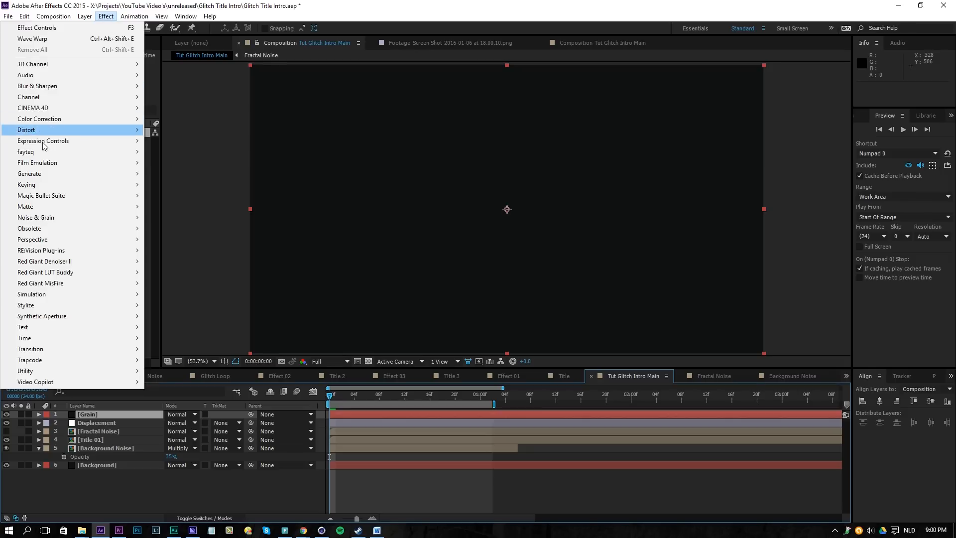
{"action": "mouse_move", "coordinate": [64, 218]}
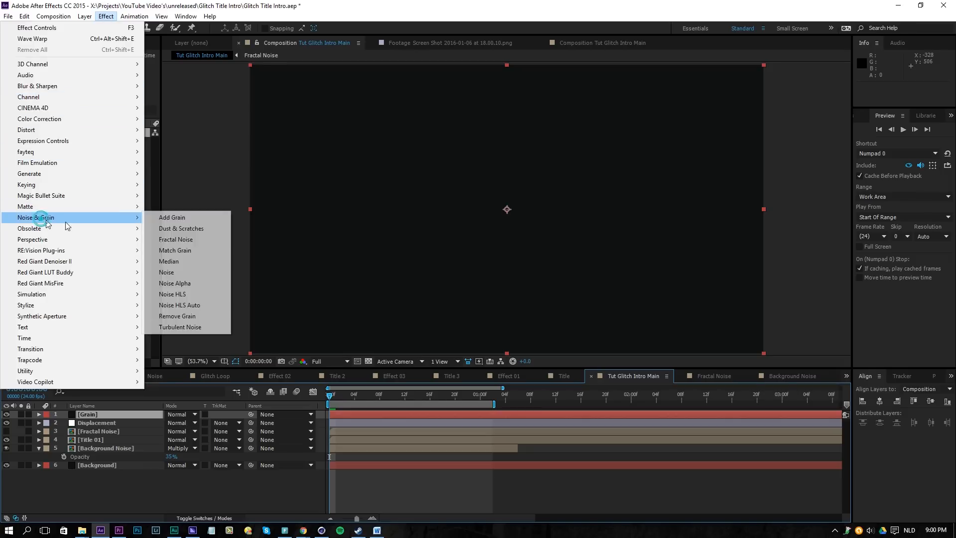
{"action": "left_click", "coordinate": [175, 219]}
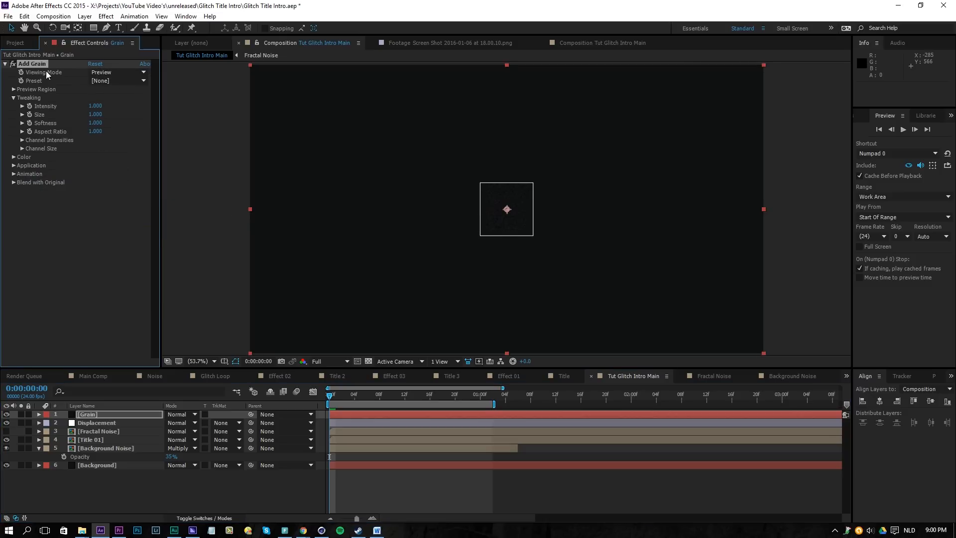
{"action": "left_click", "coordinate": [97, 75]}
{"action": "left_click", "coordinate": [102, 102]}
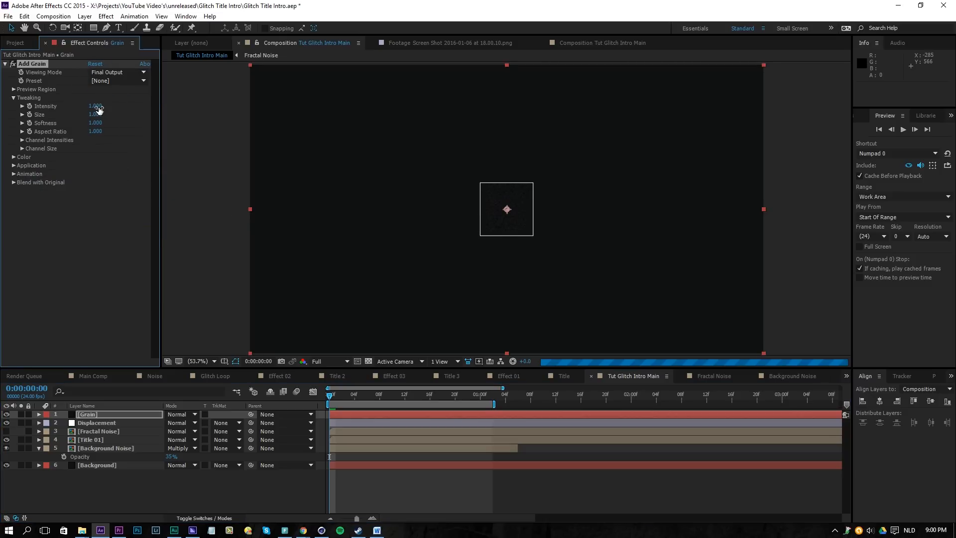
{"action": "type", "text": "10"}
{"action": "key", "text": "Return"}
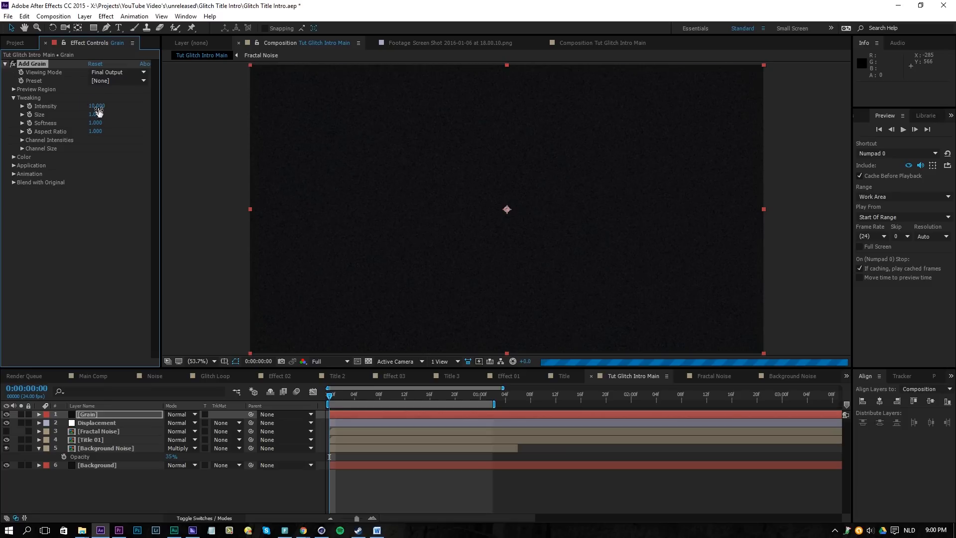
- Mask the Grain layer with a full-width rectangular band about 282 px high, just above the frame's centre
{"action": "left_click", "coordinate": [122, 416]}
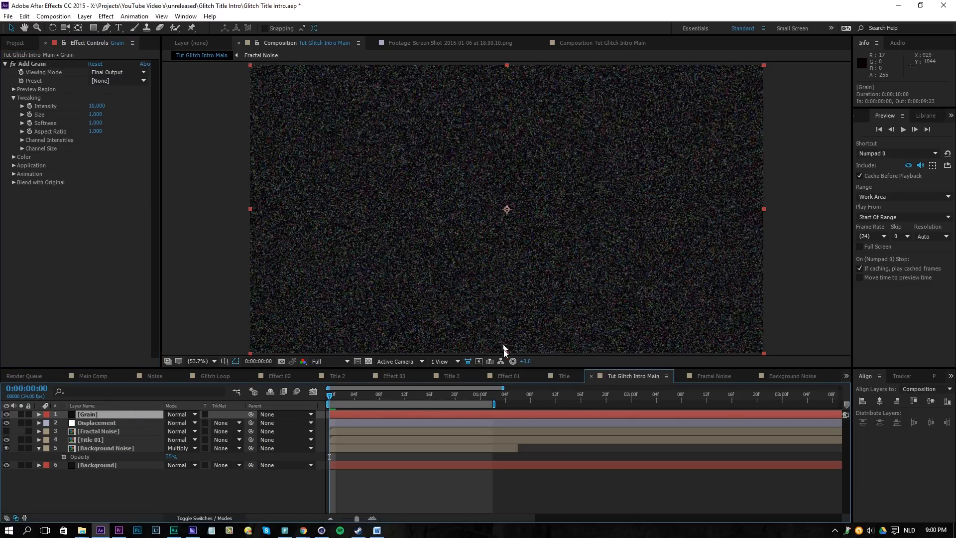
{"action": "mouse_move", "coordinate": [506, 353]}
{"action": "left_mouse_down"}
{"action": "mouse_move", "coordinate": [500, 262]}
{"action": "mouse_move", "coordinate": [498, 357]}
{"action": "left_mouse_up"}
{"action": "left_click", "coordinate": [93, 27]}
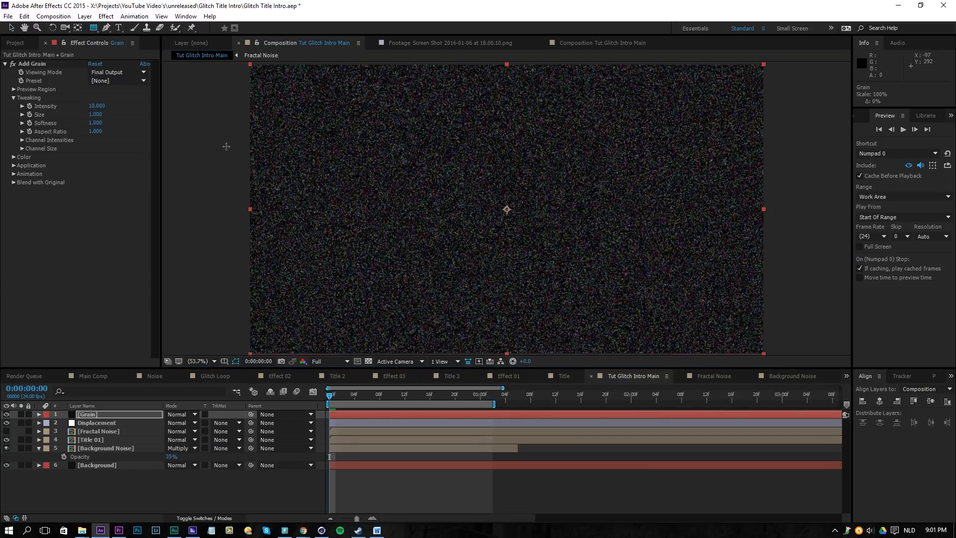
{"action": "left_click_drag", "start_coordinate": [233, 141], "coordinate": [791, 216]}
{"action": "key", "text": "v"}
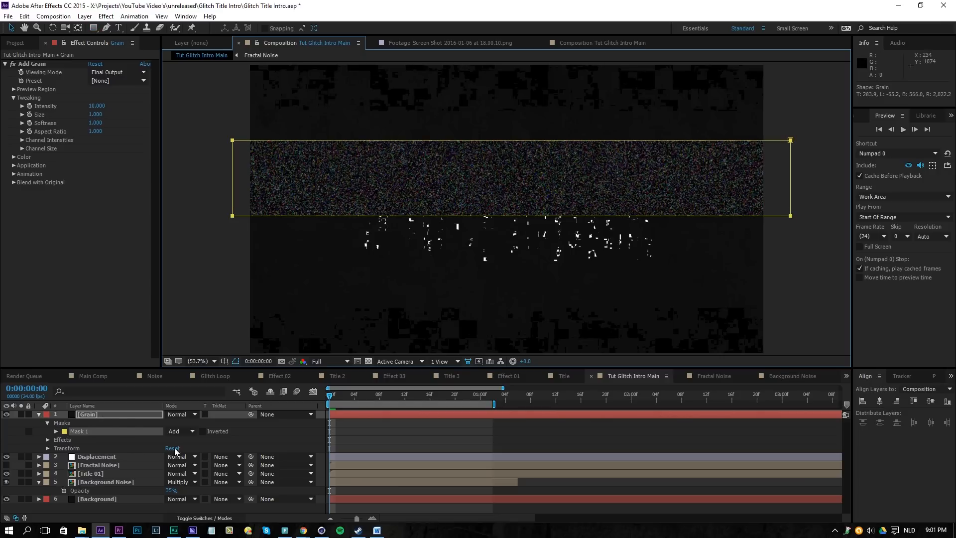
- Move the Displacement layer above the Grain layer so its distortion also affects the grain band
{"action": "left_click", "coordinate": [102, 456]}
{"action": "left_click_drag", "start_coordinate": [102, 457], "coordinate": [96, 416]}
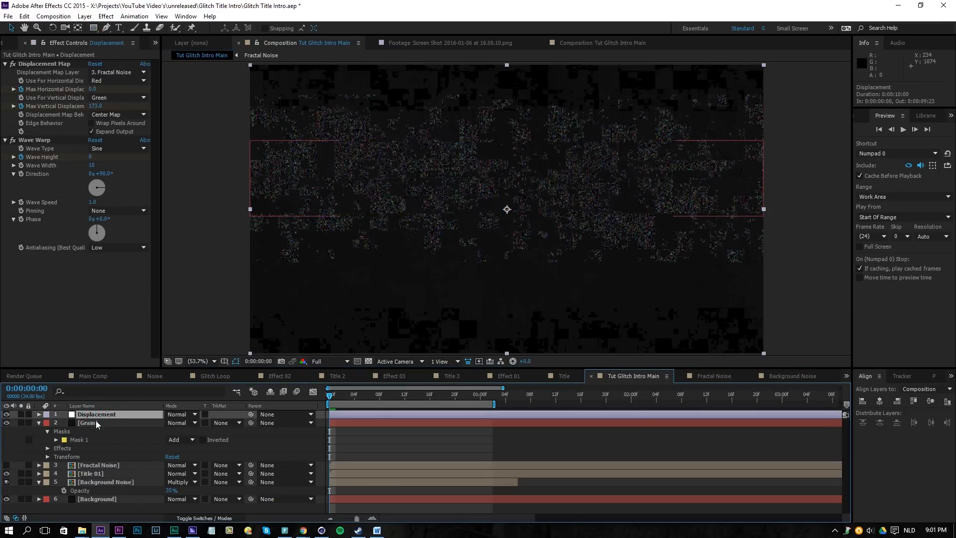
{"action": "left_click", "coordinate": [93, 422]}
{"action": "left_click", "coordinate": [385, 436]}
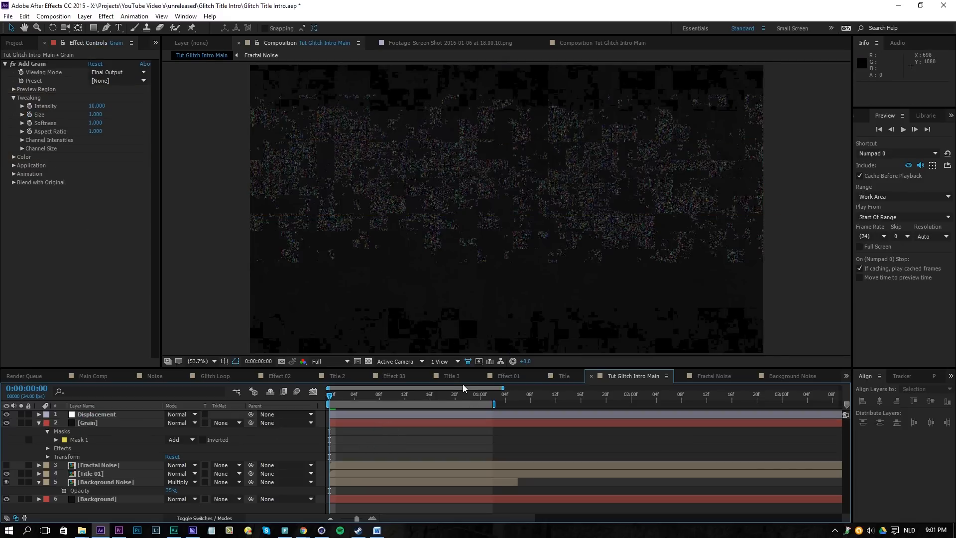
- Split the Grain layer at frame 1 and delete the later part, keeping a one-frame grain clip
{"action": "left_click", "coordinate": [358, 423]}
{"action": "key", "text": "Page_Down"}
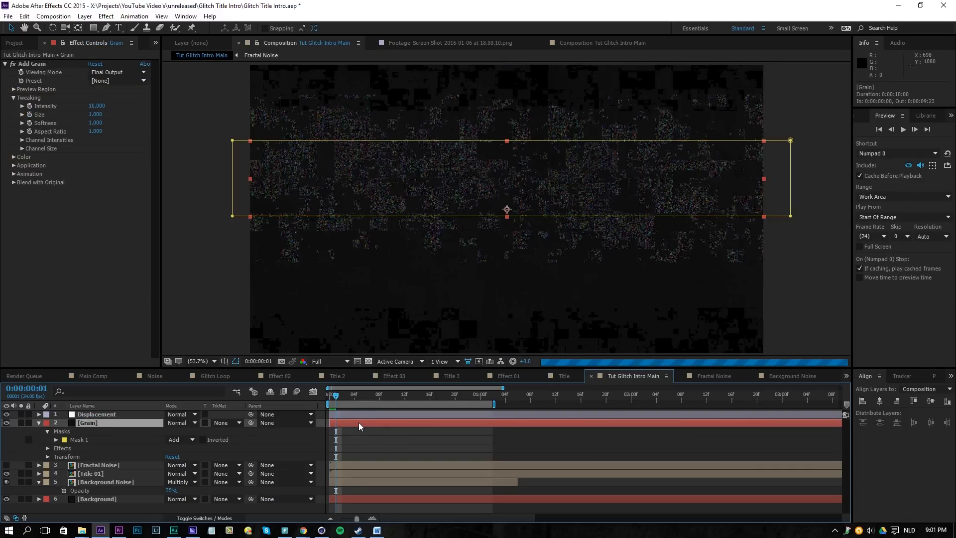
{"action": "key", "text": "ctrl+shift+d"}
{"action": "left_click", "coordinate": [358, 423]}
{"action": "key", "text": "Delete"}
{"action": "left_click", "coordinate": [330, 421]}
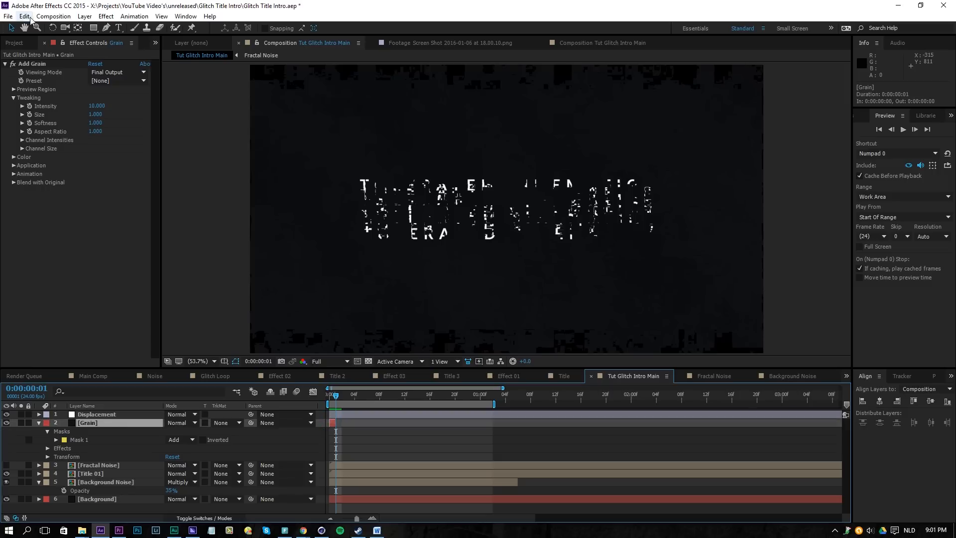
{"action": "left_click", "coordinate": [24, 16]}
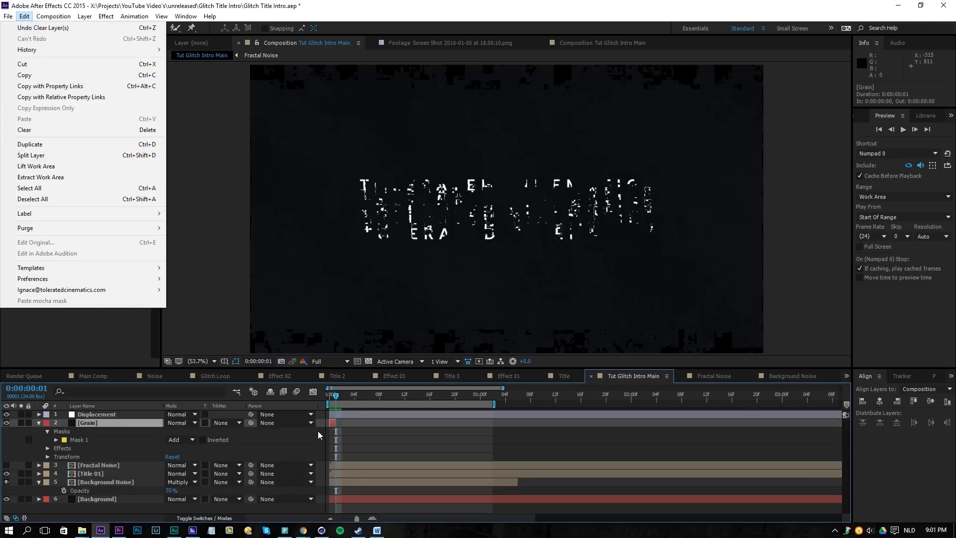
- Duplicate the one-frame Grain clip and place the copy at frame 6
{"action": "left_click", "coordinate": [345, 433]}
{"action": "left_click", "coordinate": [372, 518]}
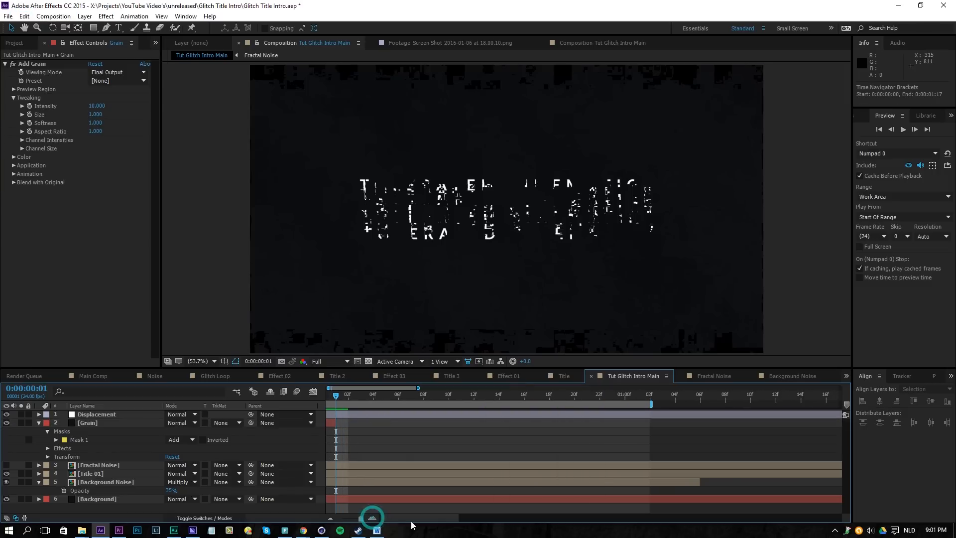
{"action": "left_click", "coordinate": [334, 424]}
{"action": "key", "text": "space"}
{"action": "key", "text": "space"}
{"action": "left_click", "coordinate": [336, 422]}
{"action": "key", "text": "ctrl+d"}
{"action": "left_click_drag", "start_coordinate": [336, 422], "coordinate": [416, 431]}
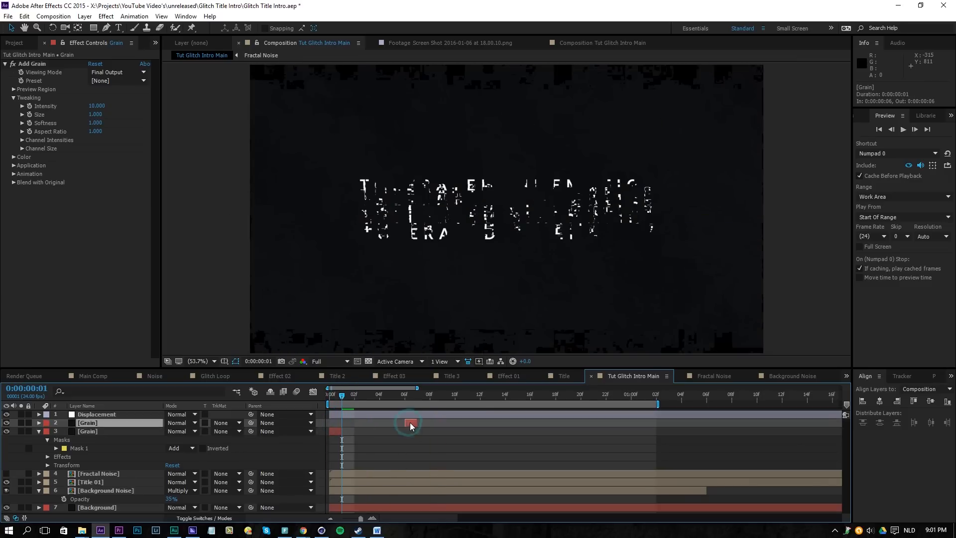
{"action": "key", "text": "ctrl+d"}
{"action": "key", "text": "ctrl+z"}
- Move the mask of the frame-6 Grain copy down about 226 px and reduce its height to about 58%
{"action": "left_click", "coordinate": [409, 401]}
{"action": "left_click", "coordinate": [409, 394]}
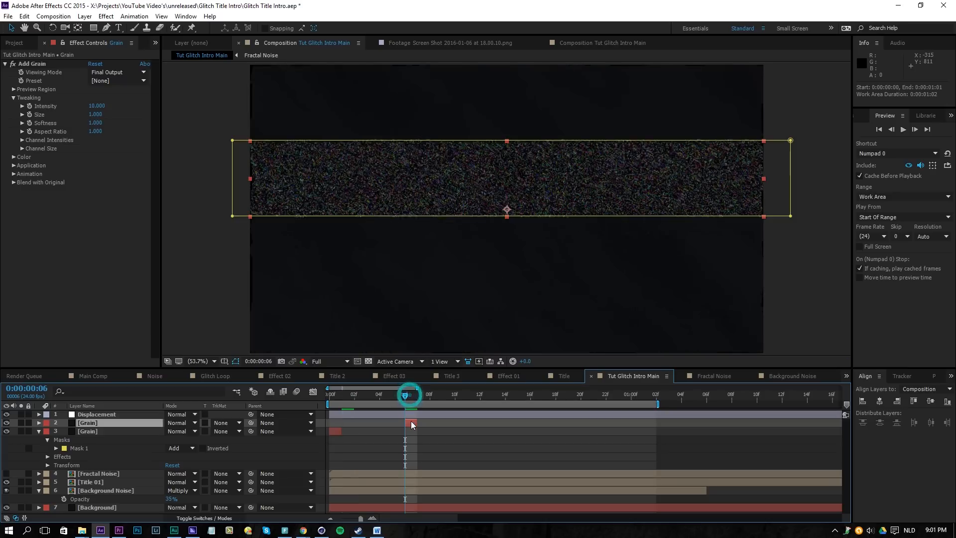
{"action": "double_click", "coordinate": [791, 142]}
{"action": "left_click_drag", "start_coordinate": [766, 167], "coordinate": [762, 228]}
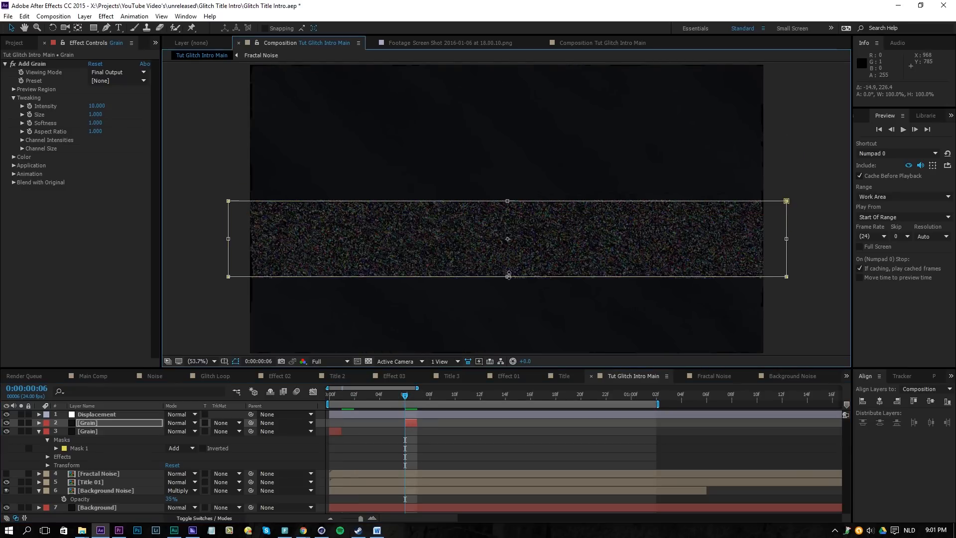
{"action": "left_click_drag", "start_coordinate": [506, 282], "coordinate": [506, 251]}
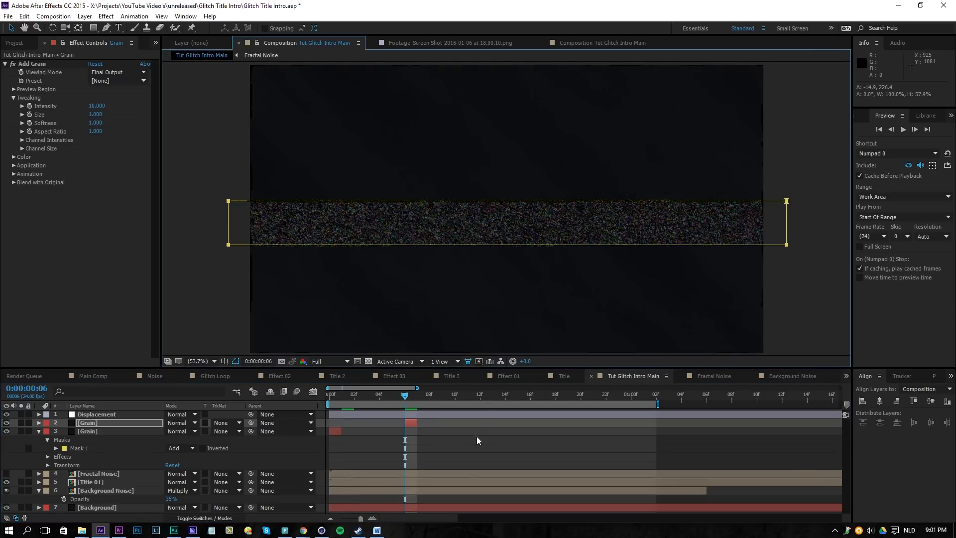
{"action": "key", "text": "KP_0"}
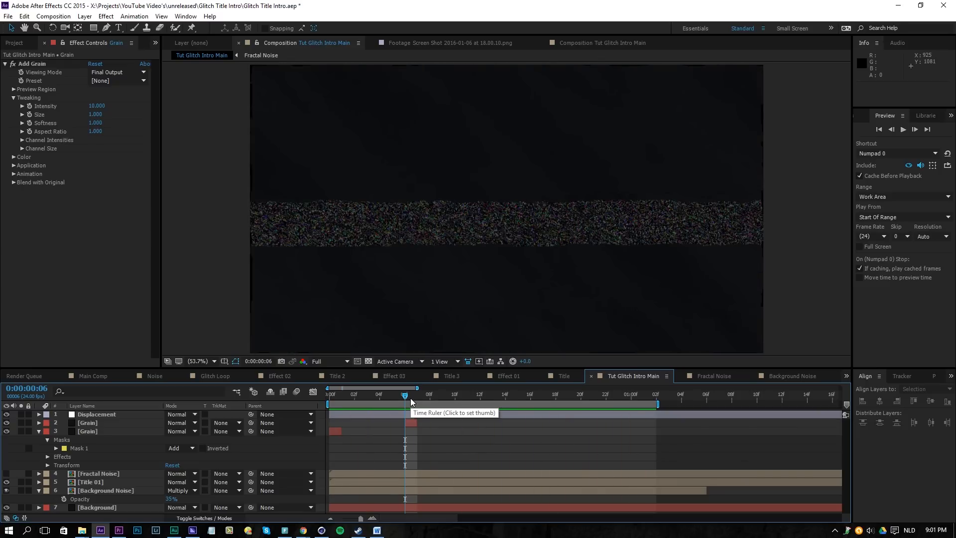
- Duplicate the frame-6 Grain clip and shift the copy one frame later, to frame 7
{"action": "left_click", "coordinate": [433, 396]}
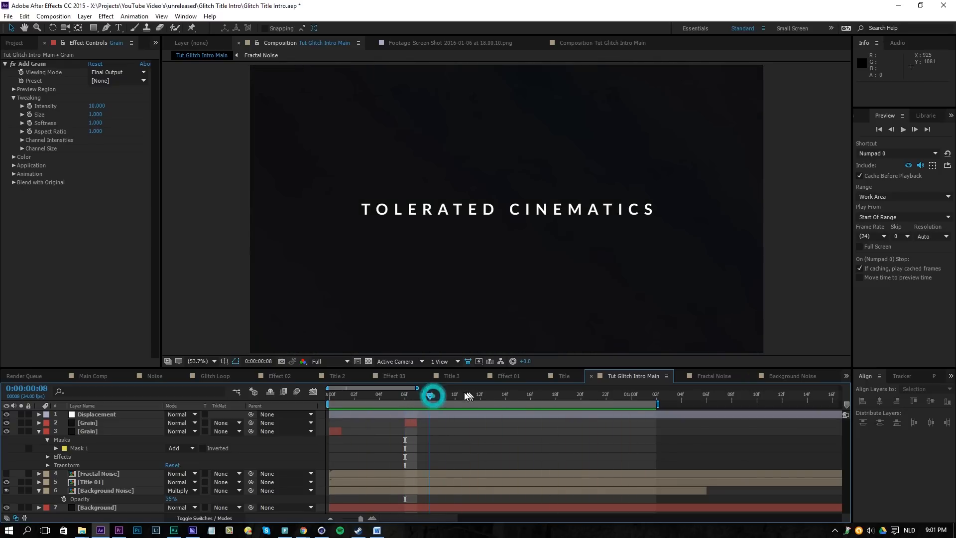
{"action": "left_click", "coordinate": [442, 394]}
{"action": "left_click", "coordinate": [414, 423]}
{"action": "key", "text": "ctrl+d"}
{"action": "key", "text": "alt+Page_Down"}
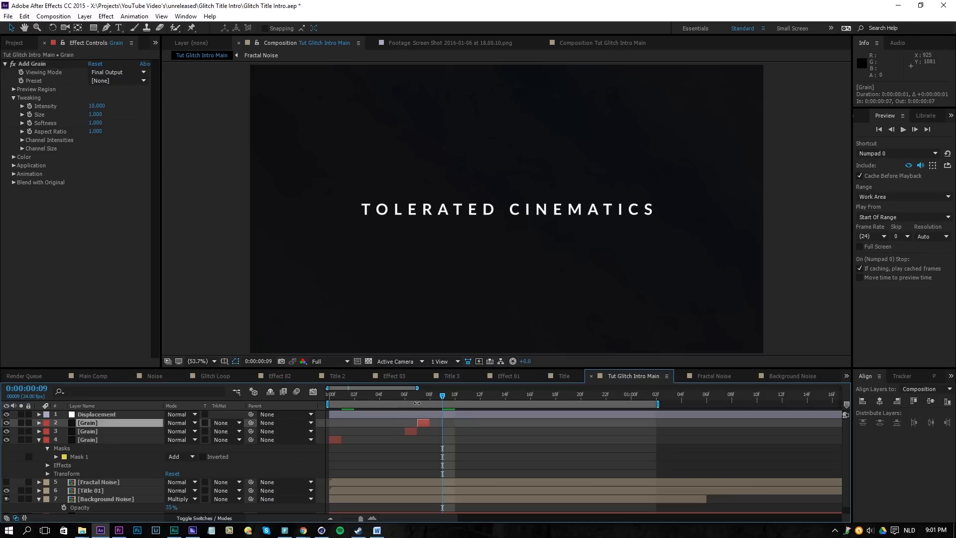
- Make the mask of the frame-7 Grain copy slightly shorter and move it up about 234 px, above the title
{"action": "left_click_drag", "start_coordinate": [410, 393], "coordinate": [416, 396]}
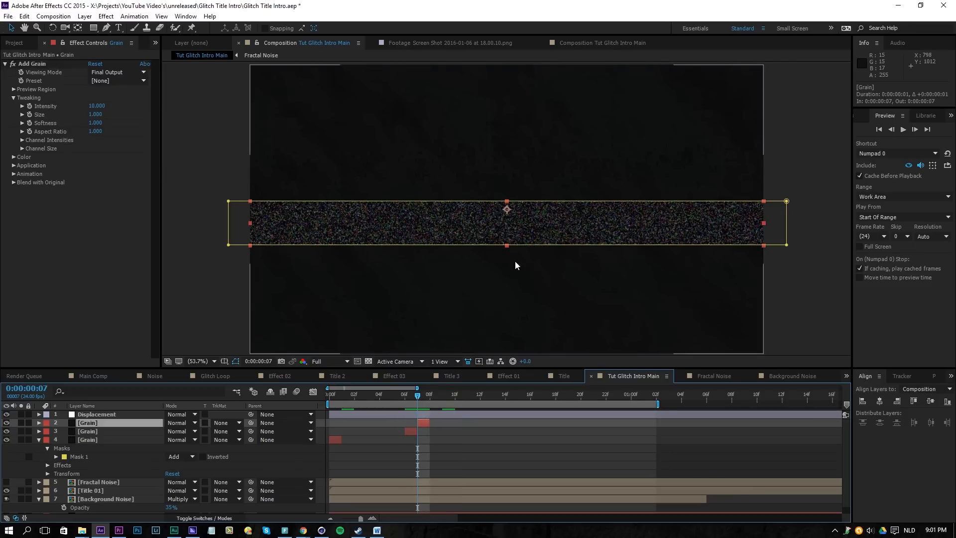
{"action": "double_click", "coordinate": [787, 245]}
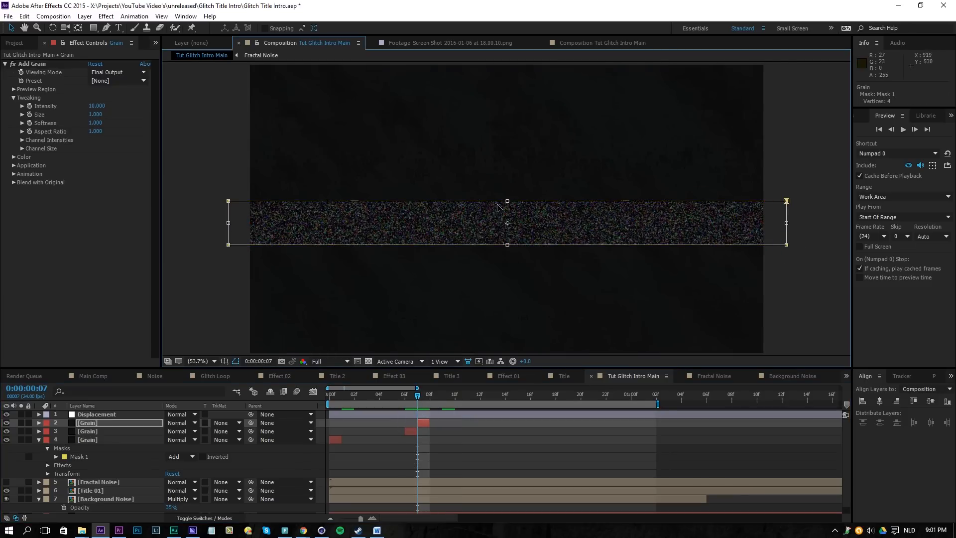
{"action": "left_click_drag", "start_coordinate": [549, 230], "coordinate": [553, 168]}
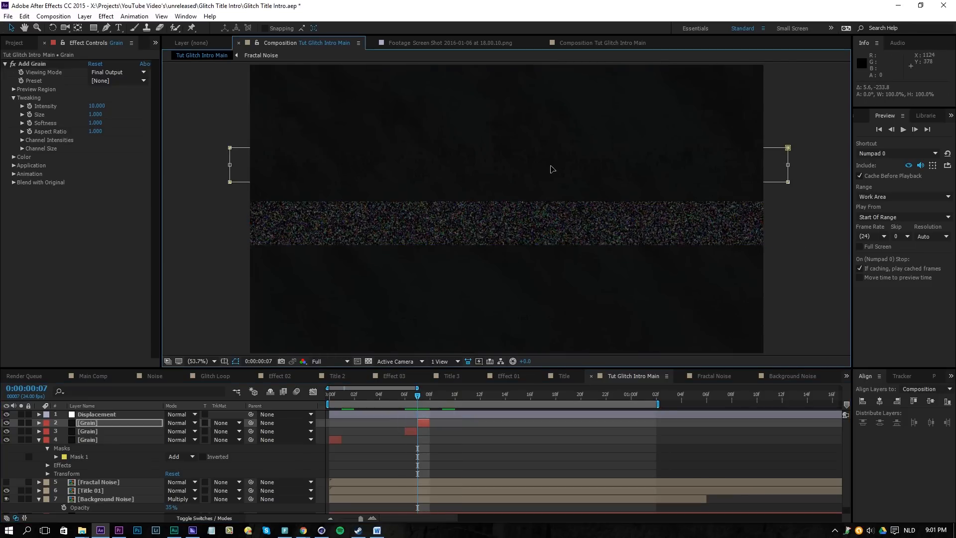
{"action": "key", "text": "Return"}
{"action": "left_click", "coordinate": [446, 458]}
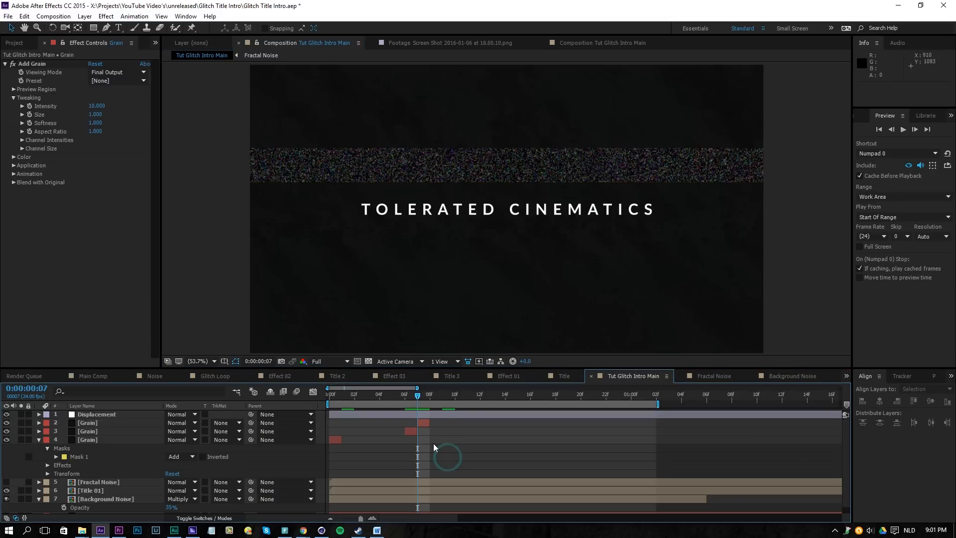
- Keyframe the Displacement layer's Max Vertical Displacement at 30 on frame 7 and 0 on frame 8, and preview the glitch
{"action": "key", "text": "Page_Up"}
{"action": "left_click", "coordinate": [421, 413]}
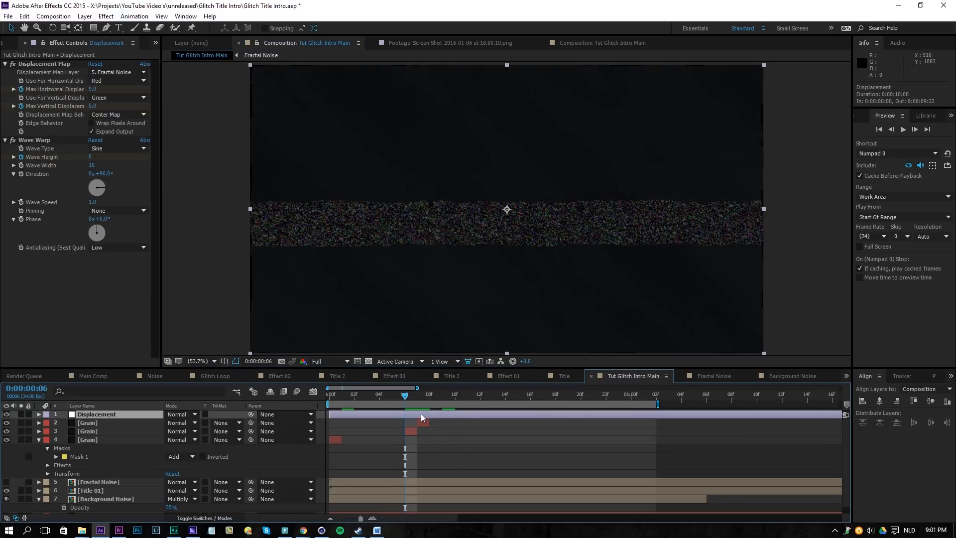
{"action": "key", "text": "u"}
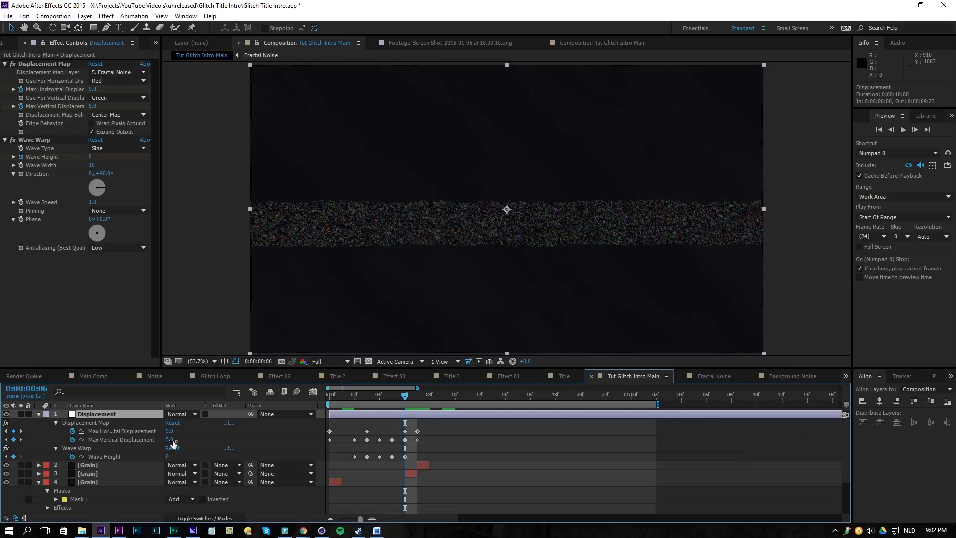
{"action": "mouse_move", "coordinate": [172, 436]}
{"action": "left_mouse_down"}
{"action": "mouse_move", "coordinate": [183, 429]}
{"action": "mouse_move", "coordinate": [172, 441]}
{"action": "mouse_move", "coordinate": [185, 447]}
{"action": "left_mouse_up"}
{"action": "key", "text": "Page_Down"}
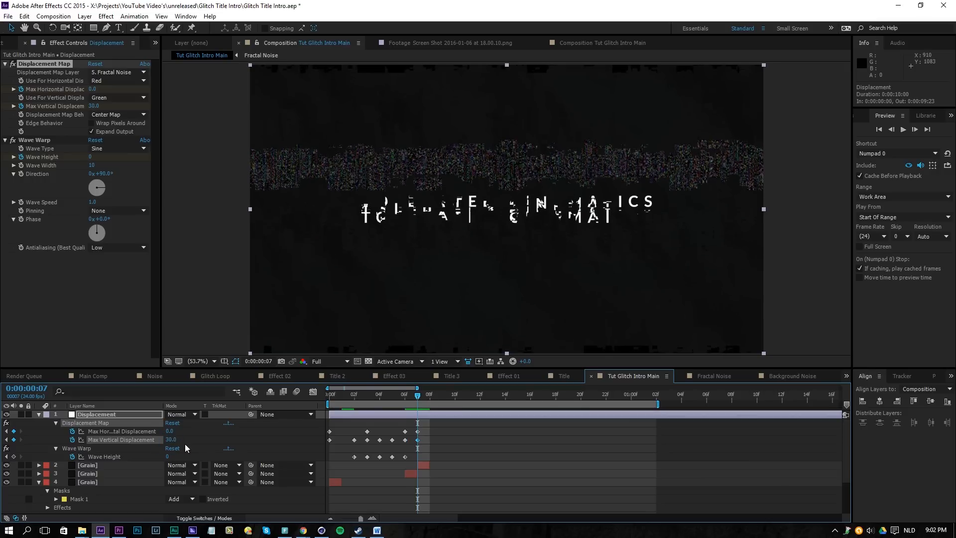
{"action": "key", "text": "Page_Down"}
{"action": "left_click", "coordinate": [170, 440]}
{"action": "type", "text": "0"}
{"action": "key", "text": "Return"}
{"action": "left_click", "coordinate": [480, 465]}
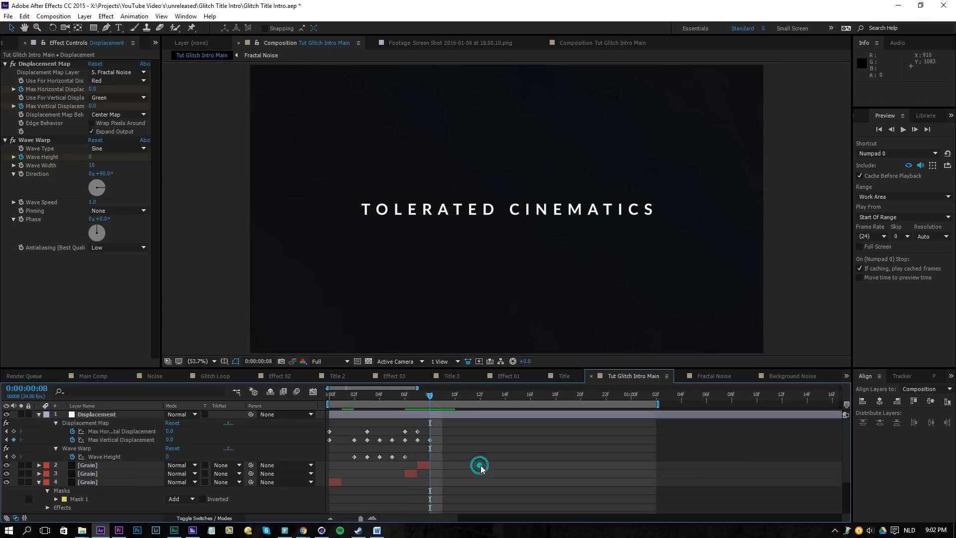
{"action": "key", "text": "KP_0"}
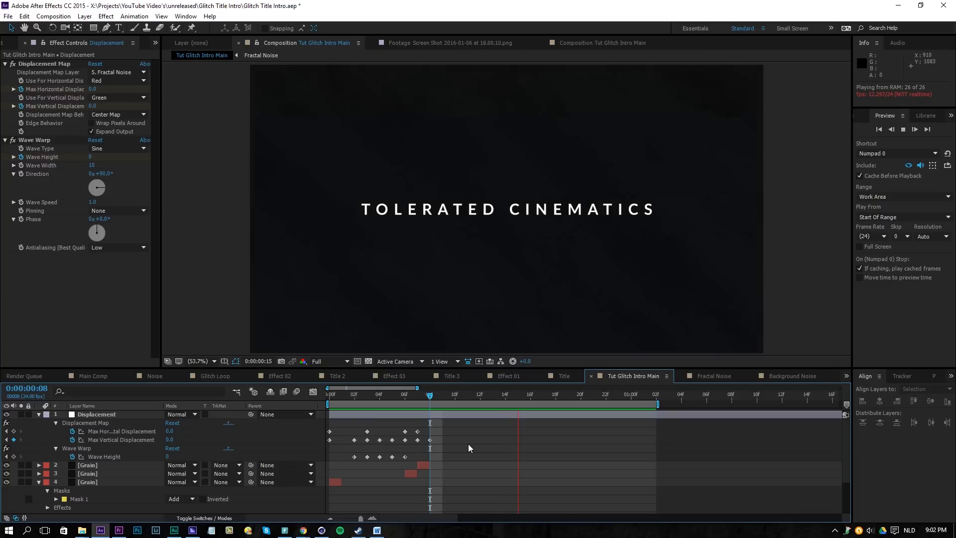
- Set the Displacement layer's Wave Height keyframe at frame 5 to 10
{"action": "left_click_drag", "start_coordinate": [416, 395], "coordinate": [388, 401]}
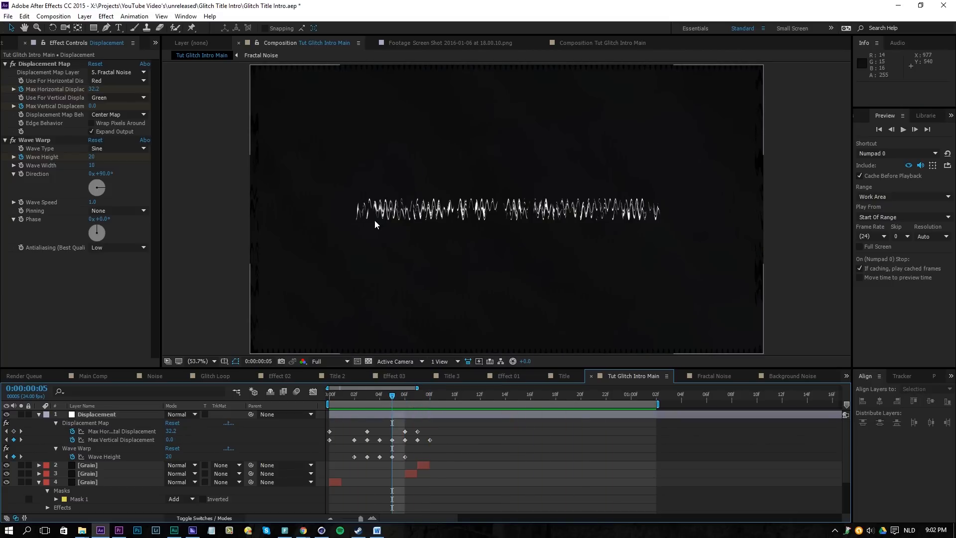
{"action": "key", "text": "Page_Up"}
{"action": "key", "text": "Page_Up"}
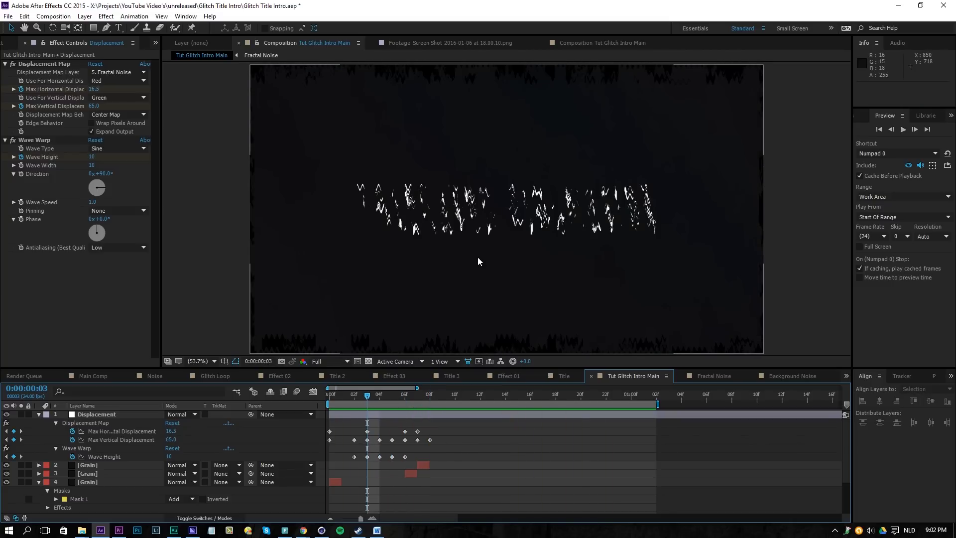
{"action": "key", "text": "Page_Down"}
{"action": "key", "text": "Page_Down"}
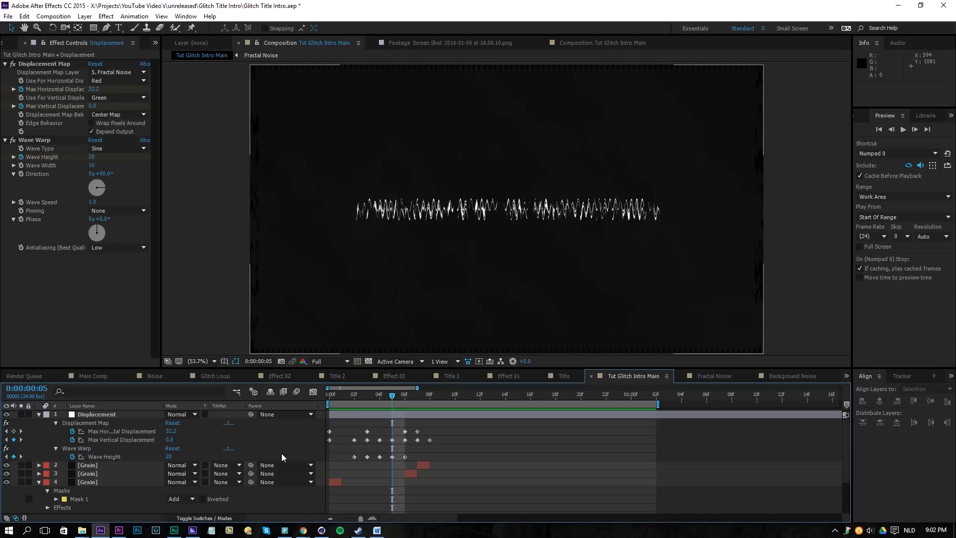
{"action": "left_click", "coordinate": [170, 456]}
{"action": "type", "text": "10"}
{"action": "key", "text": "Return"}
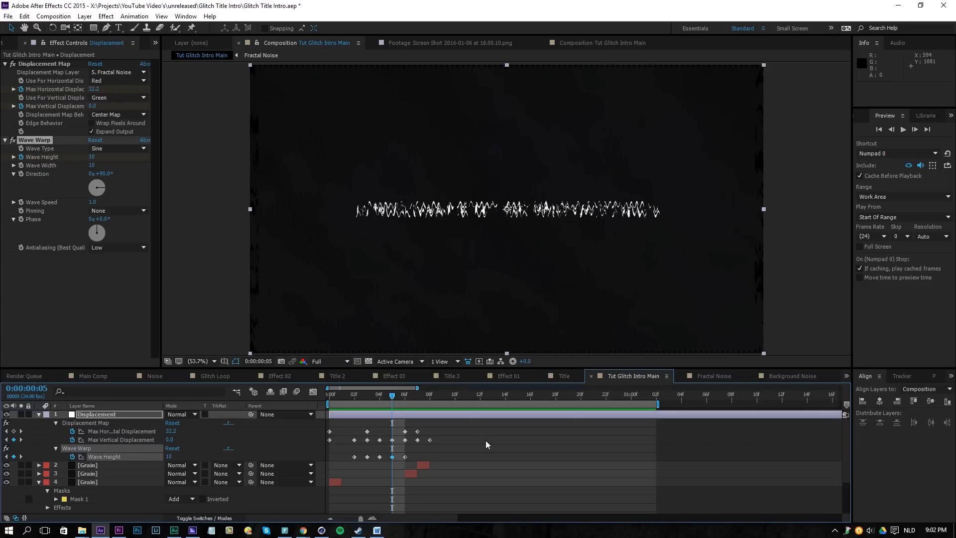
- Set the Wave Warp effect's Wave Width to 5 and preview the animation
{"action": "left_click", "coordinate": [91, 165]}
{"action": "type", "text": "5"}
{"action": "key", "text": "Return"}
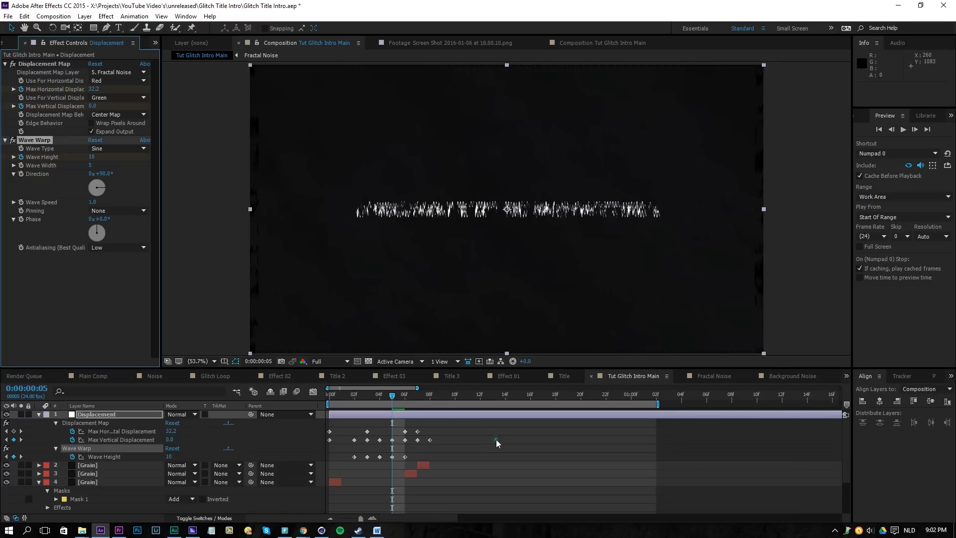
{"action": "left_click", "coordinate": [496, 439]}
{"action": "key", "text": "KP_0"}
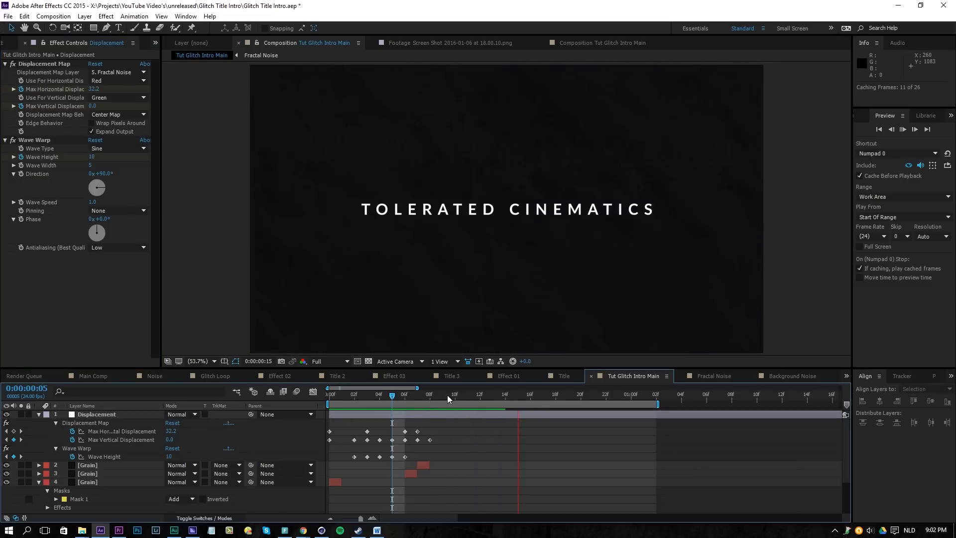
- Find the Roughen Edges effect and apply it to the Title 01 layer
{"action": "left_click", "coordinate": [454, 395]}
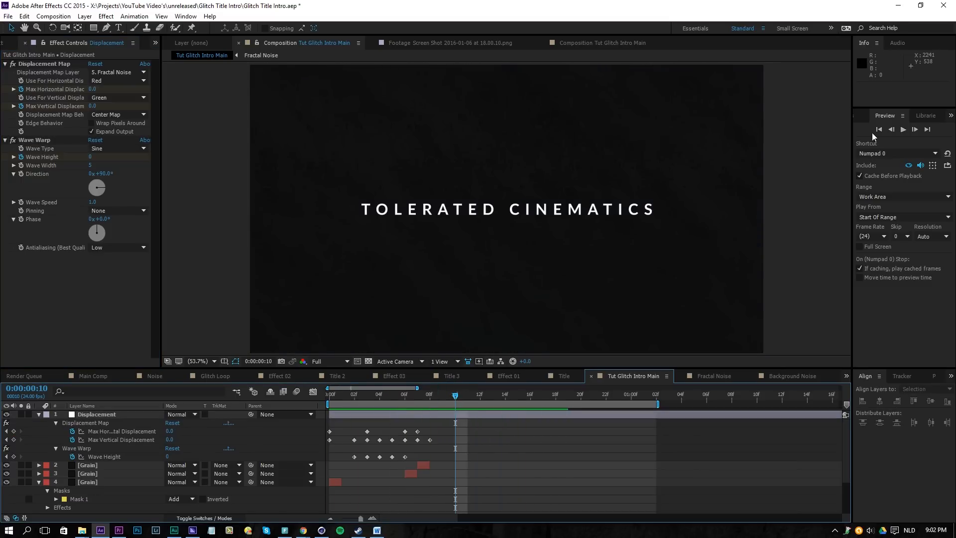
{"action": "left_click", "coordinate": [858, 117]}
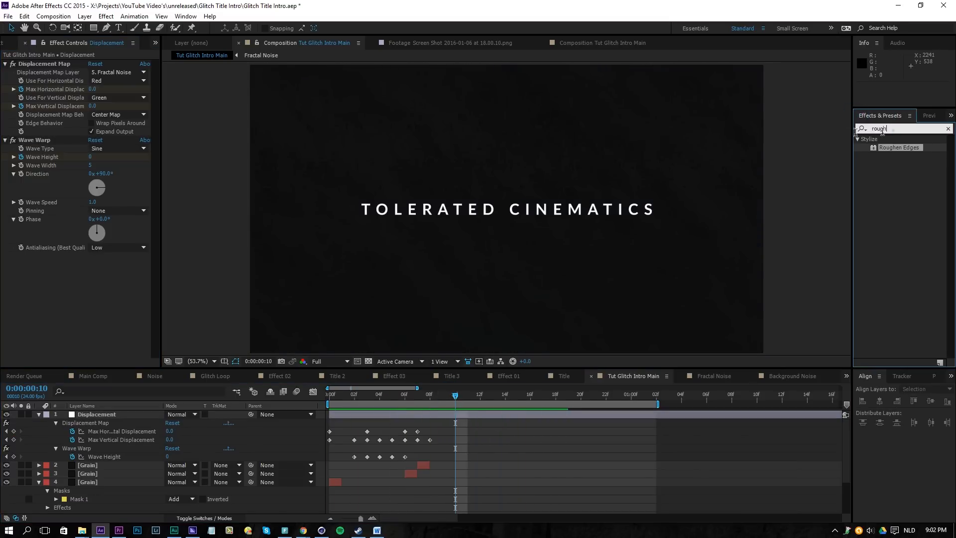
{"action": "type", "text": "roug"}
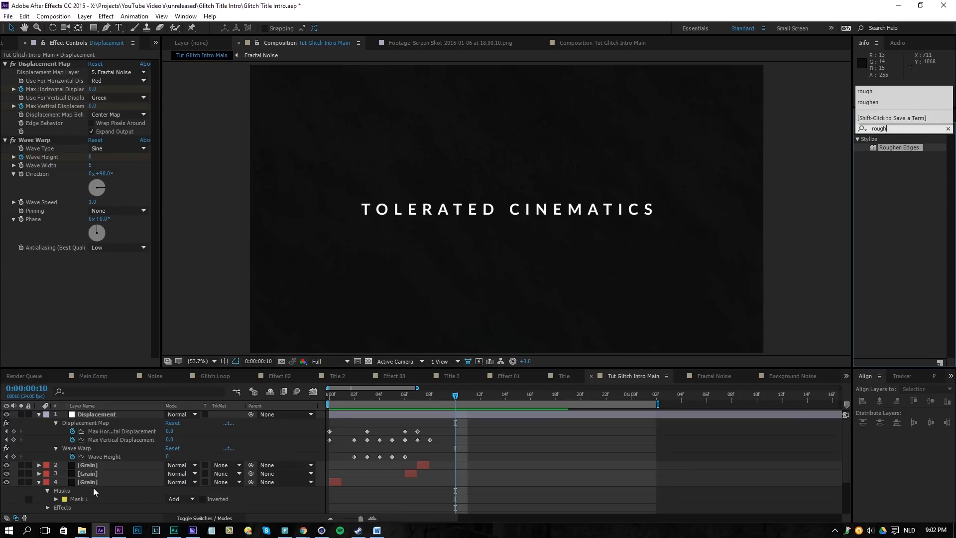
{"action": "scroll", "coordinate": [94, 488], "scroll_direction": "down", "scroll_amount": 3}
{"action": "left_click_drag", "start_coordinate": [881, 152], "coordinate": [585, 486]}
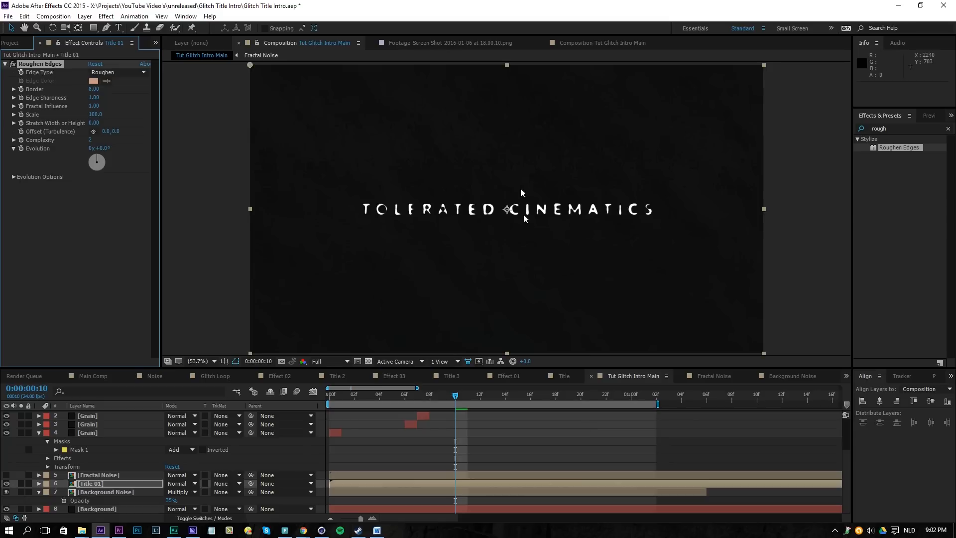
- Set Title 01's Roughen Edges to Border 2.20, Edge Sharpness 0.00 and Complexity 10, and preview the title
{"action": "key", "text": "slash"}
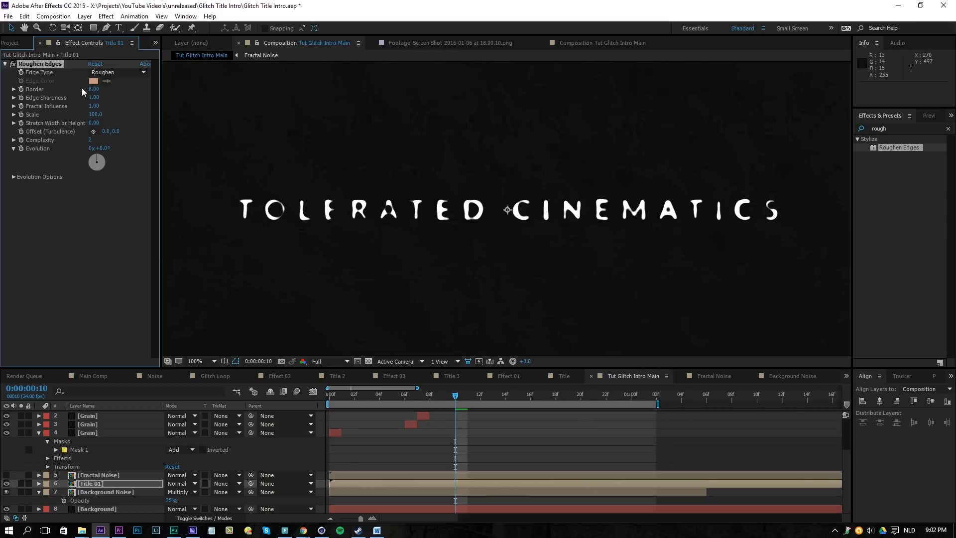
{"action": "left_click_drag", "start_coordinate": [91, 90], "coordinate": [51, 109]}
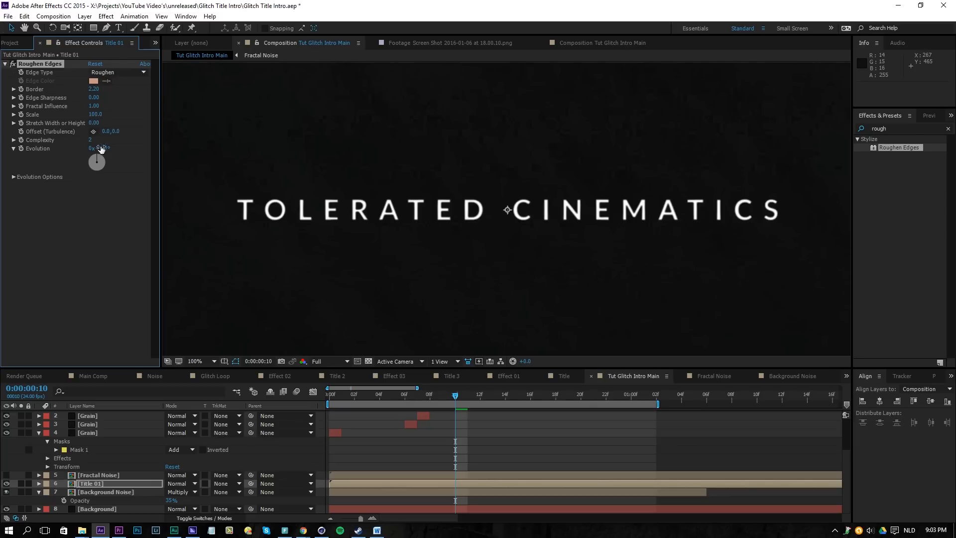
{"action": "left_click_drag", "start_coordinate": [91, 140], "coordinate": [136, 138]}
{"action": "left_click", "coordinate": [518, 432]}
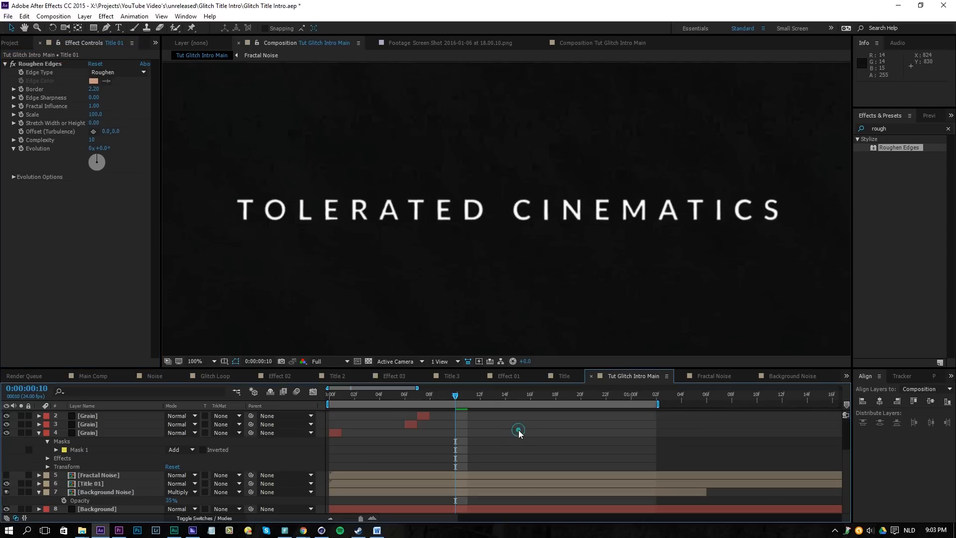
{"action": "key", "text": "space"}
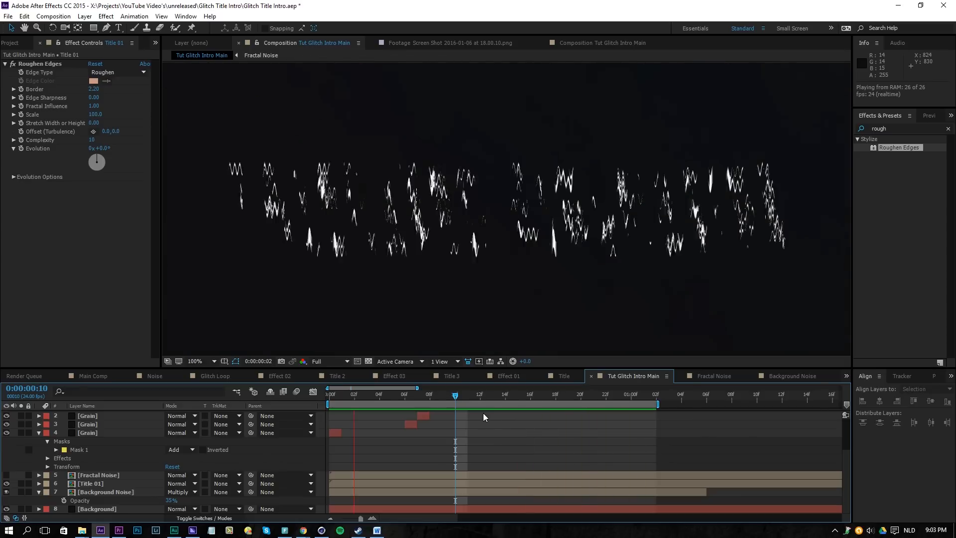
- Set the Title 01 layer's opacity to 95% and preview the intro at 100% magnification
{"action": "left_click", "coordinate": [199, 362]}
{"action": "left_click", "coordinate": [229, 194]}
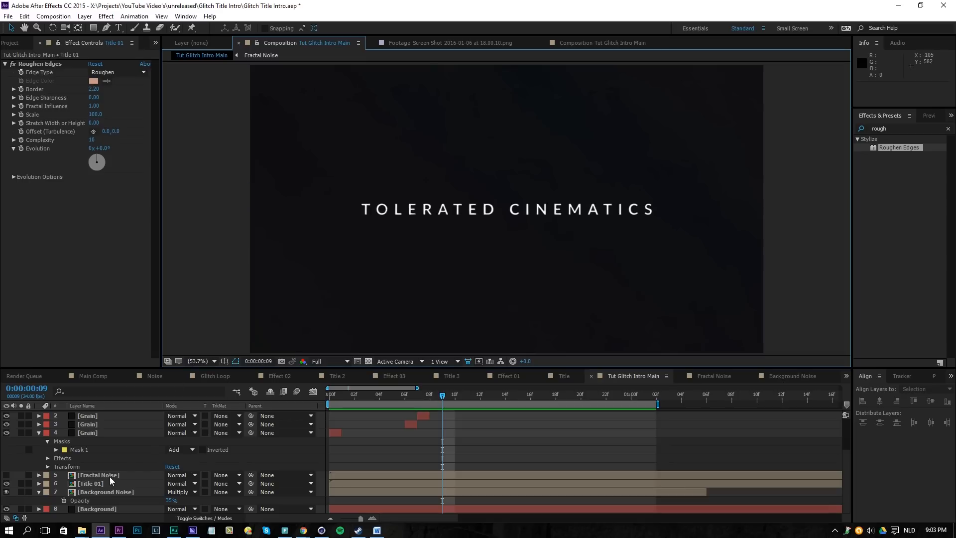
{"action": "left_click", "coordinate": [104, 483]}
{"action": "key", "text": "t"}
{"action": "left_click", "coordinate": [171, 491]}
{"action": "type", "text": "95"}
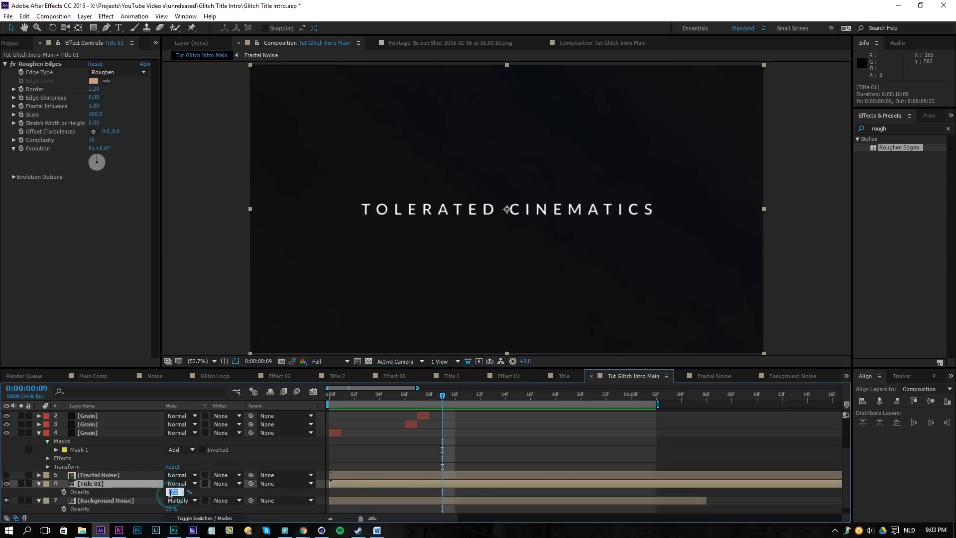
{"action": "key", "text": "Return"}
{"action": "left_click", "coordinate": [449, 428]}
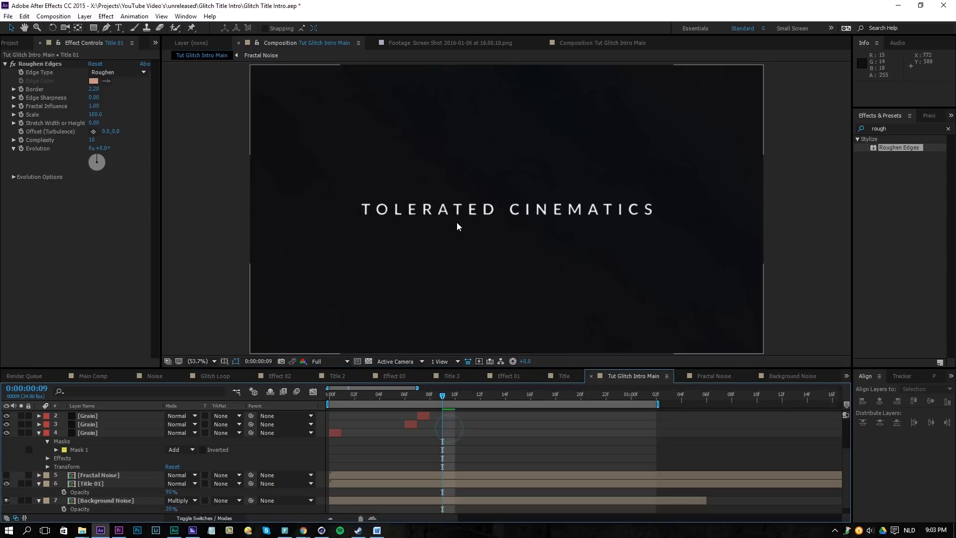
{"action": "key", "text": "/"}
{"action": "key", "text": "space"}
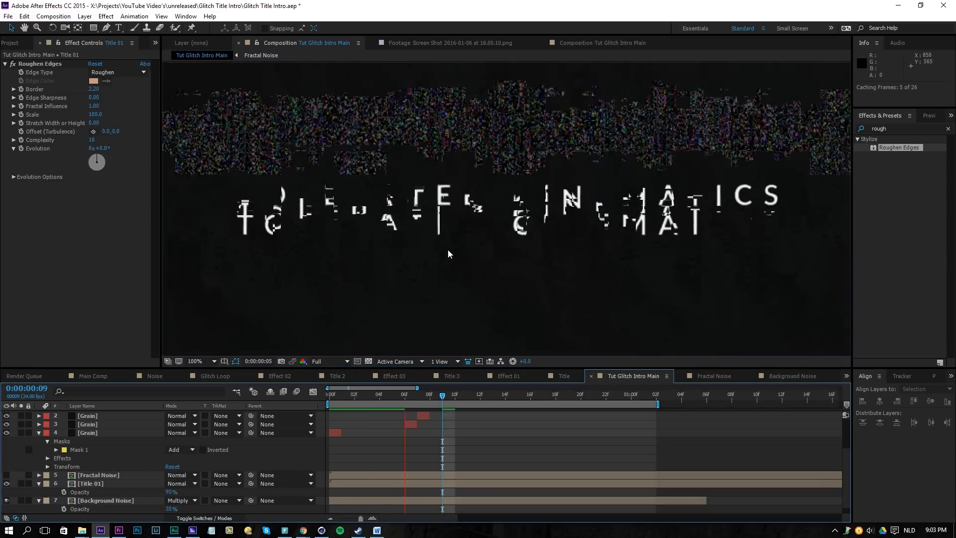
- Create a pure red (FF0000) solid layer at the composition's size, named Red Line
{"action": "key", "text": "space"}
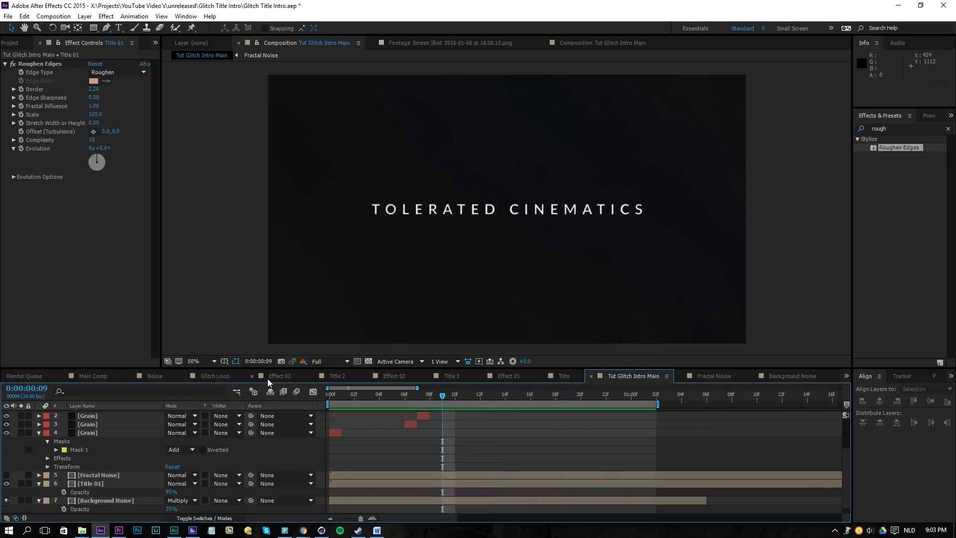
{"action": "left_click_drag", "start_coordinate": [354, 394], "coordinate": [289, 397]}
{"action": "left_click", "coordinate": [84, 16]}
{"action": "mouse_move", "coordinate": [86, 23]}
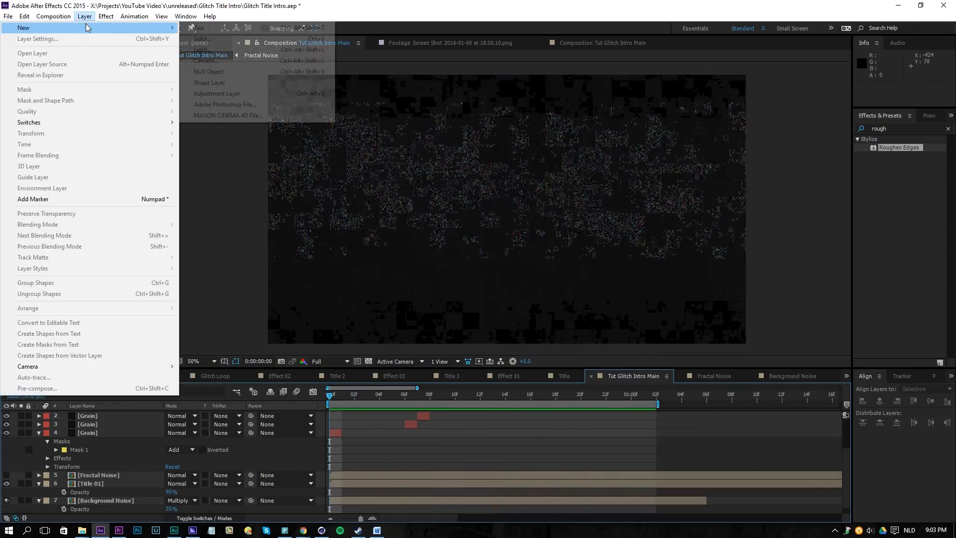
{"action": "left_click", "coordinate": [238, 38]}
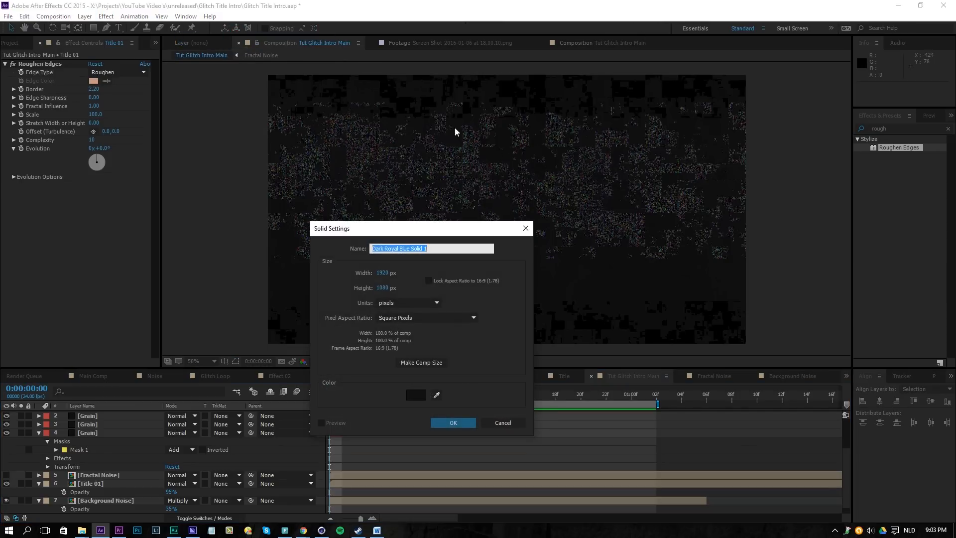
{"action": "left_click", "coordinate": [419, 399]}
{"action": "left_click_drag", "start_coordinate": [850, 220], "coordinate": [844, 190]}
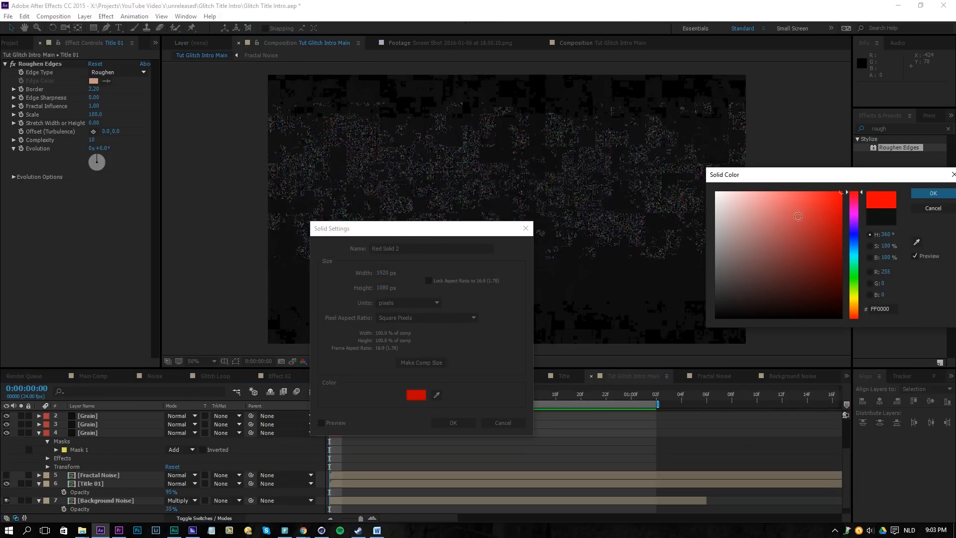
{"action": "left_click", "coordinate": [933, 194]}
{"action": "left_click", "coordinate": [395, 249]}
{"action": "type", "text": "Red Line"}
{"action": "key", "text": "Return"}
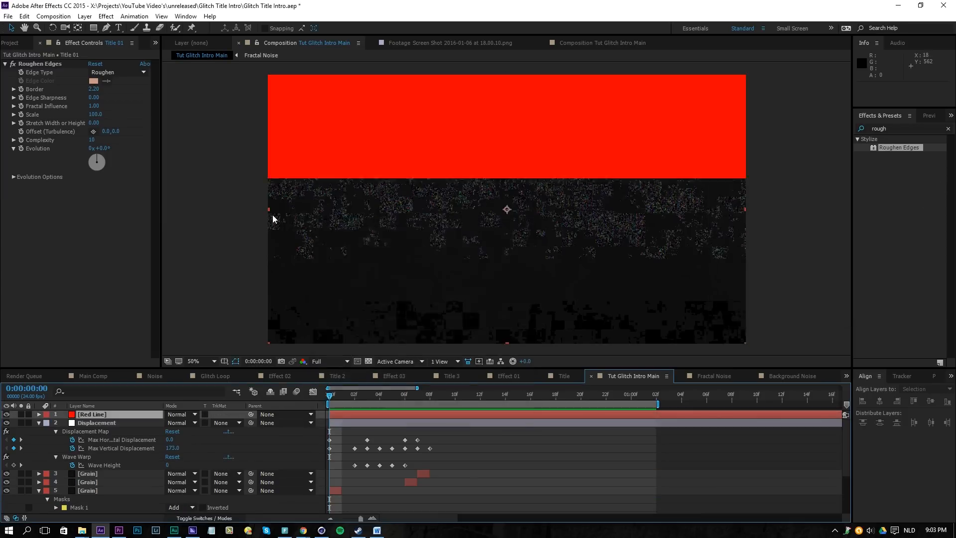
- Squash the Red Line solid vertically into a thin horizontal line and trim the layer to its first frame only
{"action": "left_click_drag", "start_coordinate": [506, 342], "coordinate": [507, 209]}
{"action": "left_click", "coordinate": [418, 440]}
{"action": "key", "text": "Page_Down"}
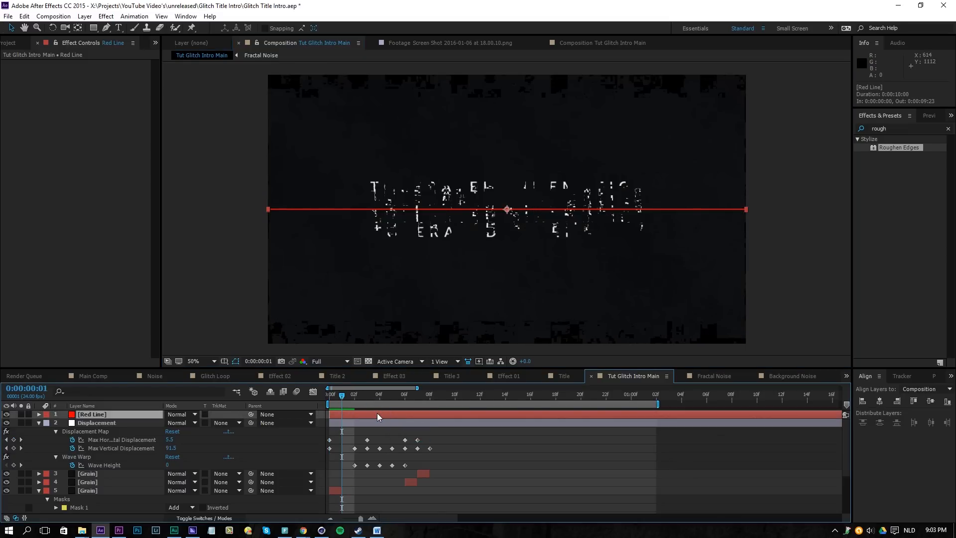
{"action": "key", "text": "ctrl+shift+d"}
{"action": "left_click", "coordinate": [377, 414]}
{"action": "key", "text": "Delete"}
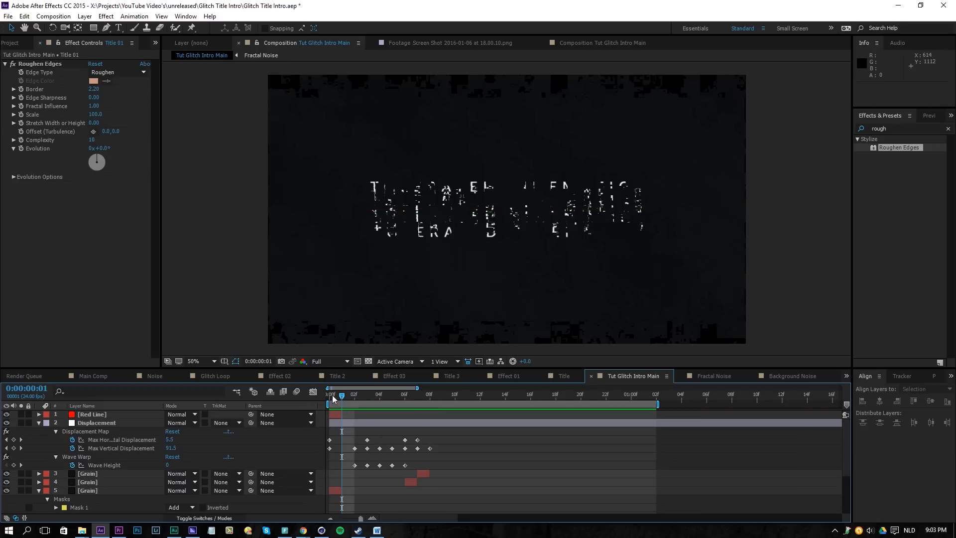
- Move the one-frame Red Line layer up to position 960, 320
{"action": "left_click", "coordinate": [333, 395]}
{"action": "left_click", "coordinate": [332, 413]}
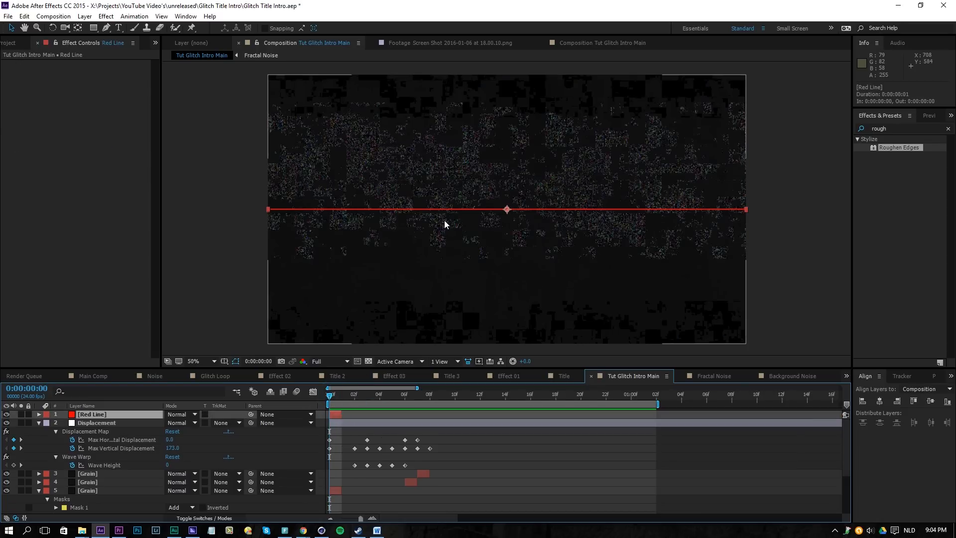
{"action": "key", "text": "shift+Up"}
{"action": "key", "text": "shift+Up"}
{"action": "key", "text": "shift+Up"}
{"action": "key", "text": "shift+Up"}
{"action": "key", "text": "shift+Up"}
{"action": "key", "text": "shift+Up"}
{"action": "key", "text": "shift+Up"}
{"action": "key", "text": "shift+Up"}
{"action": "key", "text": "shift+Up"}
{"action": "key", "text": "shift+Up"}
{"action": "key", "text": "shift+Up"}
{"action": "key", "text": "shift+Up"}
{"action": "key", "text": "shift+Up"}
{"action": "key", "text": "shift+Up"}
{"action": "key", "text": "shift+Up"}
{"action": "key", "text": "shift+Up"}
{"action": "key", "text": "shift+Up"}
{"action": "key", "text": "shift+Up"}
{"action": "key", "text": "shift+Up"}
{"action": "key", "text": "shift+Up"}
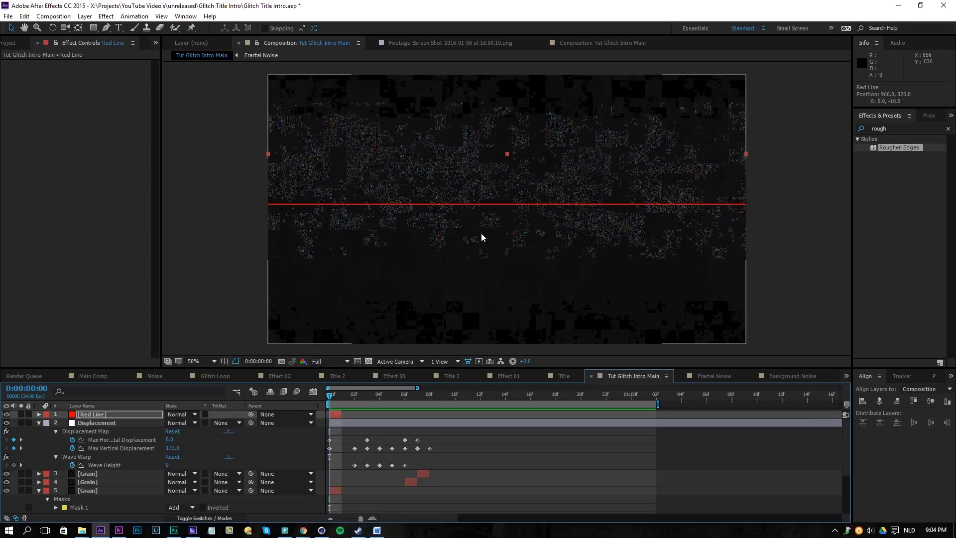
- Duplicate the Red Line layer and shift the copy in time so it starts at frame 6
{"action": "key", "text": "ctrl+d"}
{"action": "left_click_drag", "start_coordinate": [348, 413], "coordinate": [412, 416]}
{"action": "key", "text": "i"}
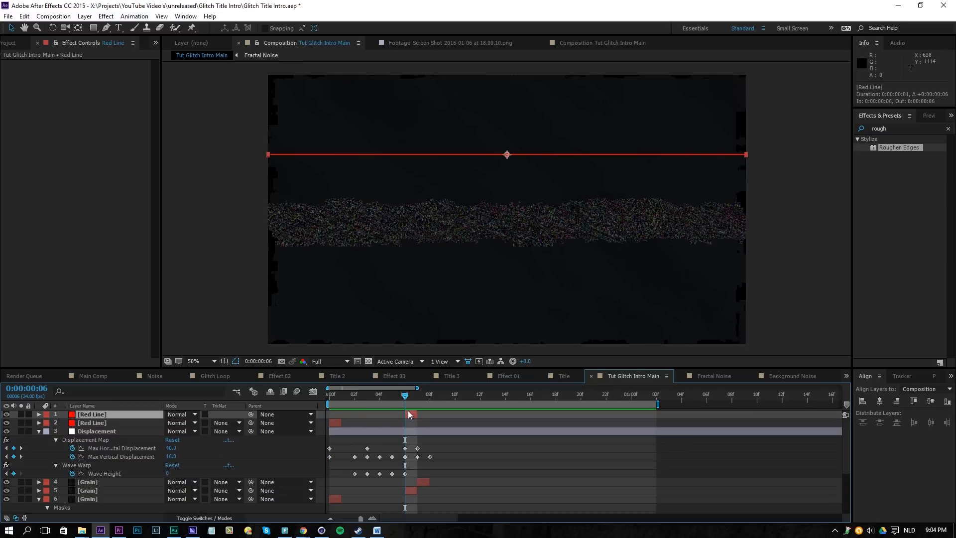
- Move the duplicated Red Line down to position 960, 780 and preview the intro
{"action": "key", "text": "shift+Down"}
{"action": "key", "text": "shift+Down"}
{"action": "key", "text": "shift+Down"}
{"action": "key", "text": "shift+Down"}
{"action": "key", "text": "shift+Down"}
{"action": "key", "text": "shift+Down"}
{"action": "key", "text": "shift+Down"}
{"action": "key", "text": "shift+Down"}
{"action": "key", "text": "shift+Down"}
{"action": "key", "text": "shift+Down"}
{"action": "key", "text": "shift+Down"}
{"action": "key", "text": "shift+Down"}
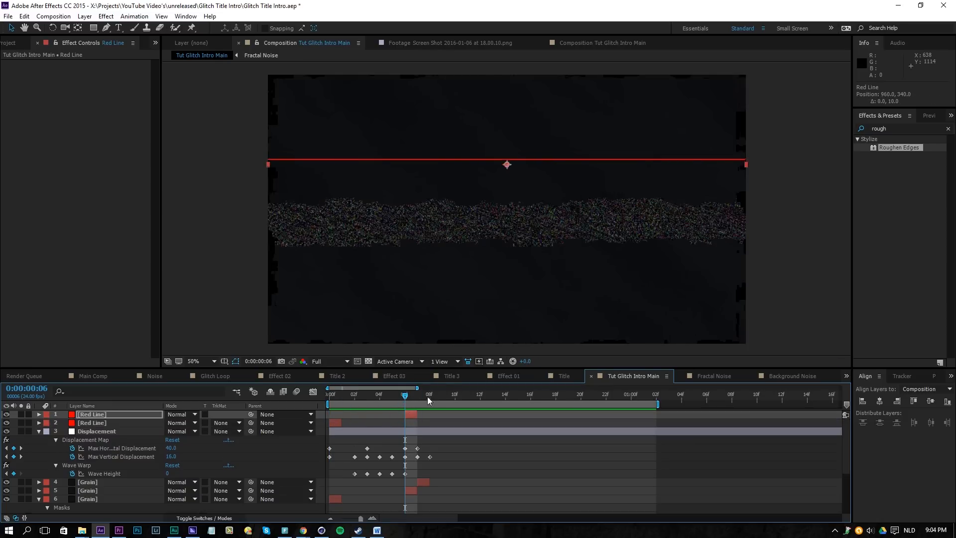
{"action": "key", "text": "shift+Down"}
{"action": "key", "text": "shift+Down"}
{"action": "key", "text": "shift+Down"}
{"action": "key", "text": "shift+Down"}
{"action": "key", "text": "shift+Down"}
{"action": "key", "text": "shift+Down"}
{"action": "key", "text": "shift+Down"}
{"action": "key", "text": "shift+Down"}
{"action": "key", "text": "shift+Down"}
{"action": "key", "text": "shift+Down"}
{"action": "key", "text": "shift+Down"}
{"action": "key", "text": "shift+Down"}
{"action": "key", "text": "shift+Down"}
{"action": "key", "text": "shift+Down"}
{"action": "key", "text": "shift+Down"}
{"action": "key", "text": "shift+Down"}
{"action": "key", "text": "shift+Down"}
{"action": "key", "text": "shift+Down"}
{"action": "key", "text": "shift+Down"}
{"action": "key", "text": "shift+Down"}
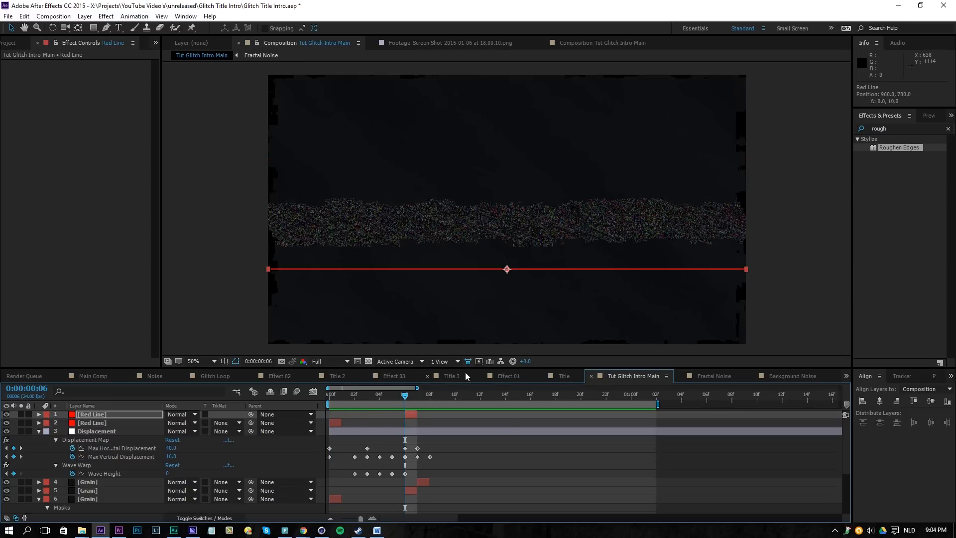
{"action": "key", "text": "space"}
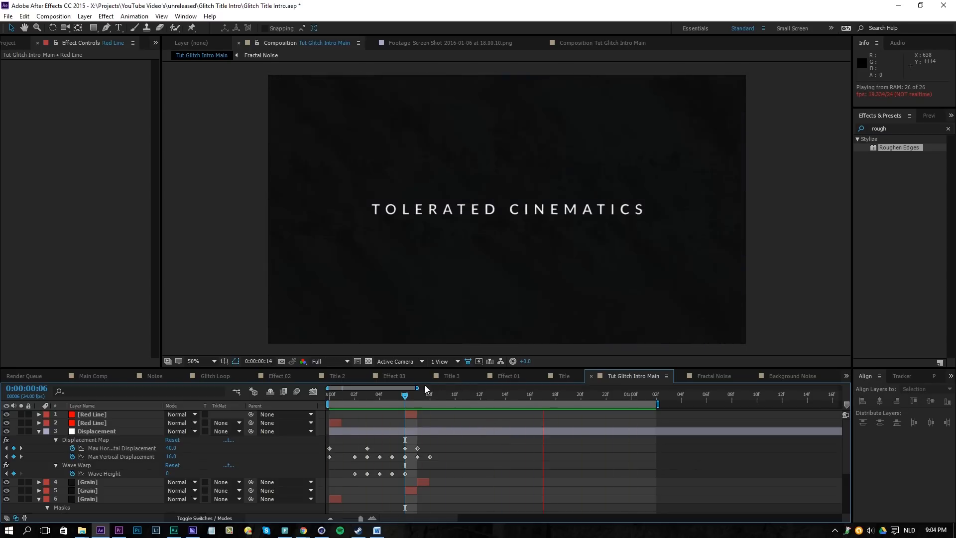
- Add the expression wiggle(5,1) to the Displacement layer's Max Horizontal Displacement and preview the animation
{"action": "left_click", "coordinate": [446, 401]}
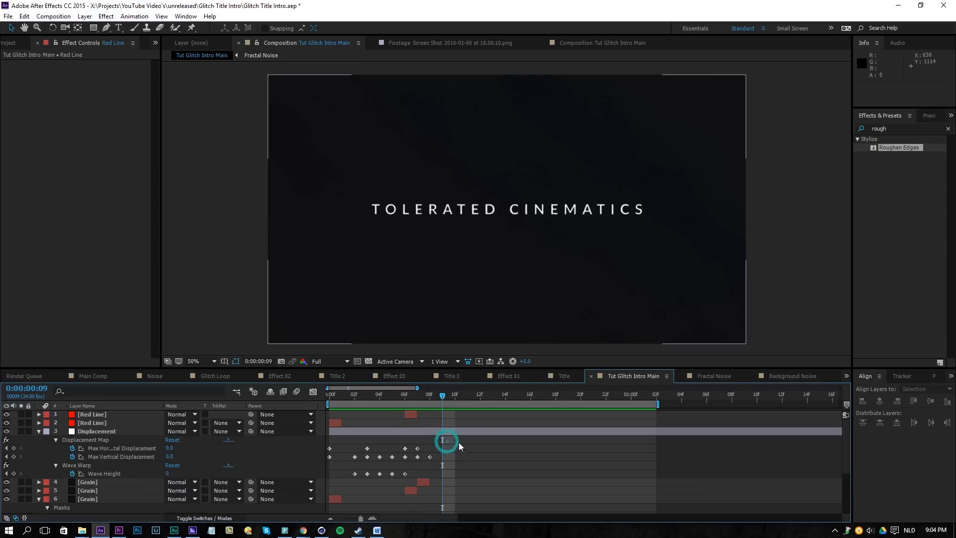
{"action": "left_click", "coordinate": [124, 448]}
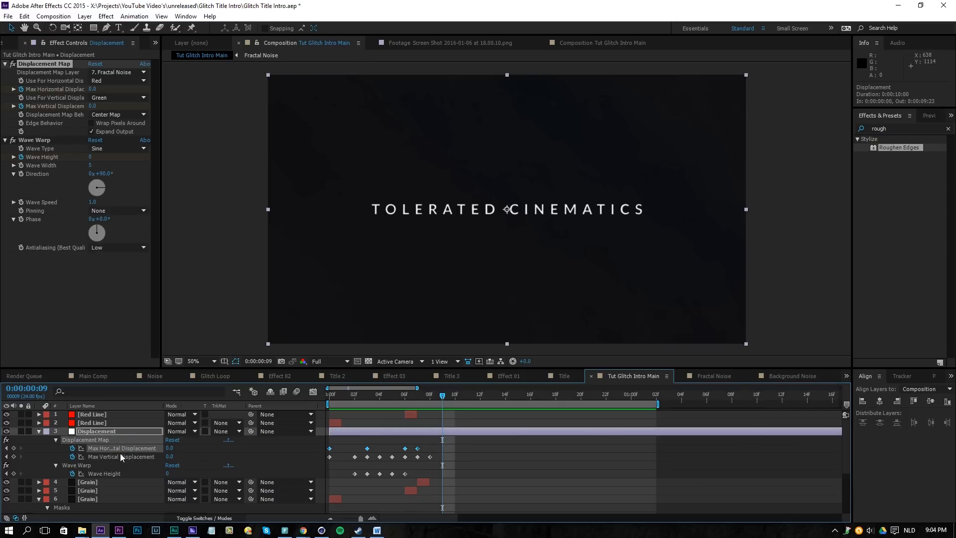
{"action": "left_click", "coordinate": [72, 448], "text": "alt"}
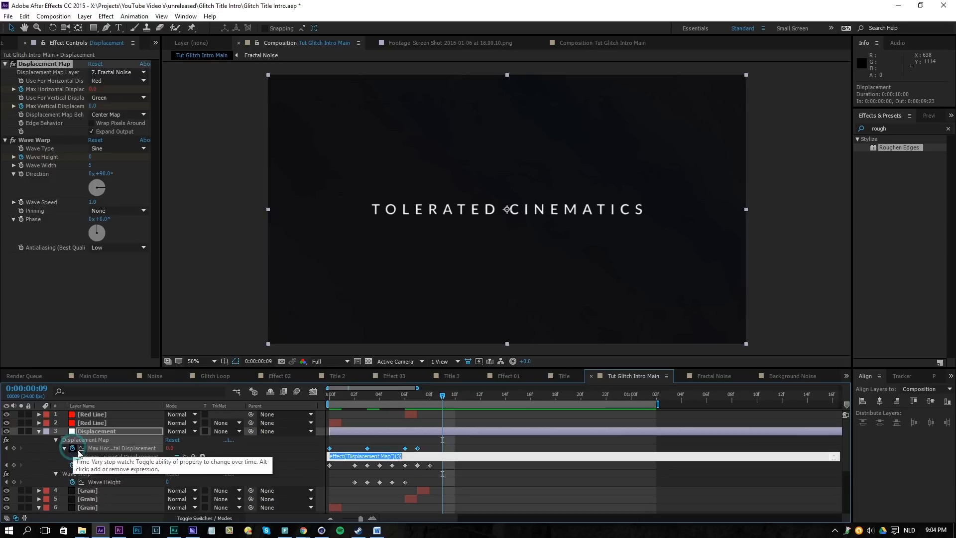
{"action": "type", "text": "wiggle(5, 1"}
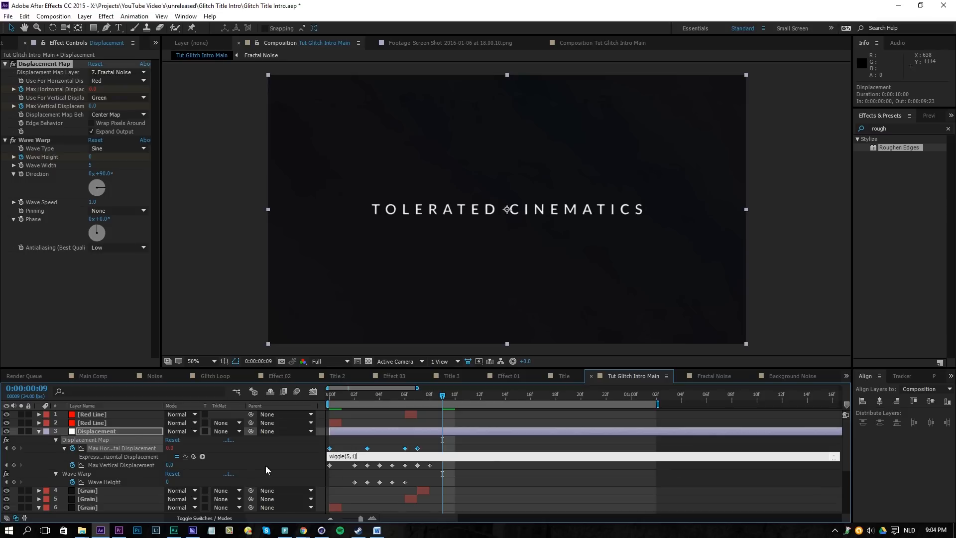
{"action": "left_click", "coordinate": [464, 476]}
{"action": "key", "text": "space"}
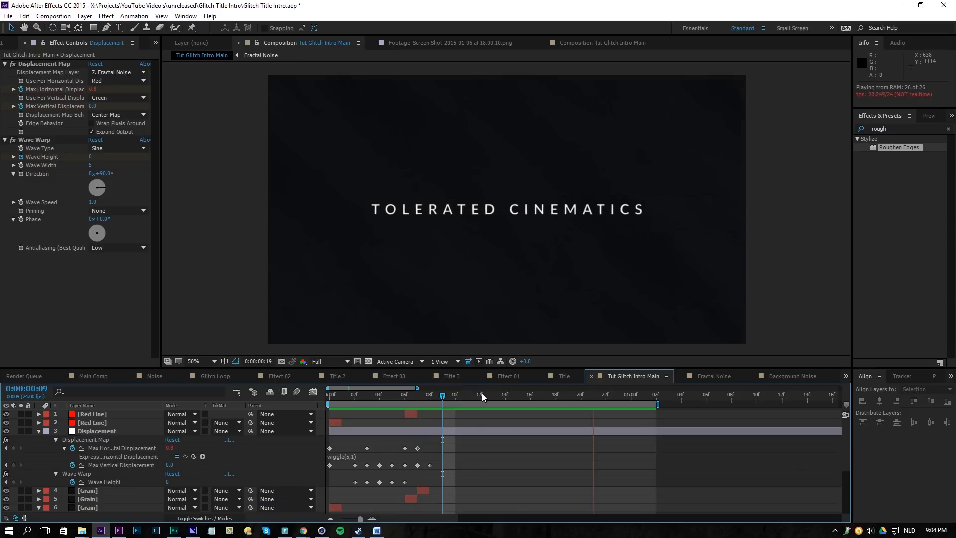
- Copy the wiggle(5,1) expression to the Displacement layer's Max Vertical Displacement and preview the animation
{"action": "left_click", "coordinate": [346, 457]}
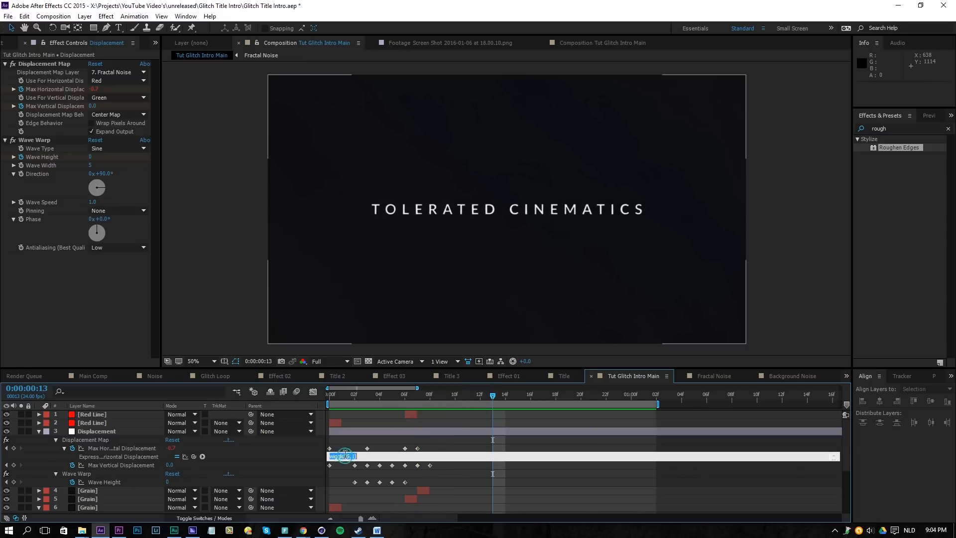
{"action": "left_click", "coordinate": [142, 464]}
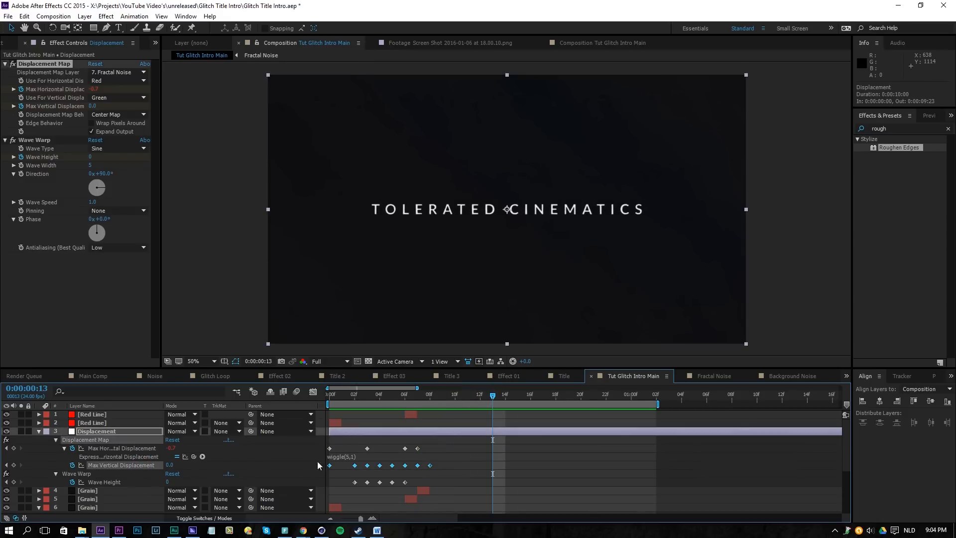
{"action": "left_click", "coordinate": [72, 465], "text": "alt"}
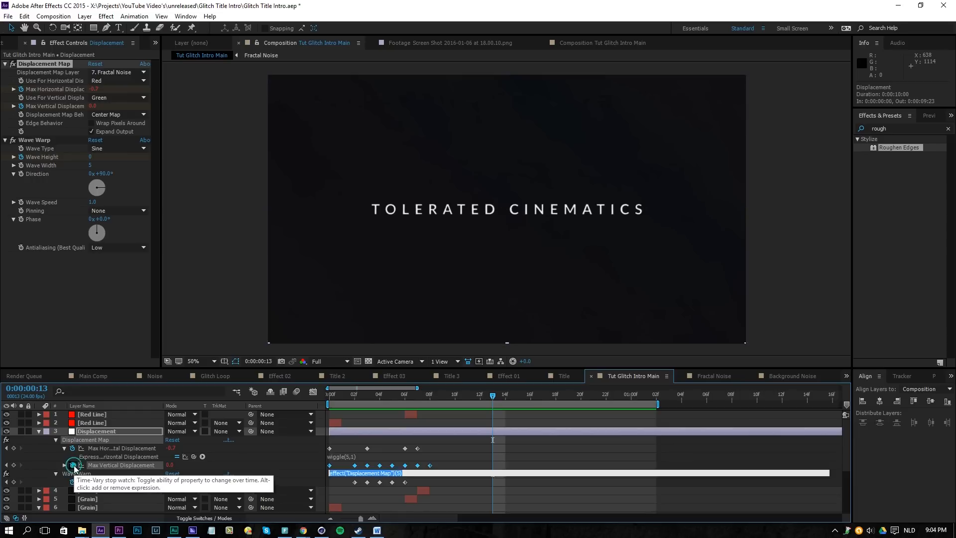
{"action": "left_click", "coordinate": [458, 465]}
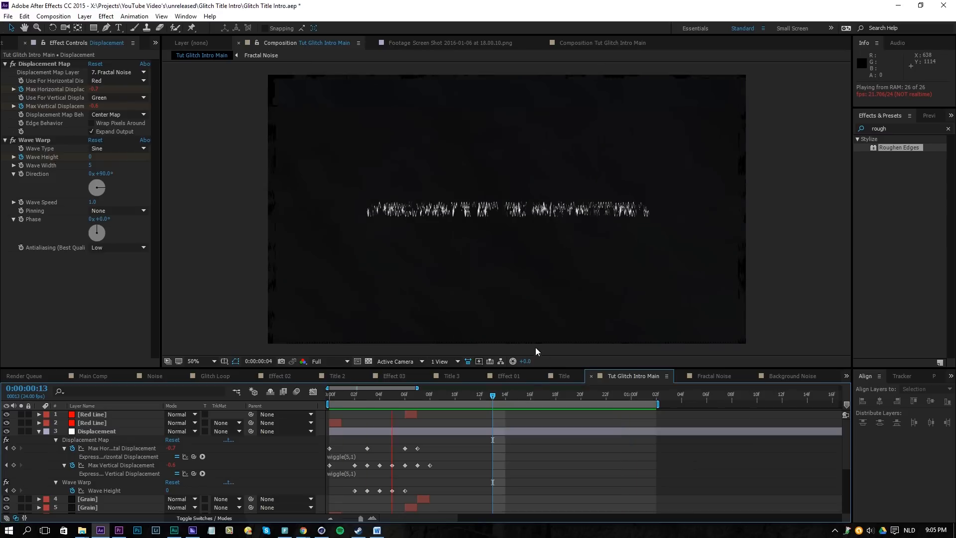
- In the Fractal Noise composition, keyframe Scale Width and Scale Height at 50 at 0:00:00:23, and preview the main intro composition
{"action": "left_click_drag", "start_coordinate": [492, 397], "coordinate": [479, 396]}
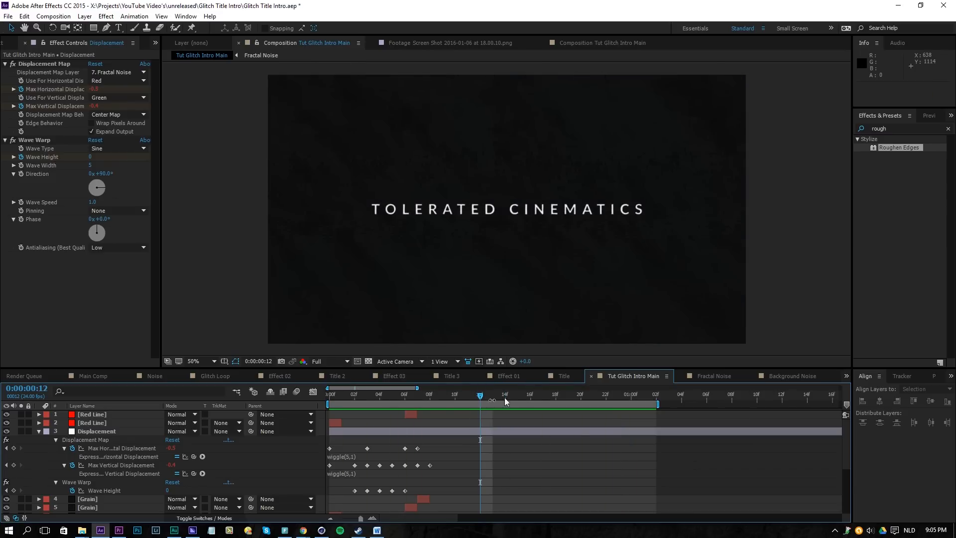
{"action": "key", "text": "u"}
{"action": "double_click", "coordinate": [436, 465]}
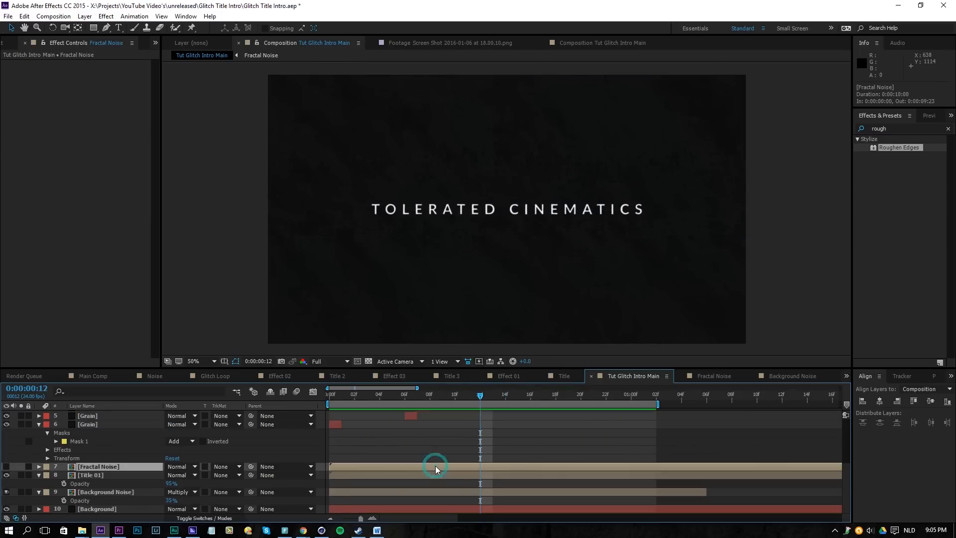
{"action": "scroll", "coordinate": [429, 438], "scroll_direction": "up", "scroll_amount": 1}
{"action": "key", "text": "space"}
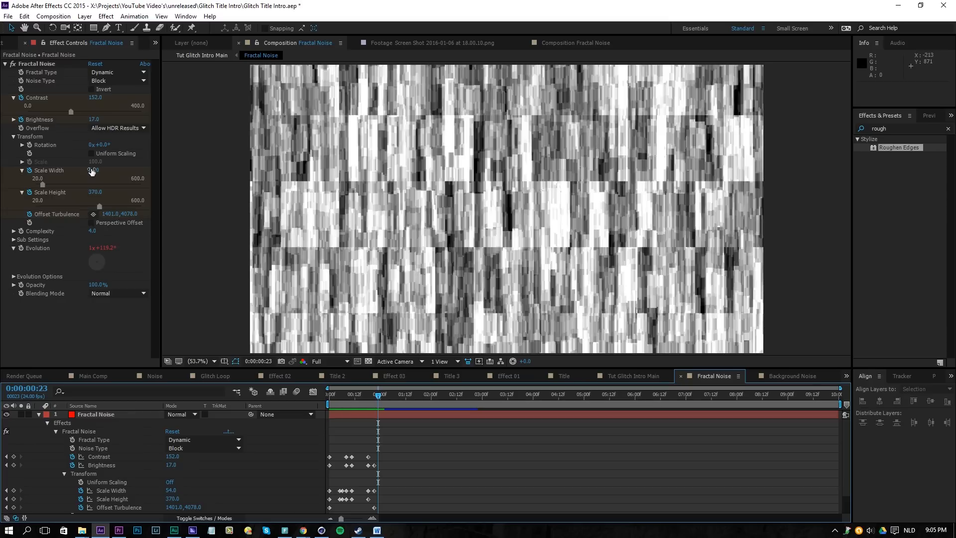
{"action": "left_click_drag", "start_coordinate": [93, 171], "coordinate": [57, 206]}
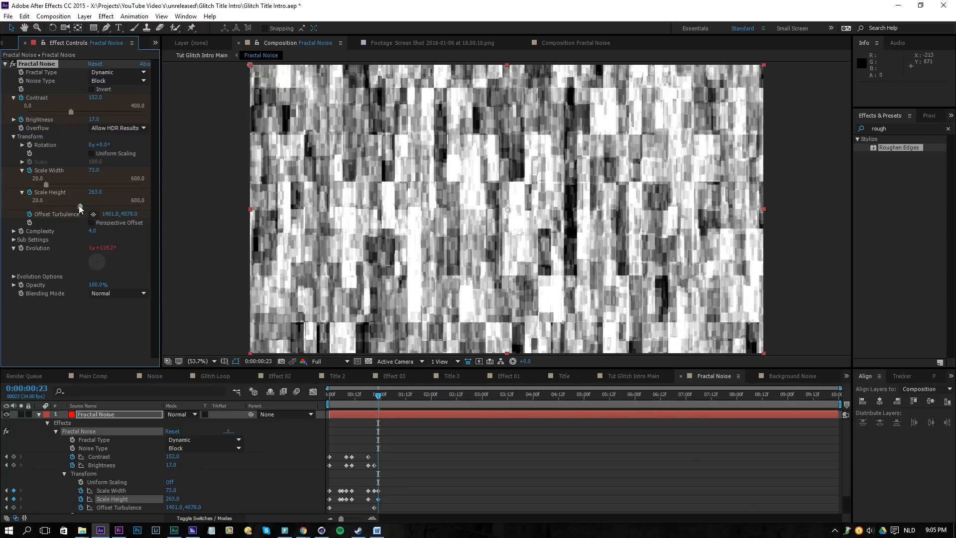
{"action": "left_click", "coordinate": [90, 193]}
{"action": "type", "text": "10"}
{"action": "key", "text": "Return"}
{"action": "left_click", "coordinate": [93, 170]}
{"action": "type", "text": "50"}
{"action": "key", "text": "Return"}
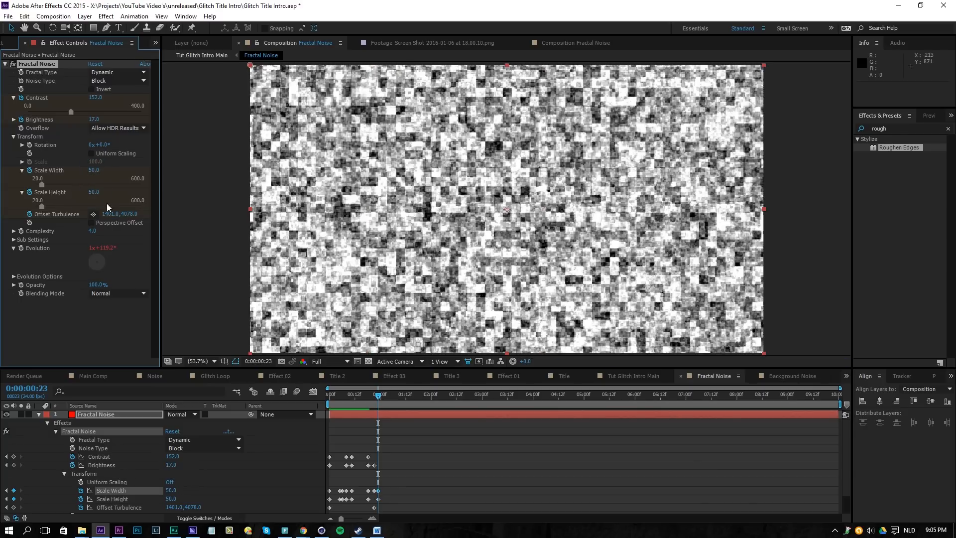
{"action": "left_click", "coordinate": [628, 376]}
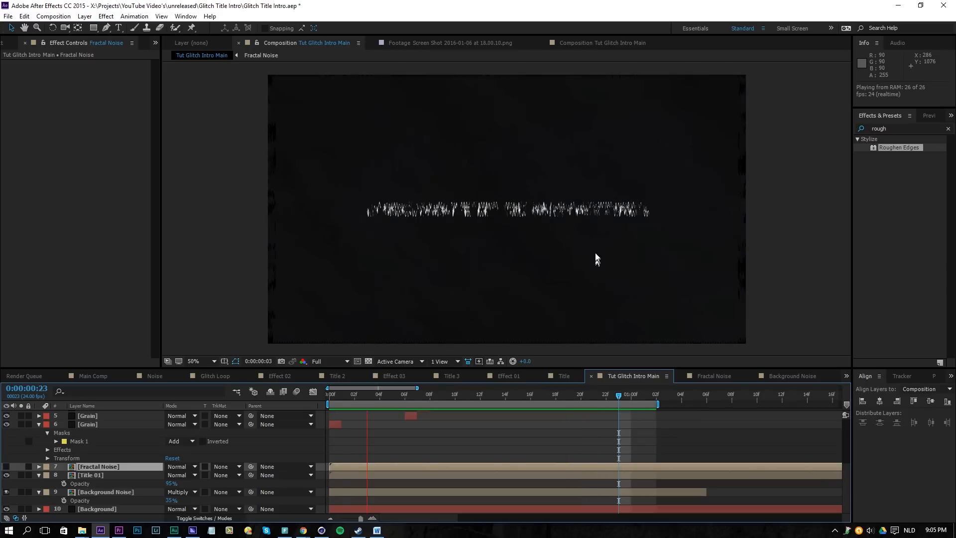
{"action": "left_click_drag", "start_coordinate": [568, 396], "coordinate": [244, 407]}
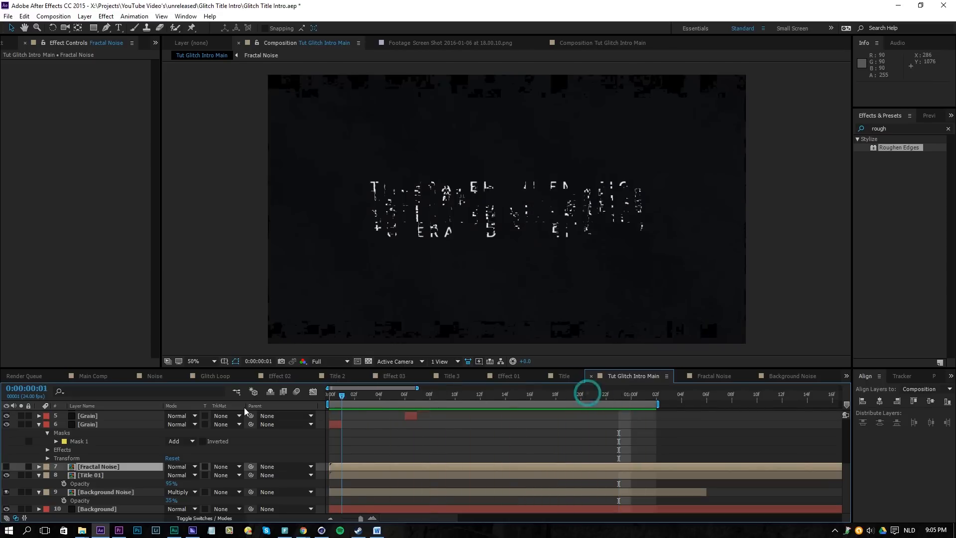
- Open the Title 01 composition and add a Tracking text animator to the title text layer
{"action": "left_click", "coordinate": [104, 476]}
{"action": "double_click", "coordinate": [102, 475]}
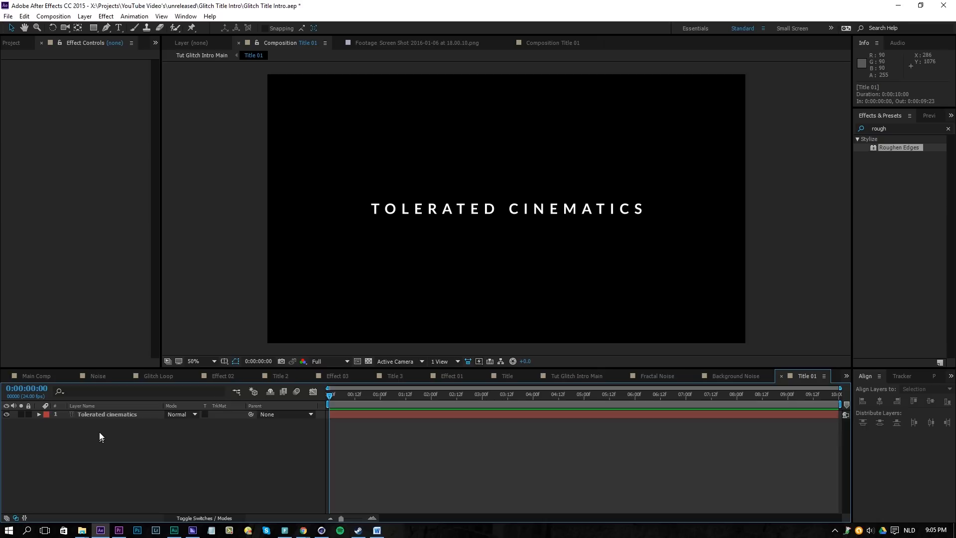
{"action": "left_click", "coordinate": [108, 413]}
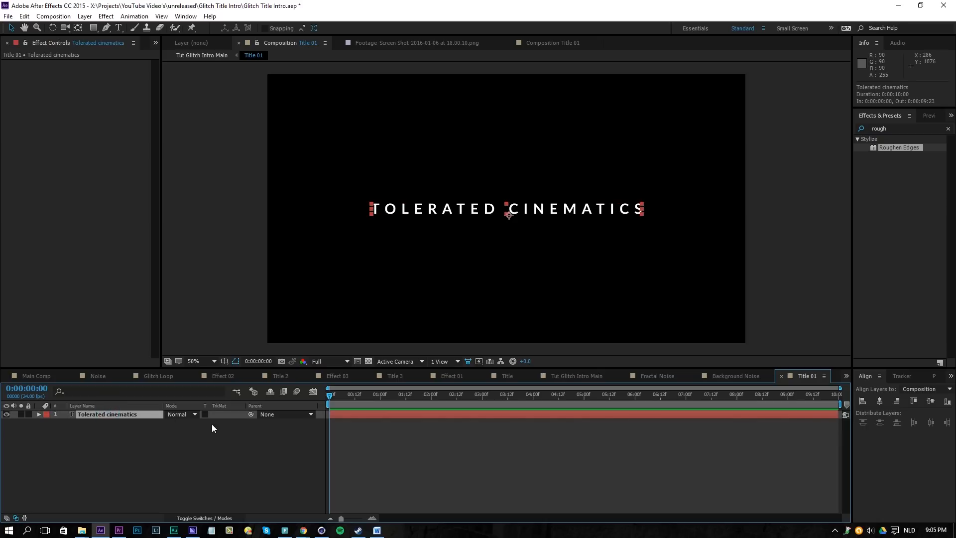
{"action": "left_click", "coordinate": [128, 16]}
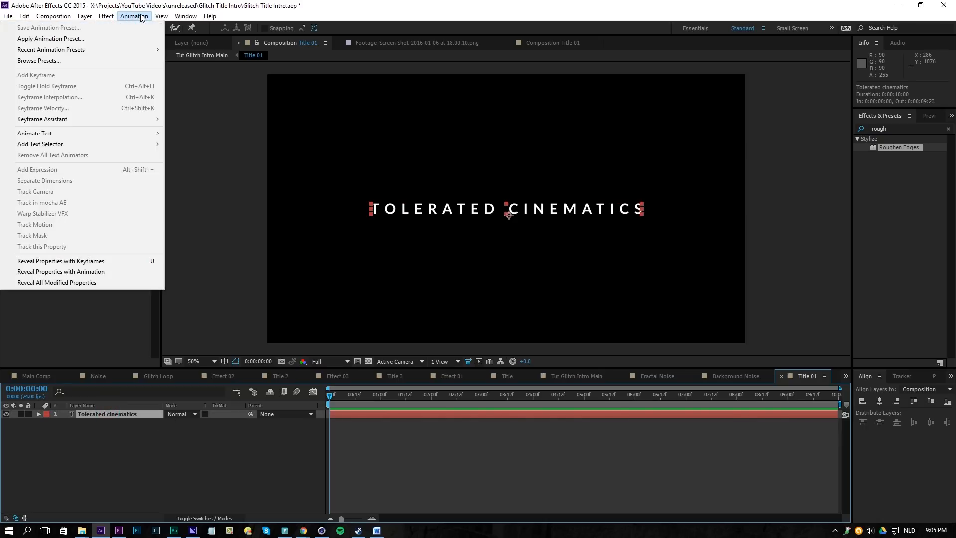
{"action": "left_click", "coordinate": [83, 133]}
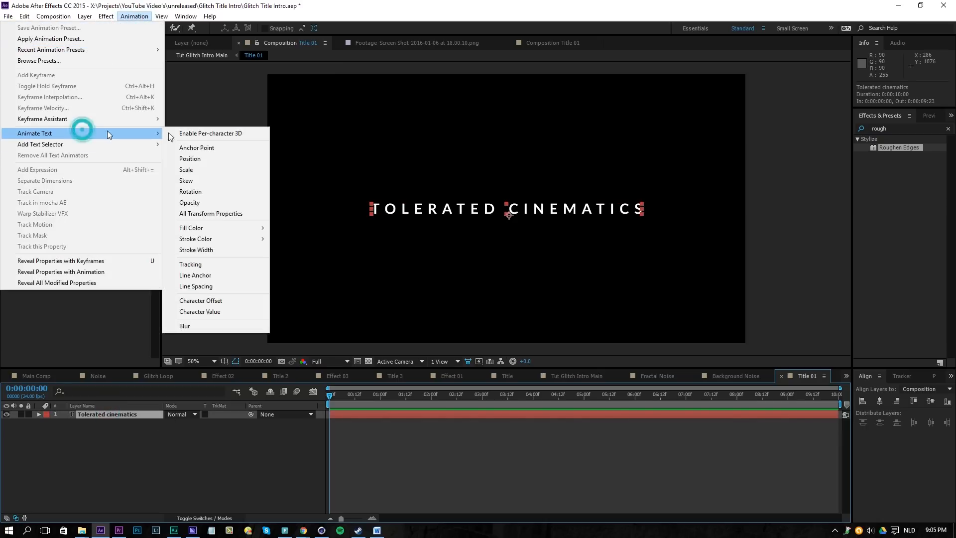
{"action": "left_click", "coordinate": [195, 268]}
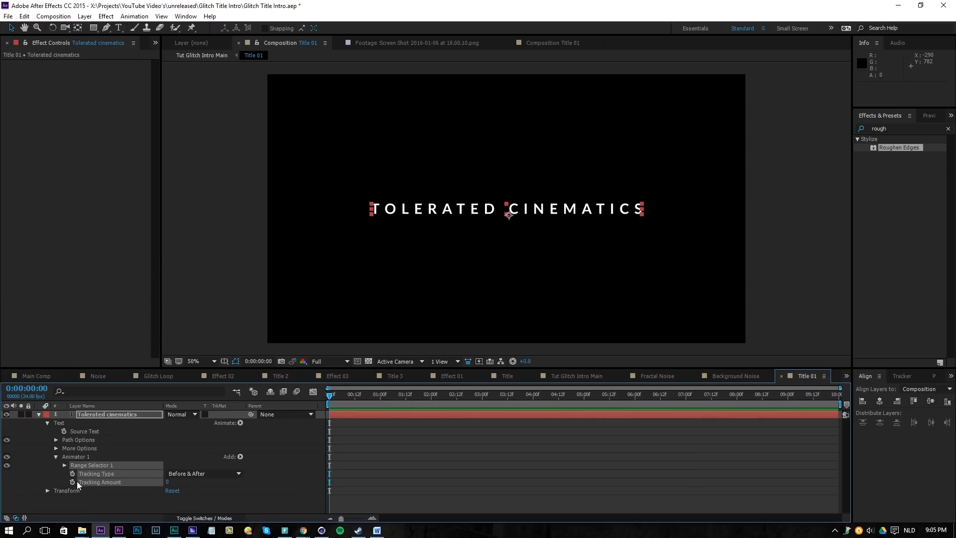
- Keyframe the title's Tracking Amount from 0 at the composition's start to 10 at 0:00:09:23, and preview it
{"action": "left_click", "coordinate": [72, 482]}
{"action": "left_click_drag", "start_coordinate": [383, 396], "coordinate": [854, 414]}
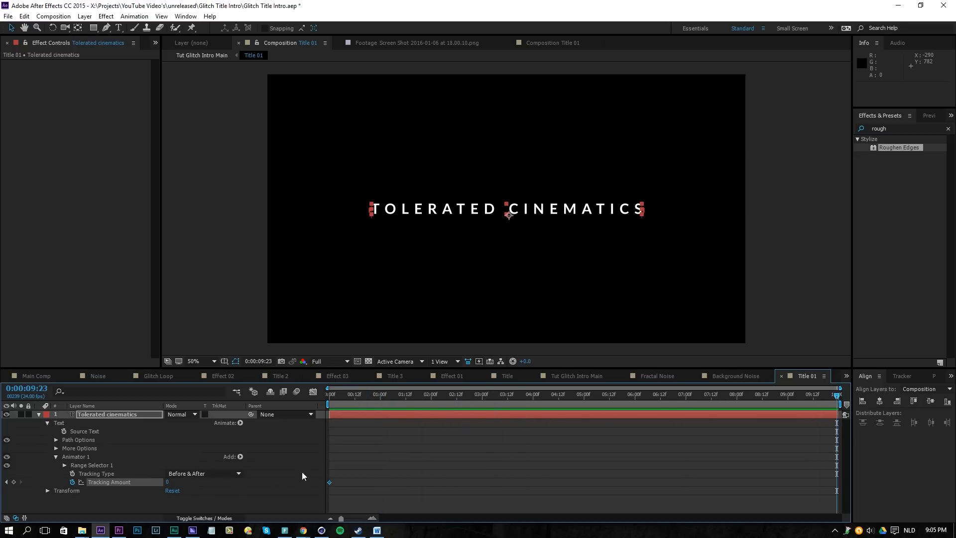
{"action": "left_click", "coordinate": [169, 482]}
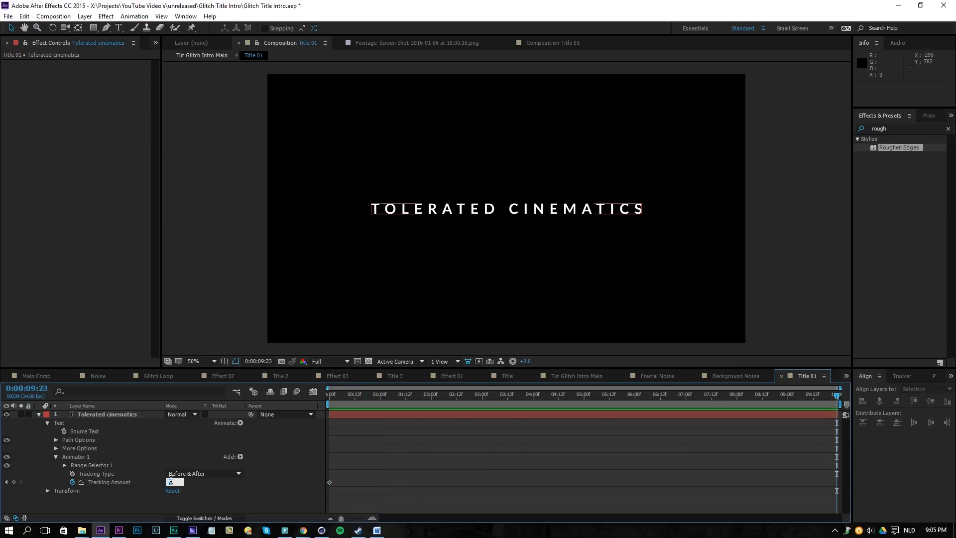
{"action": "type", "text": "10"}
{"action": "key", "text": "Return"}
{"action": "key", "text": "space"}
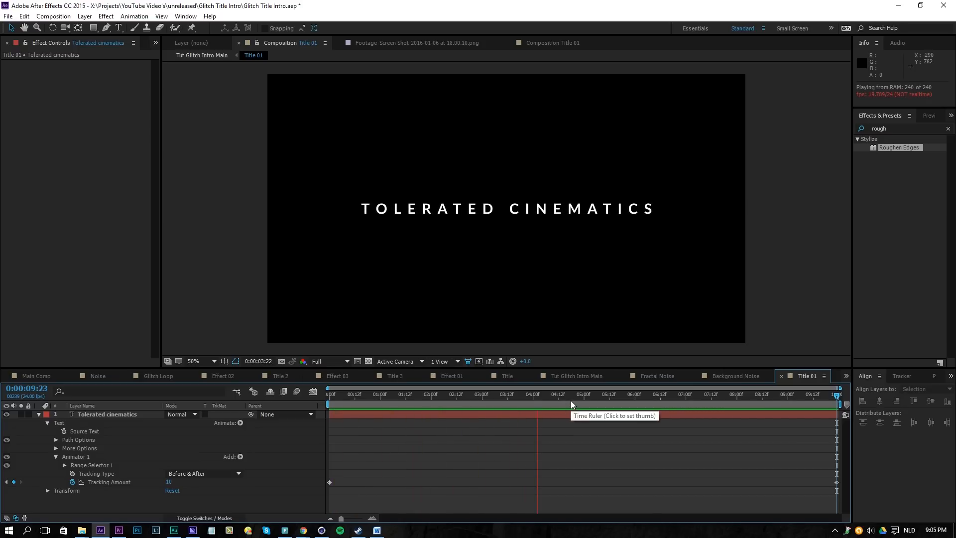
{"action": "left_click", "coordinate": [584, 396]}
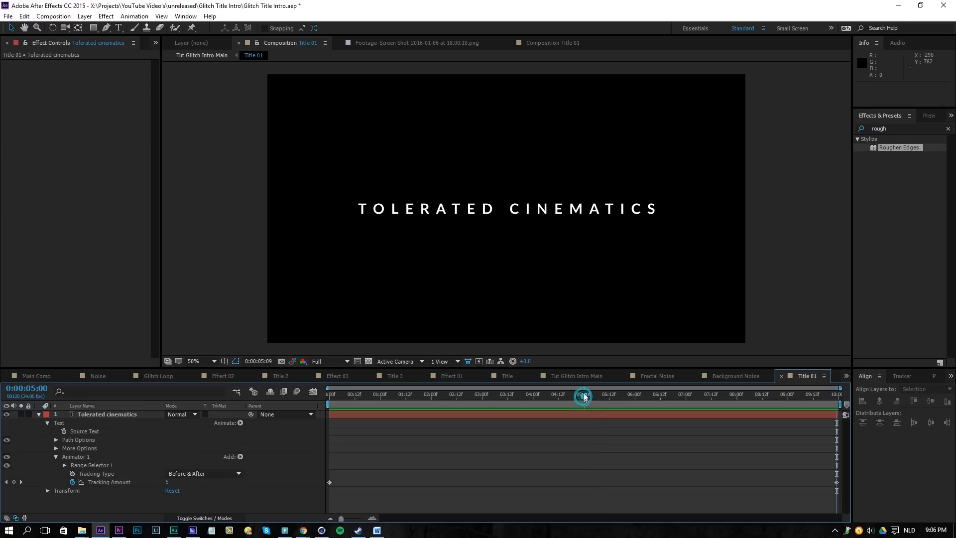
- Return to the Tut Glitch Intro Main composition and preview the title with the animated tracking
{"action": "left_click", "coordinate": [585, 373]}
{"action": "key", "text": "space"}
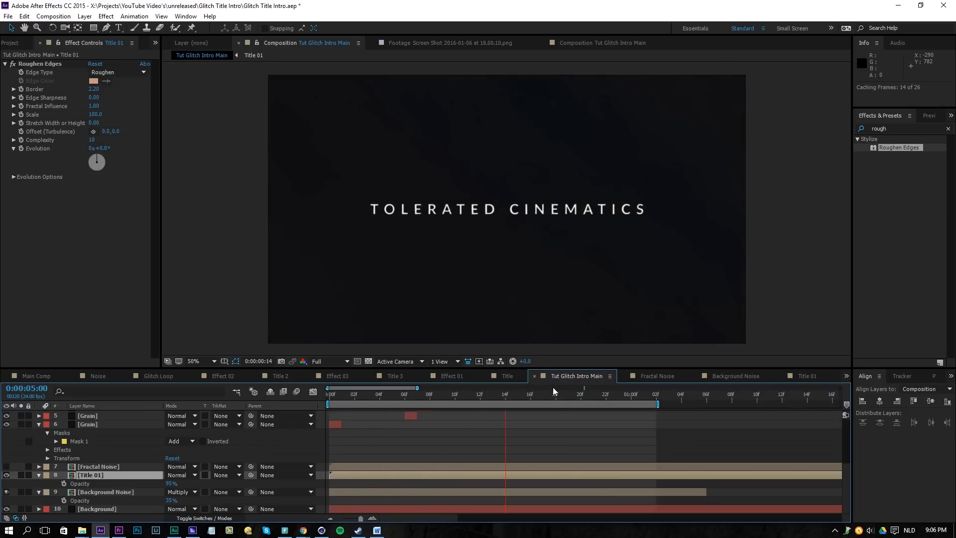
{"action": "left_click_drag", "start_coordinate": [531, 395], "coordinate": [516, 396]}
{"action": "left_click", "coordinate": [85, 16]}
{"action": "mouse_move", "coordinate": [69, 28]}
{"action": "left_click", "coordinate": [239, 39]}
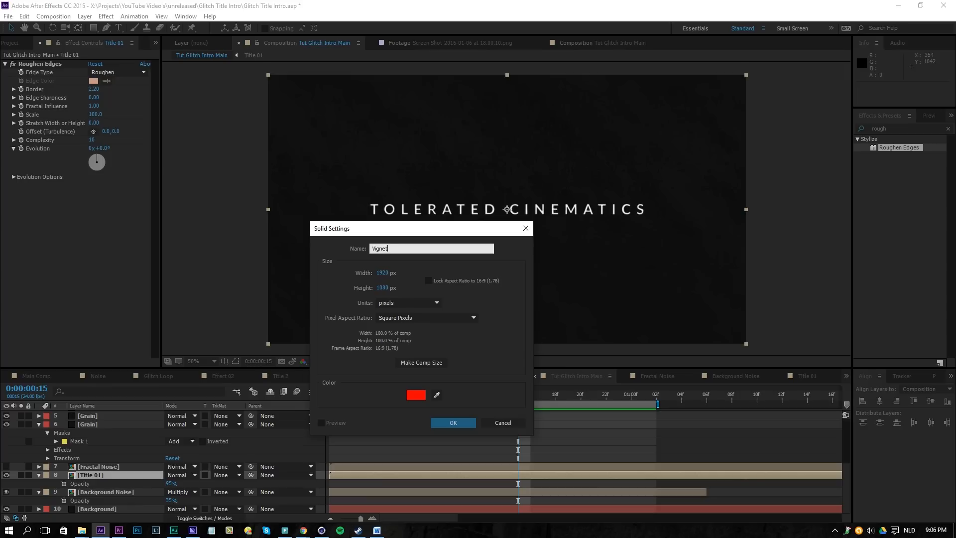
{"action": "left_click", "coordinate": [503, 422]}
- Create an adjustment layer named Vignette and place it above the Displacement layer at the top of the layer stack
{"action": "left_click", "coordinate": [85, 15]}
{"action": "mouse_move", "coordinate": [70, 28]}
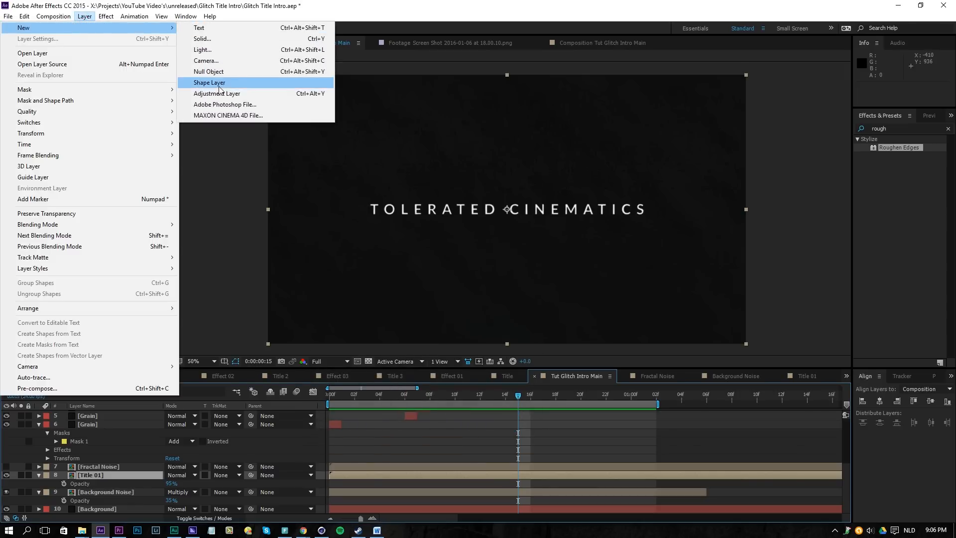
{"action": "left_click", "coordinate": [217, 93]}
{"action": "key", "text": "Return"}
{"action": "type", "text": "Vignette"}
{"action": "key", "text": "Return"}
{"action": "left_click_drag", "start_coordinate": [129, 474], "coordinate": [96, 449]}
{"action": "left_click", "coordinate": [99, 423]}
{"action": "left_click", "coordinate": [100, 430], "text": "shift"}
{"action": "left_click", "coordinate": [90, 422]}
- At 0:00:00:06, add an elliptical mask filling the whole frame to the Vignette layer
{"action": "left_click", "coordinate": [333, 398]}
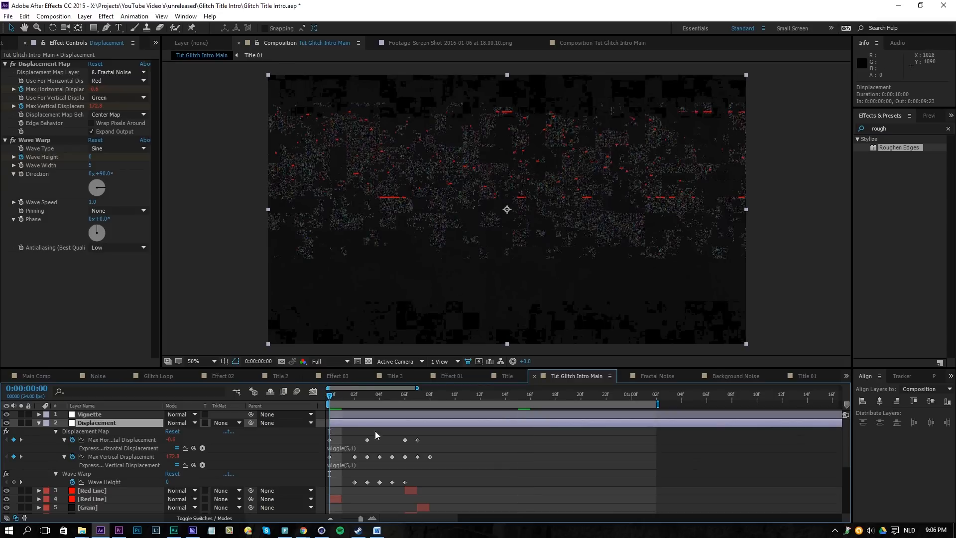
{"action": "left_click", "coordinate": [404, 395]}
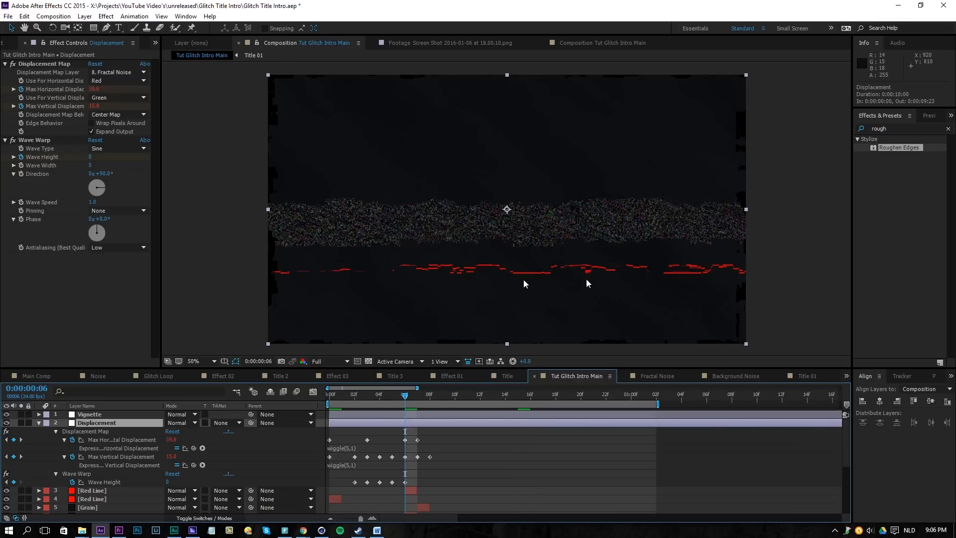
{"action": "left_click", "coordinate": [398, 415]}
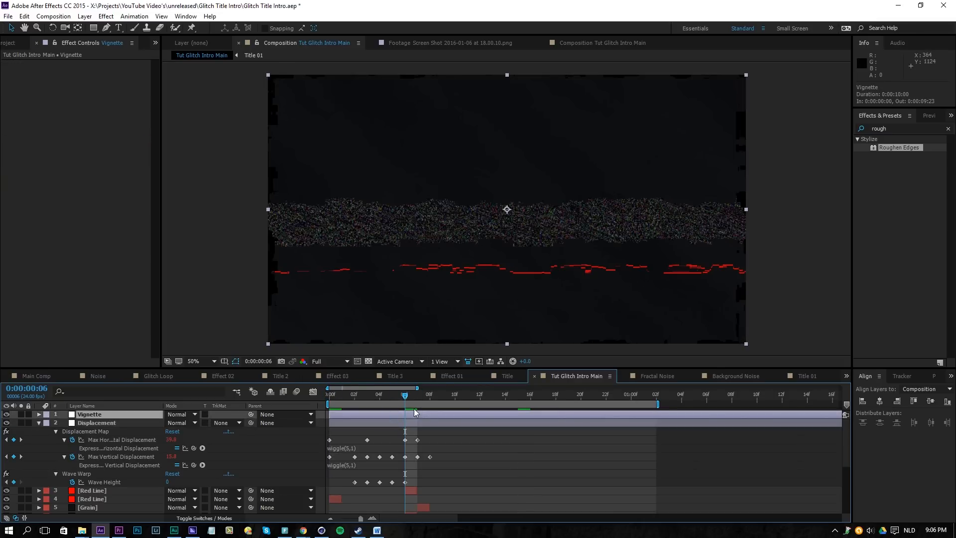
{"action": "left_click", "coordinate": [93, 28]}
{"action": "left_click_drag", "start_coordinate": [89, 29], "coordinate": [109, 52]}
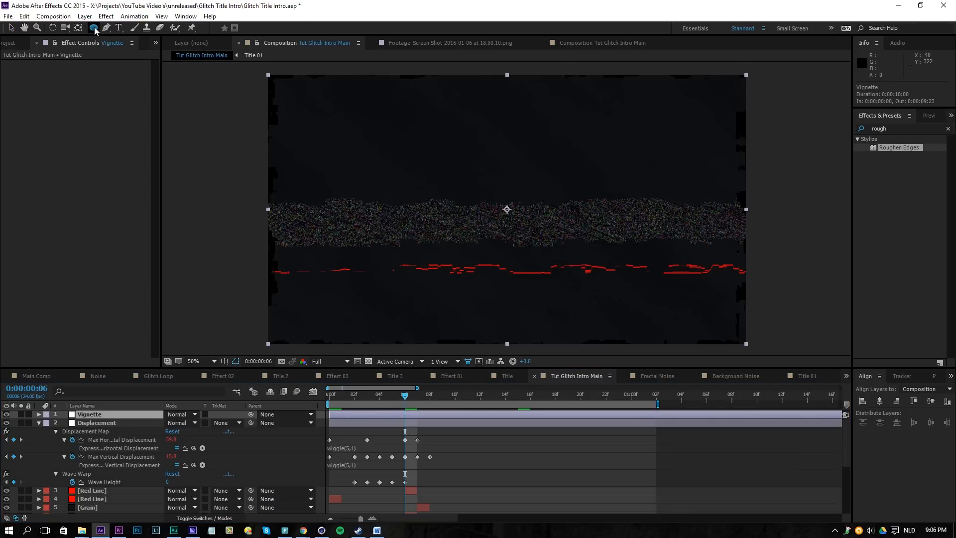
{"action": "double_click", "coordinate": [94, 28]}
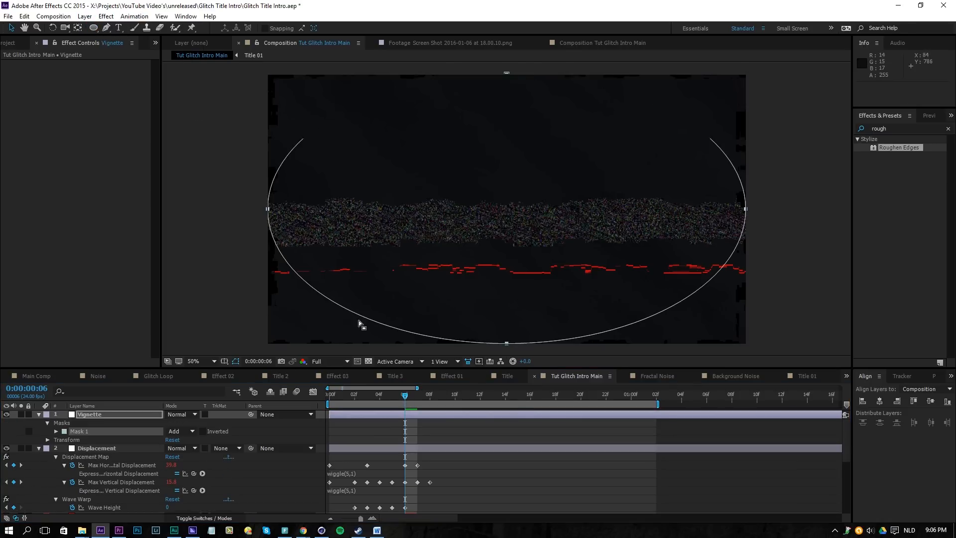
- Set the Vignette layer's mask to Subtract with a Mask Feather of 351 pixels
{"action": "left_click", "coordinate": [128, 413]}
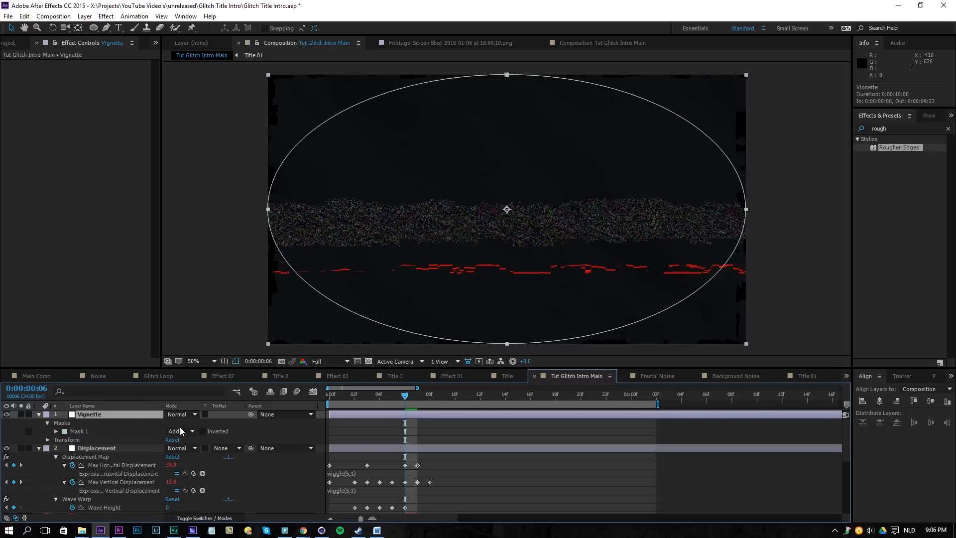
{"action": "left_click", "coordinate": [179, 431]}
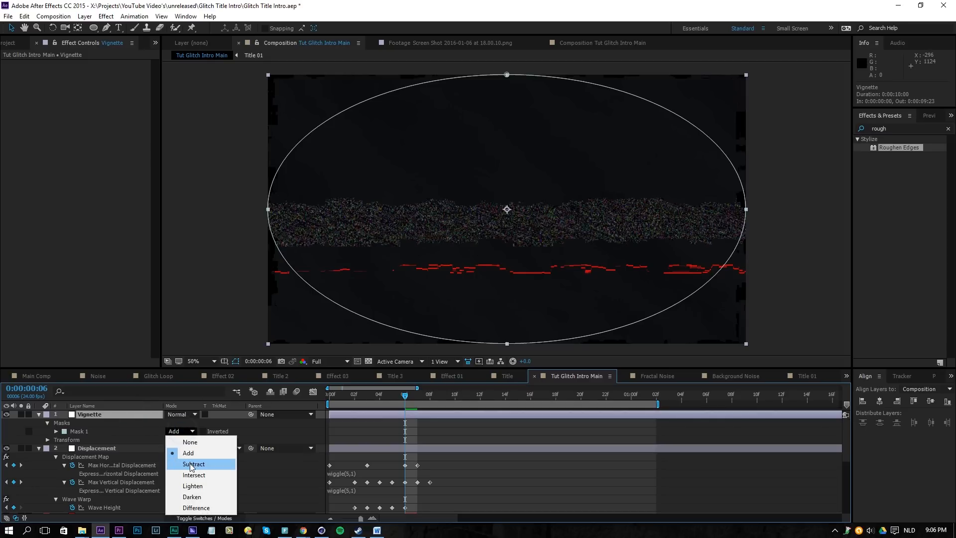
{"action": "left_click", "coordinate": [192, 464]}
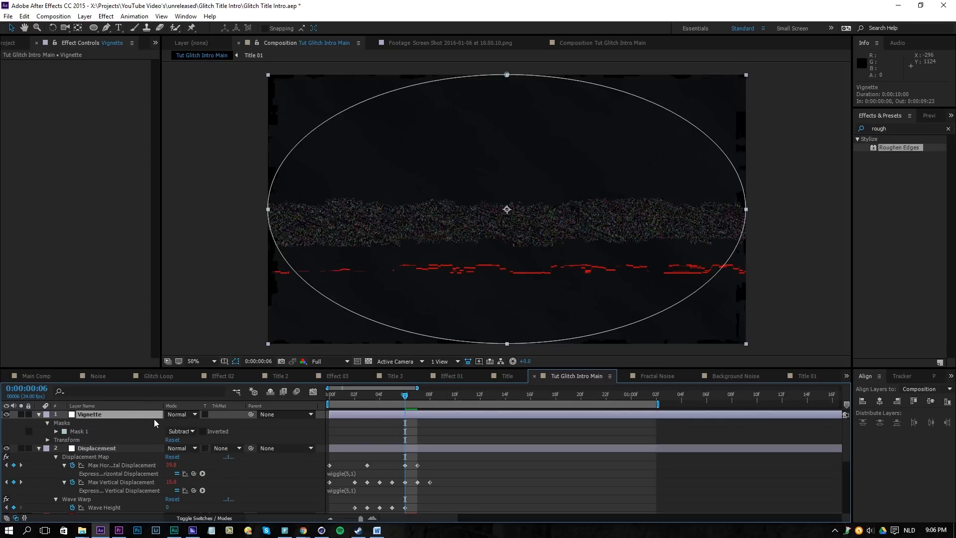
{"action": "key", "text": "f"}
{"action": "left_click_drag", "start_coordinate": [178, 431], "coordinate": [351, 429]}
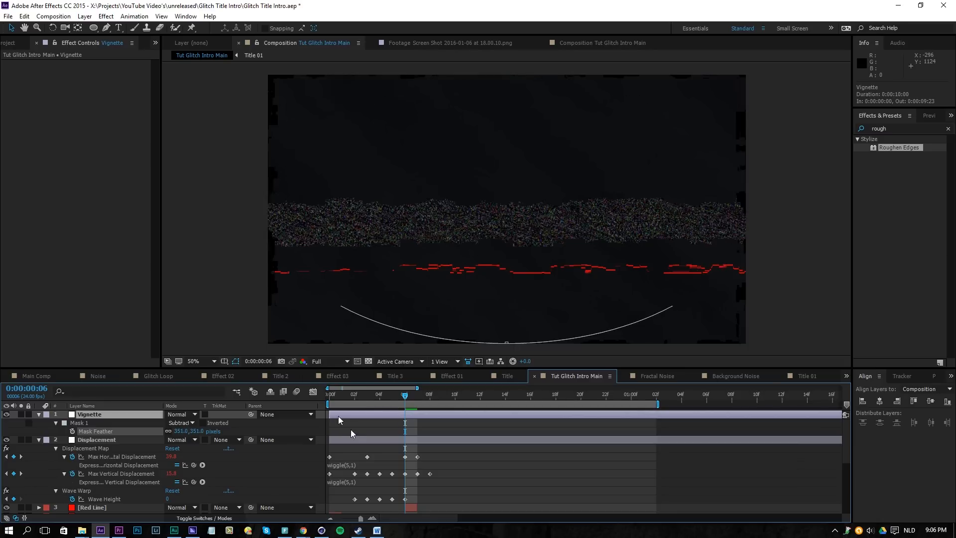
- Apply Curves to the Vignette layer, pull the RGB midtones down to darken the edges, and preview the result
{"action": "left_click", "coordinate": [110, 16]}
{"action": "mouse_move", "coordinate": [55, 120]}
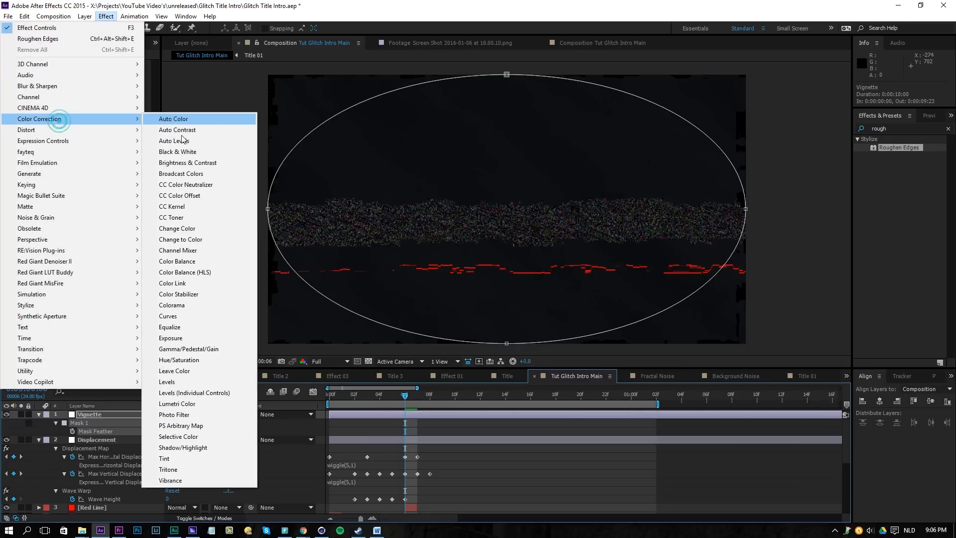
{"action": "left_click", "coordinate": [168, 316]}
{"action": "left_click_drag", "start_coordinate": [74, 172], "coordinate": [91, 187]}
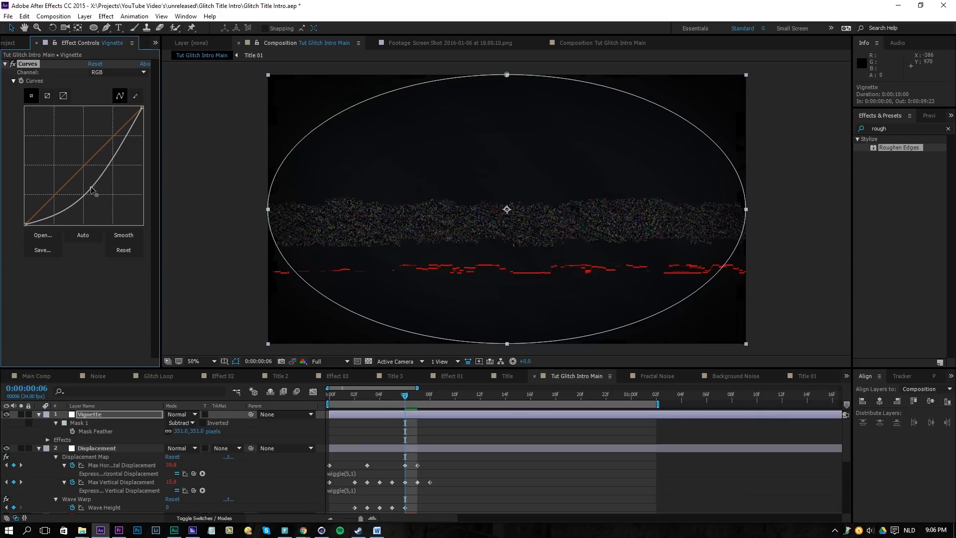
{"action": "left_click", "coordinate": [492, 428]}
{"action": "key", "text": "space"}
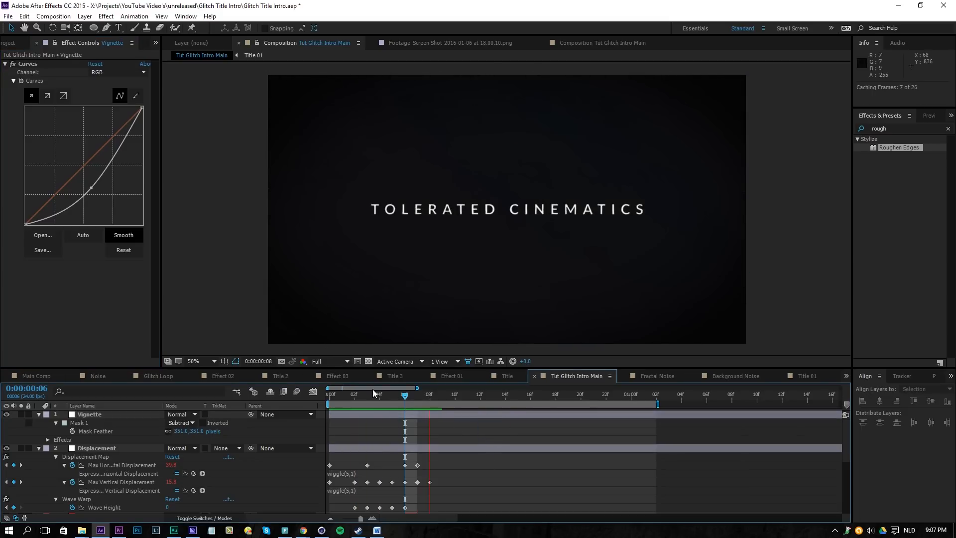
{"action": "key", "text": "space"}
- Change the Background solid's color to the dark blue 0C0E13 and preview the composition
{"action": "scroll", "coordinate": [429, 491], "scroll_direction": "down", "scroll_amount": 10}
{"action": "left_click", "coordinate": [413, 509]}
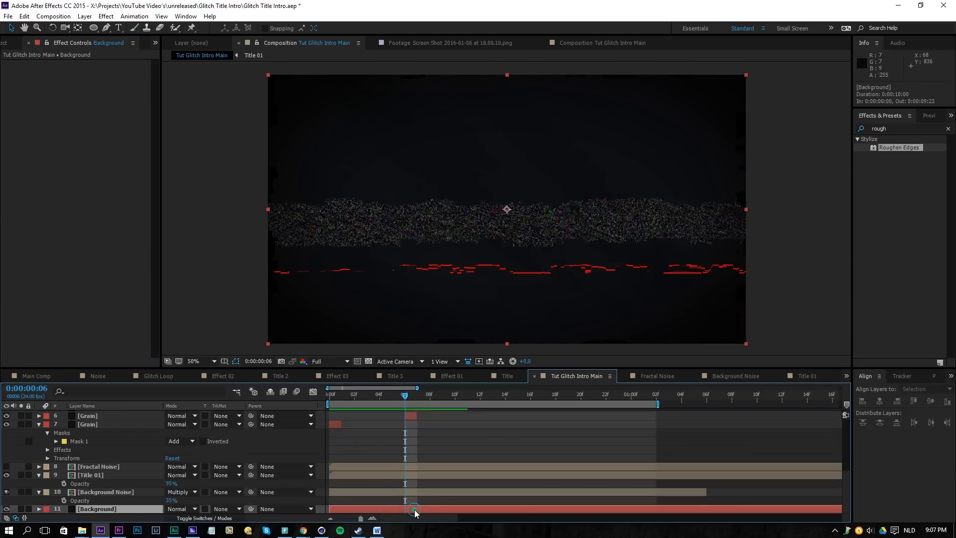
{"action": "left_click", "coordinate": [84, 16]}
{"action": "left_click", "coordinate": [86, 23]}
{"action": "left_click", "coordinate": [471, 314]}
{"action": "left_click", "coordinate": [750, 304]}
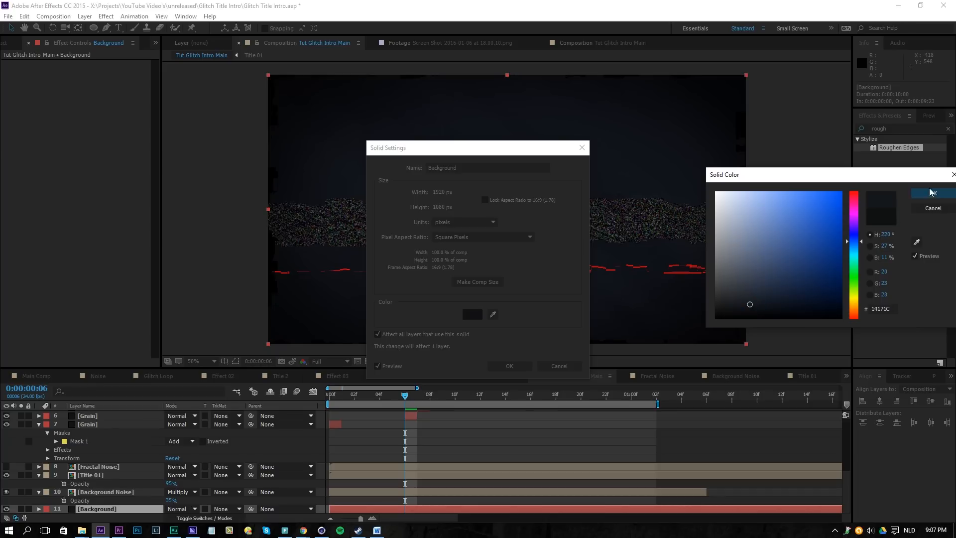
{"action": "left_click", "coordinate": [759, 309]}
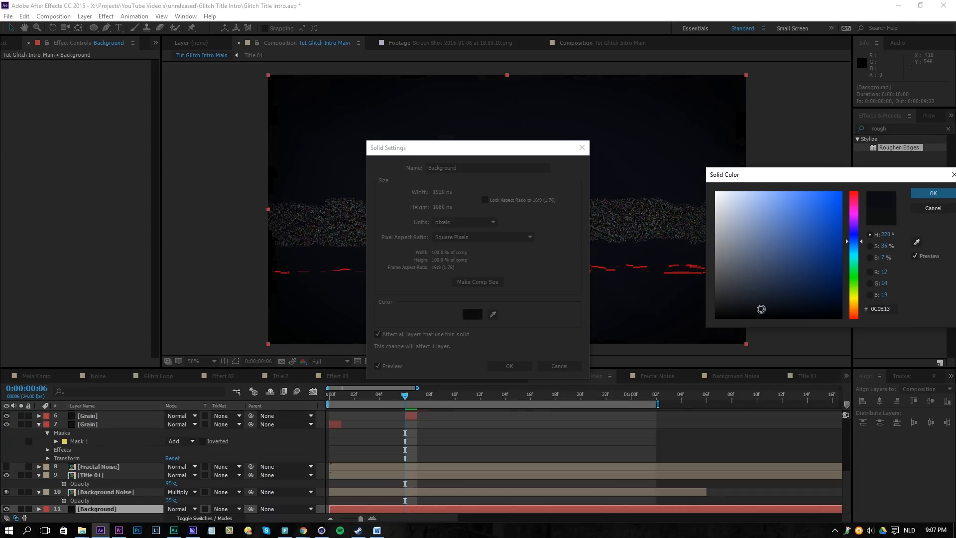
{"action": "left_click", "coordinate": [932, 193]}
{"action": "left_click", "coordinate": [505, 366]}
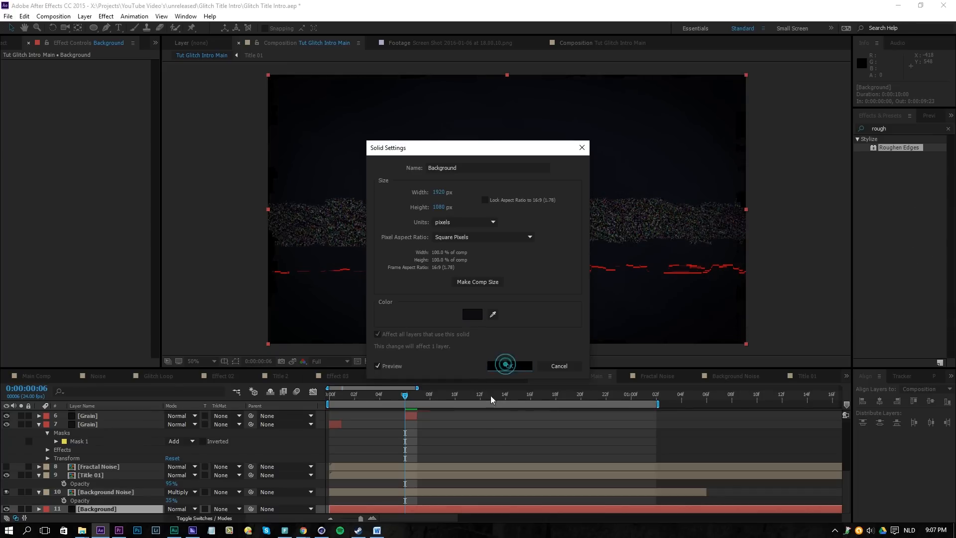
{"action": "key", "text": "space"}
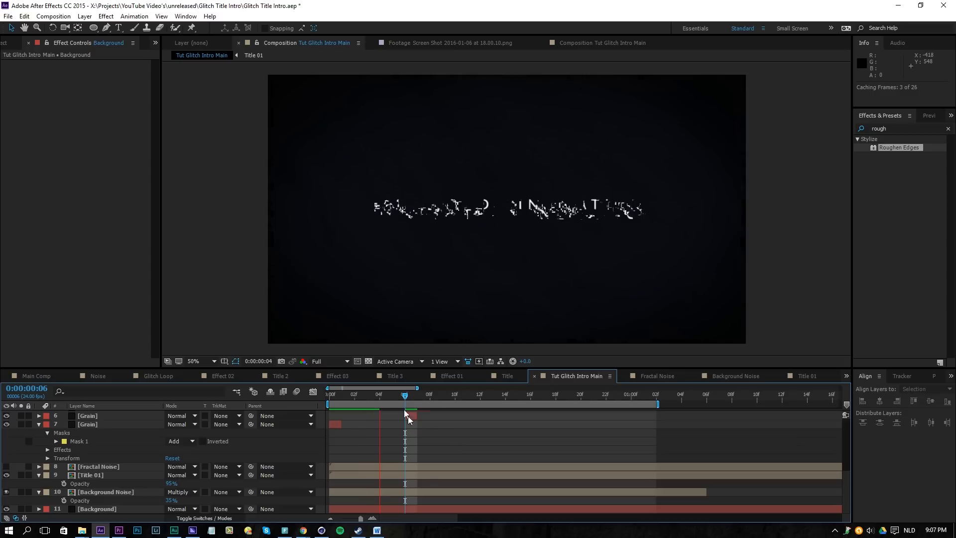
{"action": "left_click", "coordinate": [376, 400]}
- Apply the Noise effect to the Background layer with Amount of Noise at 10% and preview it
{"action": "left_click", "coordinate": [393, 510]}
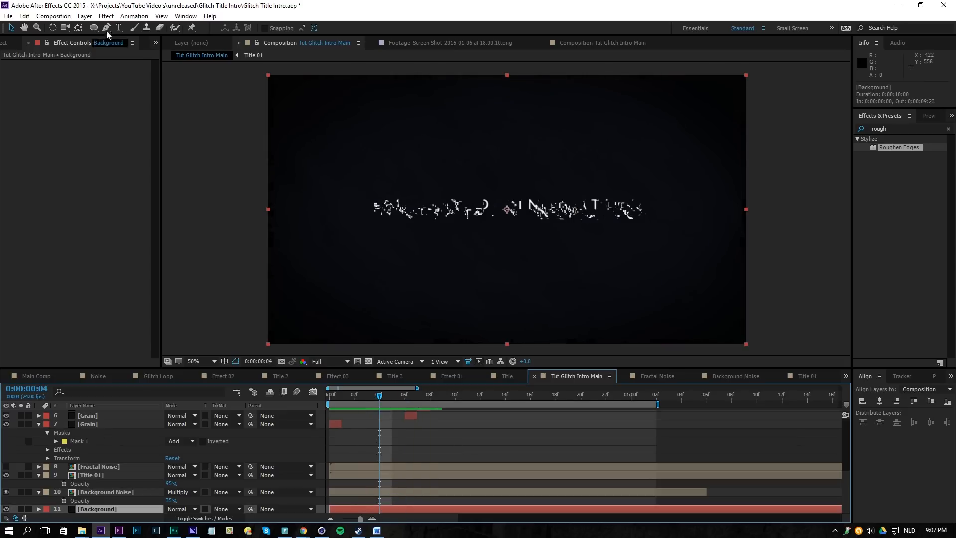
{"action": "left_click", "coordinate": [105, 17]}
{"action": "mouse_move", "coordinate": [45, 217]}
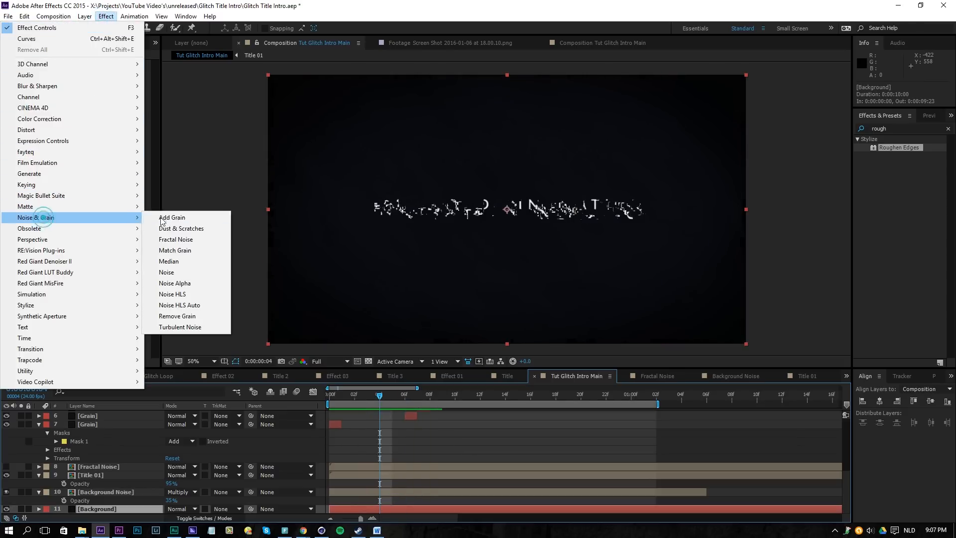
{"action": "left_click", "coordinate": [172, 272]}
{"action": "left_click", "coordinate": [87, 70]}
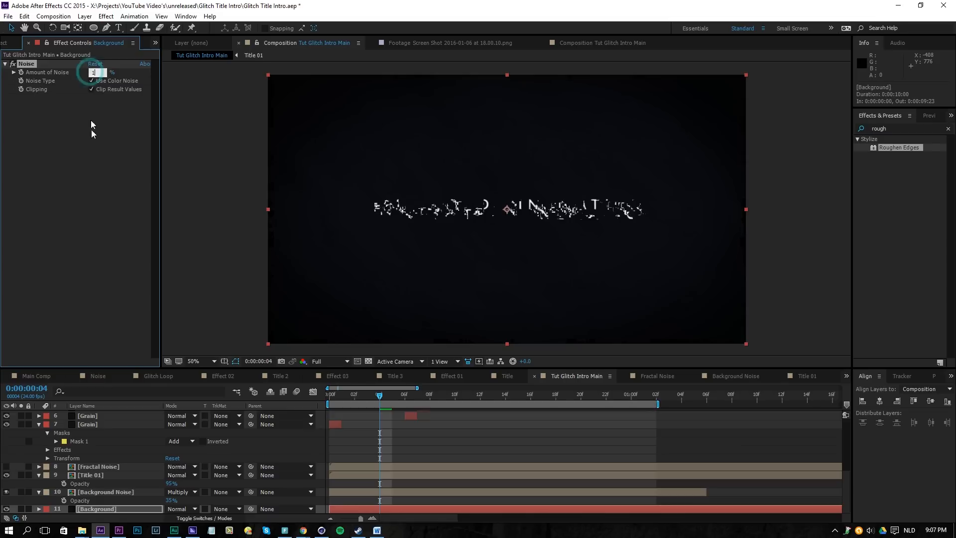
{"action": "key", "text": "space"}
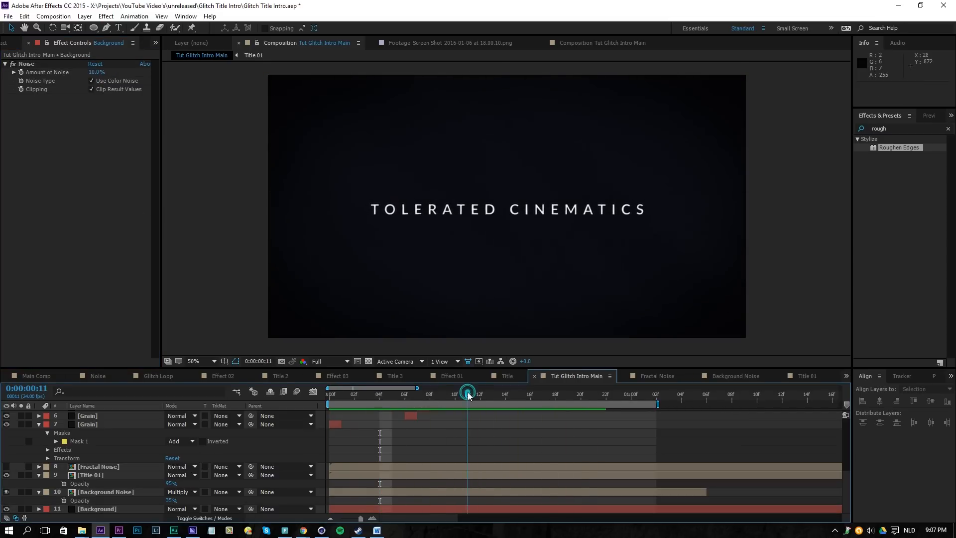
- Duplicate the Title 01 composition in the project
{"action": "key", "text": "space"}
{"action": "left_click", "coordinate": [10, 42]}
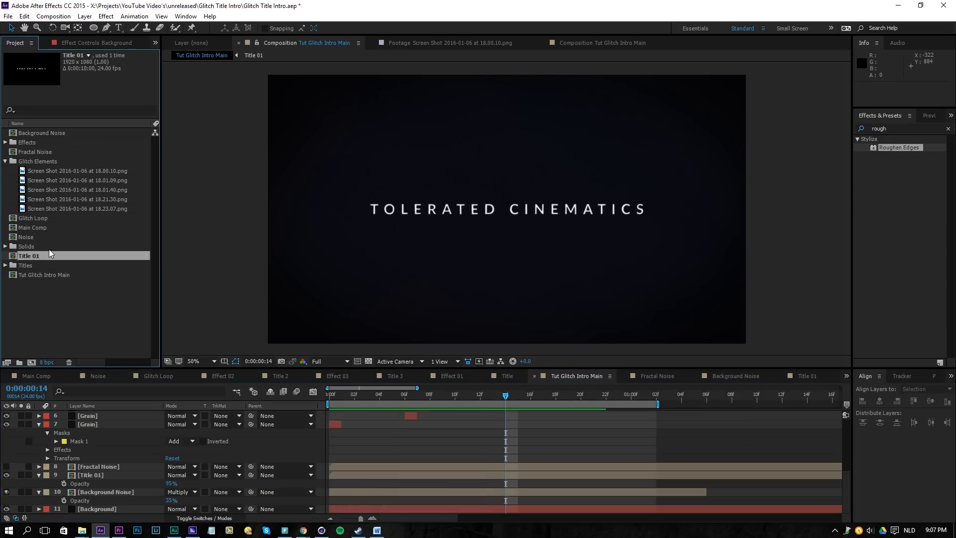
{"action": "key", "text": "ctrl+d"}
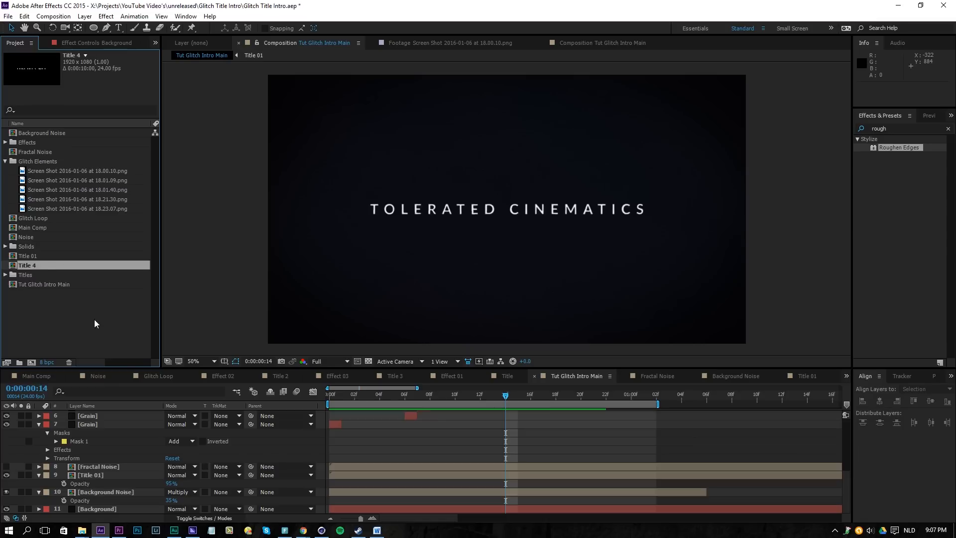
- Pre-compose all layers from Displacement down to Title 01 into a new composition named Effect 01
{"action": "left_click", "coordinate": [97, 475]}
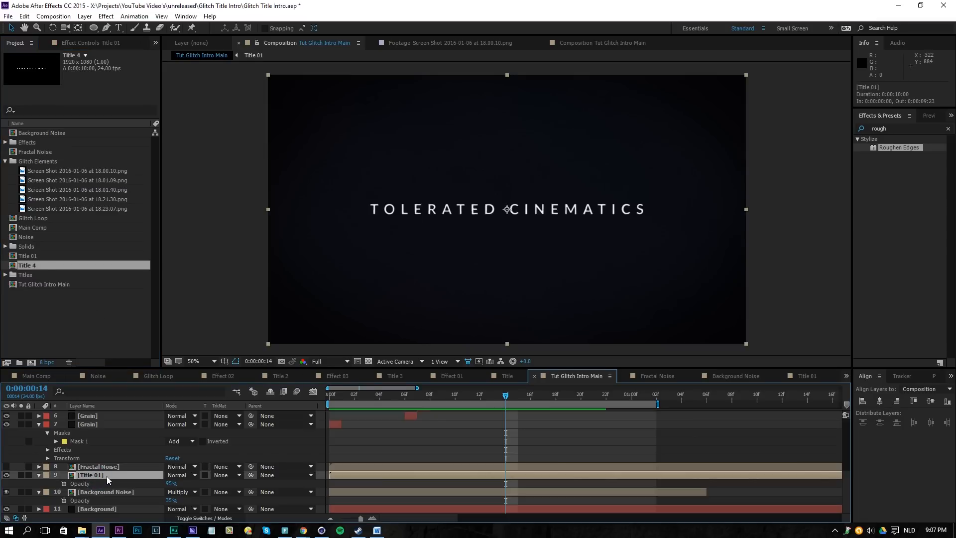
{"action": "left_click", "coordinate": [88, 415]}
{"action": "scroll", "coordinate": [88, 426], "scroll_direction": "up", "scroll_amount": 6}
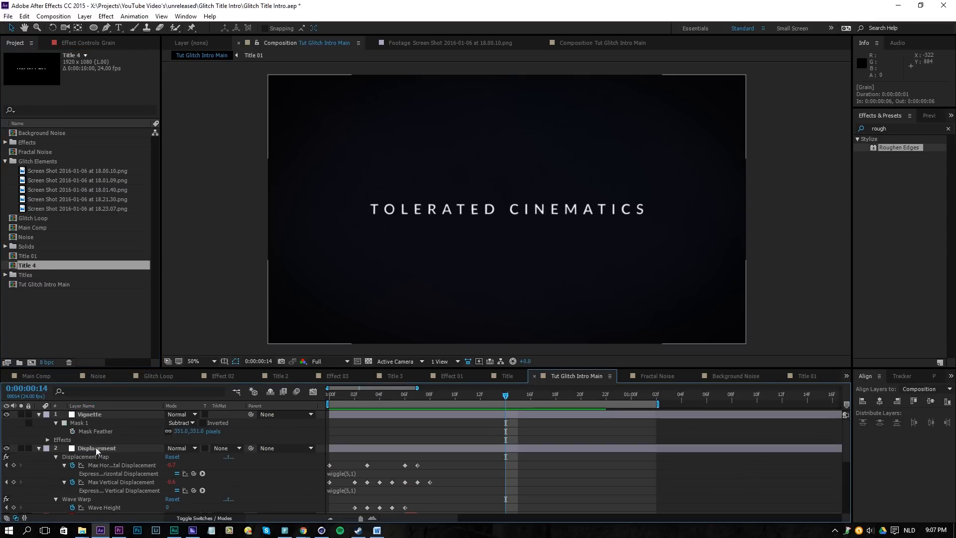
{"action": "left_click", "coordinate": [98, 420]}
{"action": "left_click", "coordinate": [93, 448]}
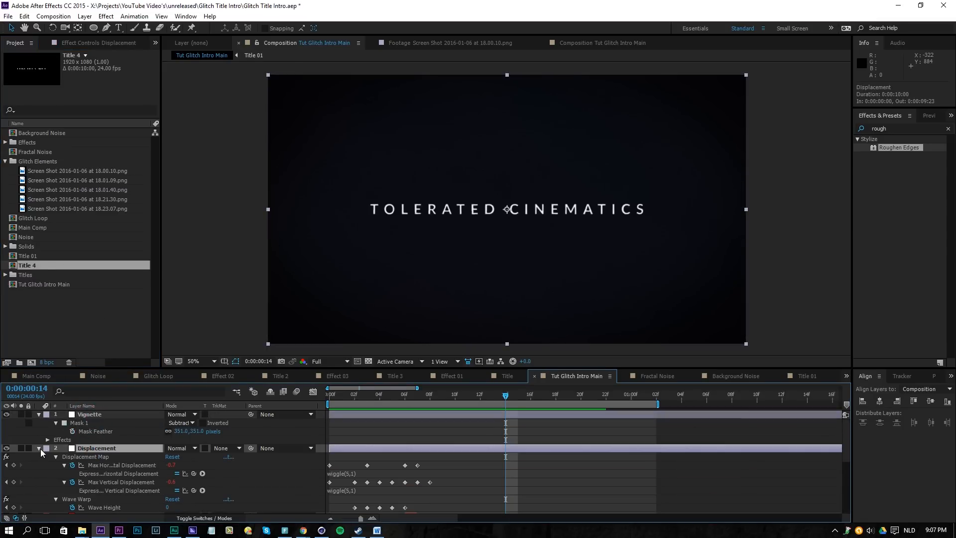
{"action": "left_click", "coordinate": [39, 448]}
{"action": "scroll", "coordinate": [94, 463], "scroll_direction": "down", "scroll_amount": 4}
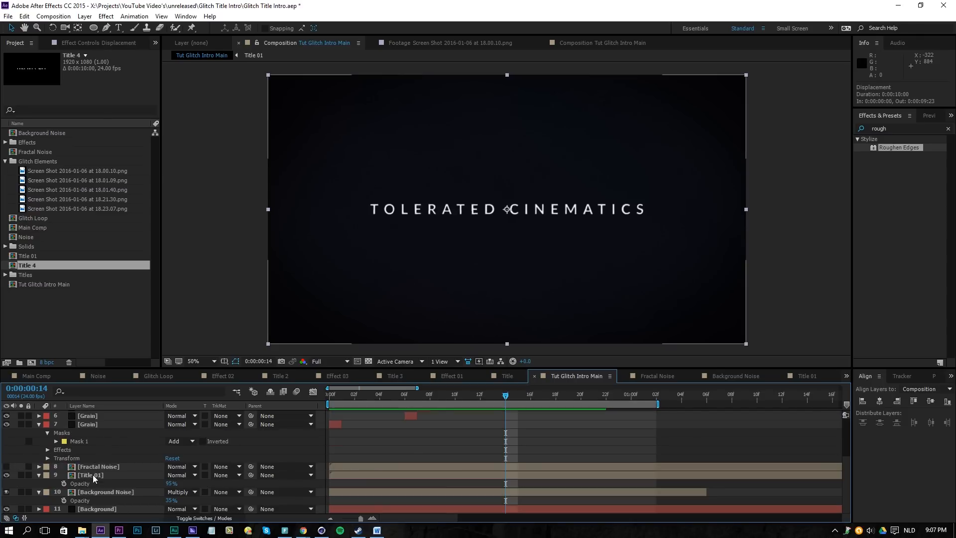
{"action": "left_click", "coordinate": [109, 475], "text": "shift"}
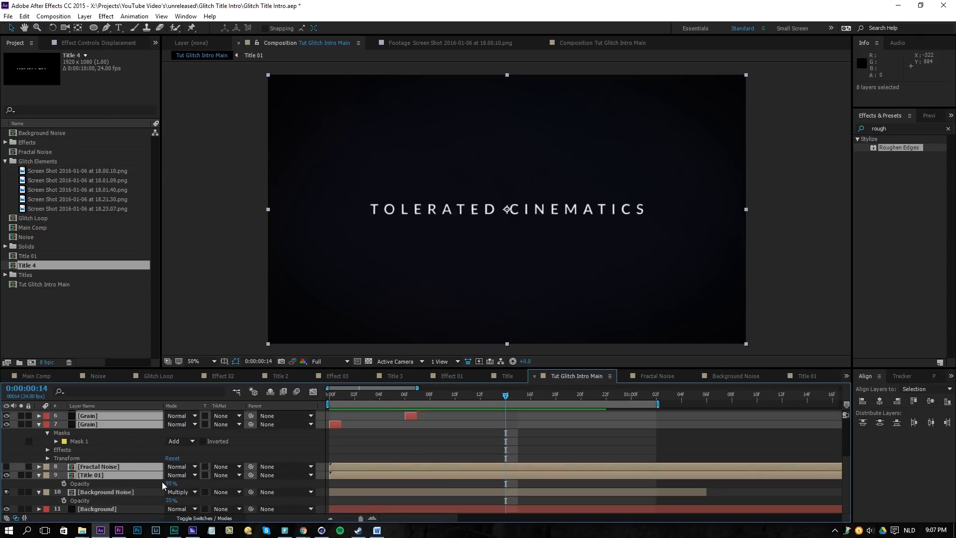
{"action": "left_click", "coordinate": [85, 16]}
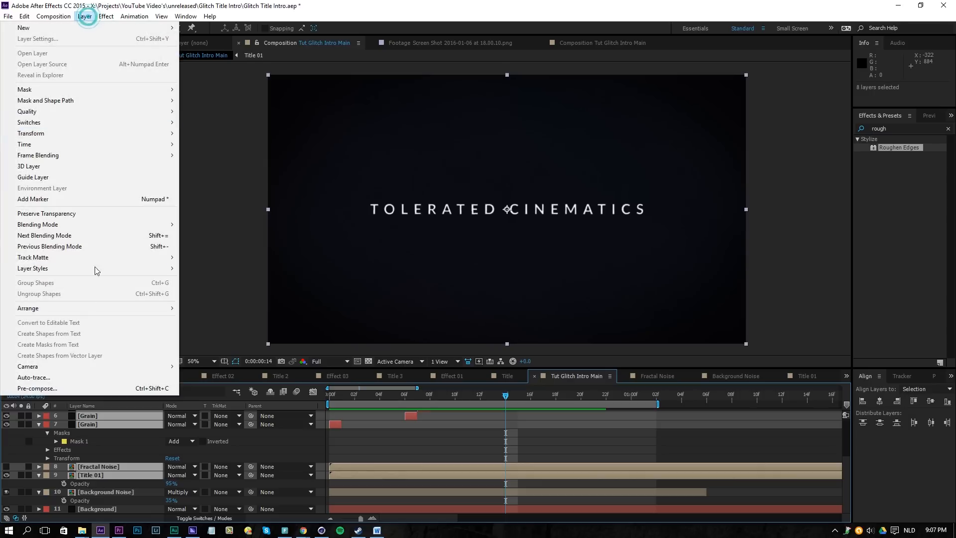
{"action": "left_click", "coordinate": [56, 387]}
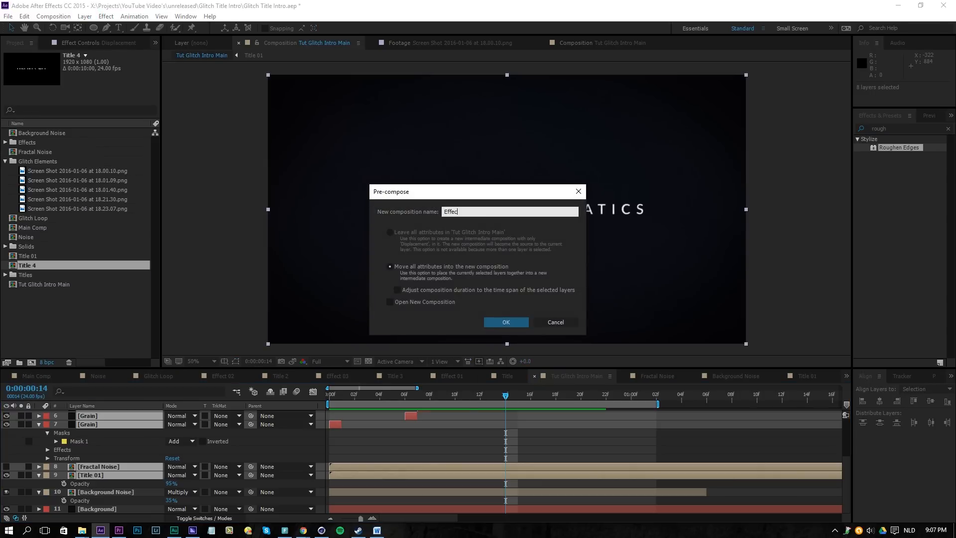
{"action": "key", "text": "Return"}
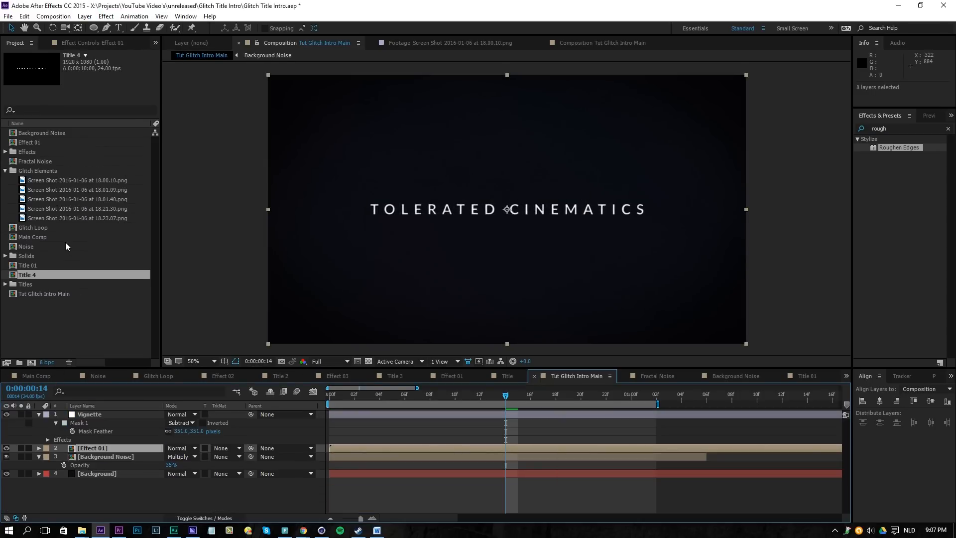
- Duplicate the Effect 01 composition in the project and open the copy
{"action": "left_click", "coordinate": [44, 141]}
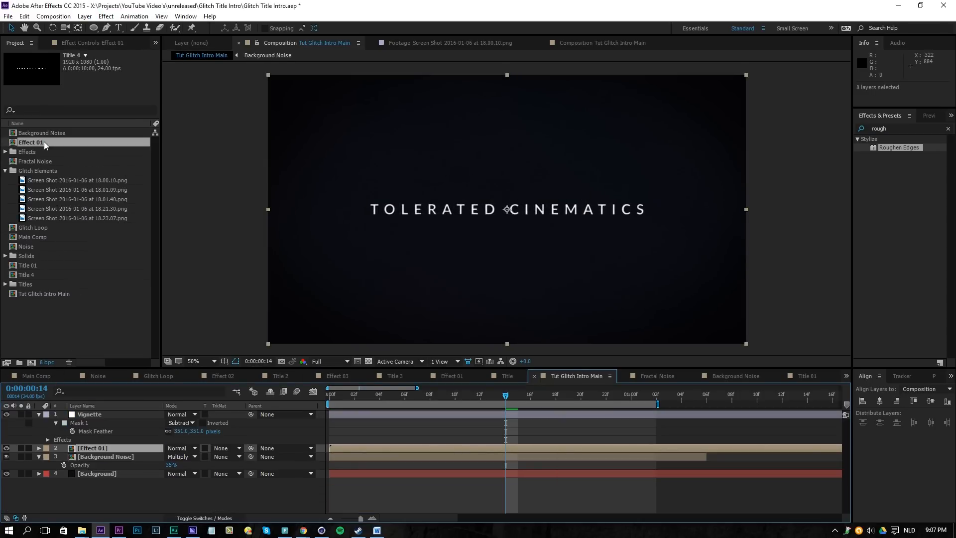
{"action": "key", "text": "ctrl+d"}
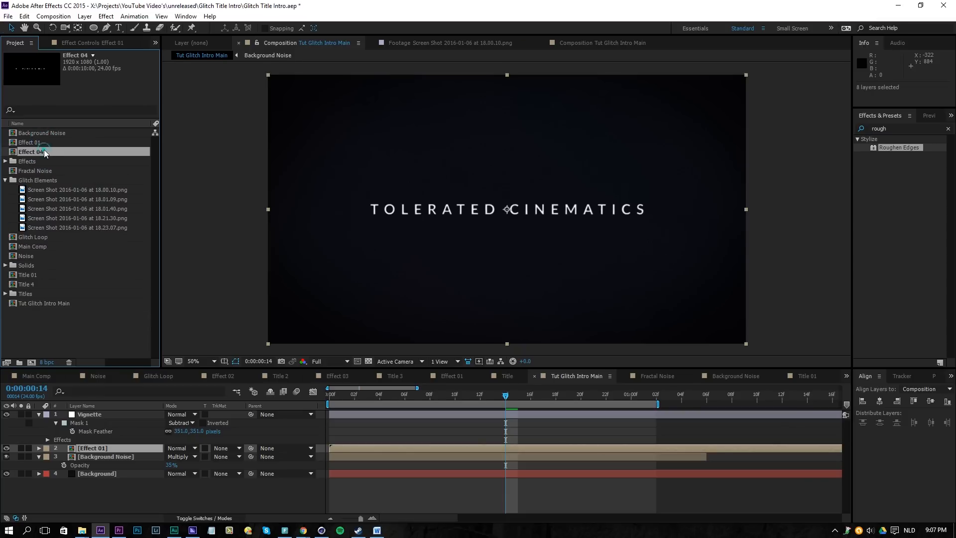
{"action": "double_click", "coordinate": [43, 150]}
- Replace the Title 01 layer in the Effect 04 composition with the Title 4 composition
{"action": "left_click", "coordinate": [23, 285]}
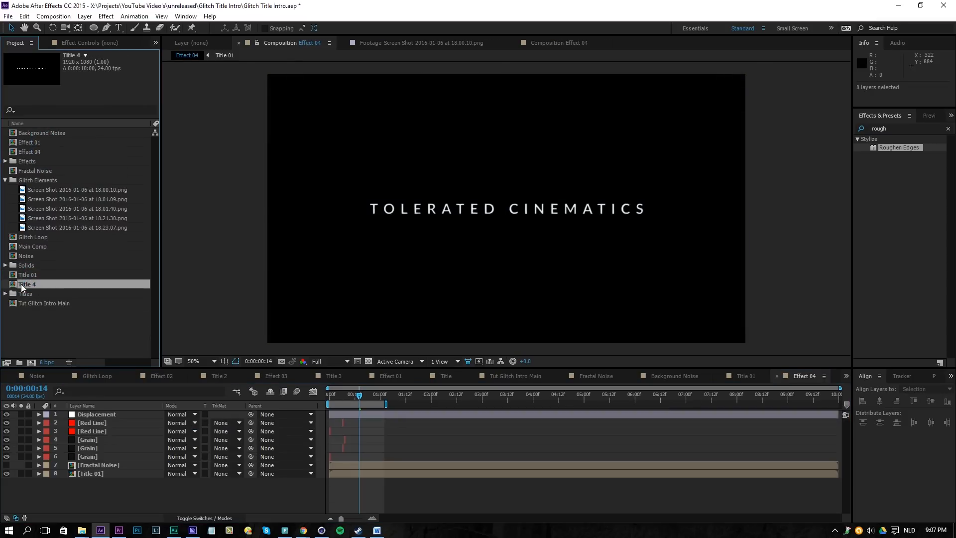
{"action": "left_click", "coordinate": [87, 471]}
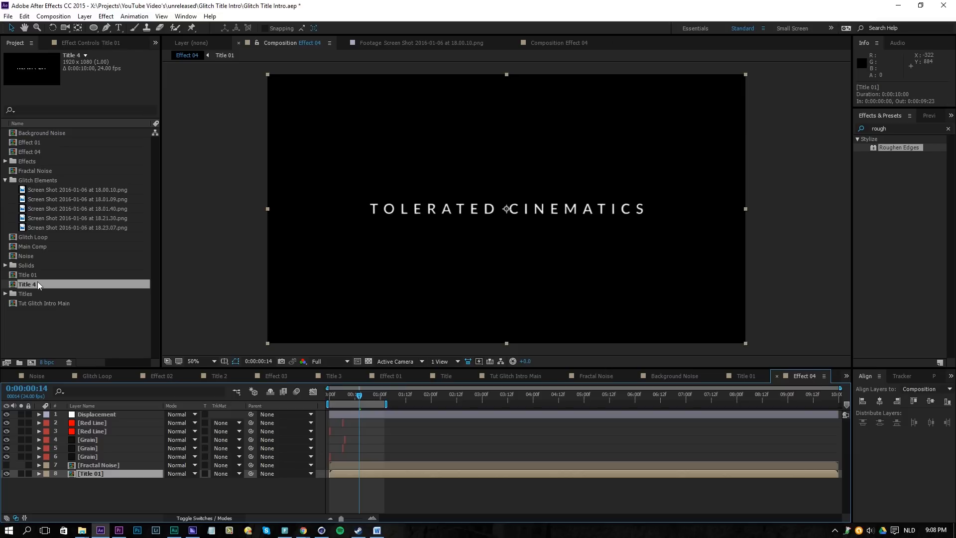
{"action": "left_click_drag", "start_coordinate": [28, 282], "coordinate": [82, 473]}
- Open the nested Title 4 composition and replace its title text with "subscribe for more"
{"action": "double_click", "coordinate": [89, 474]}
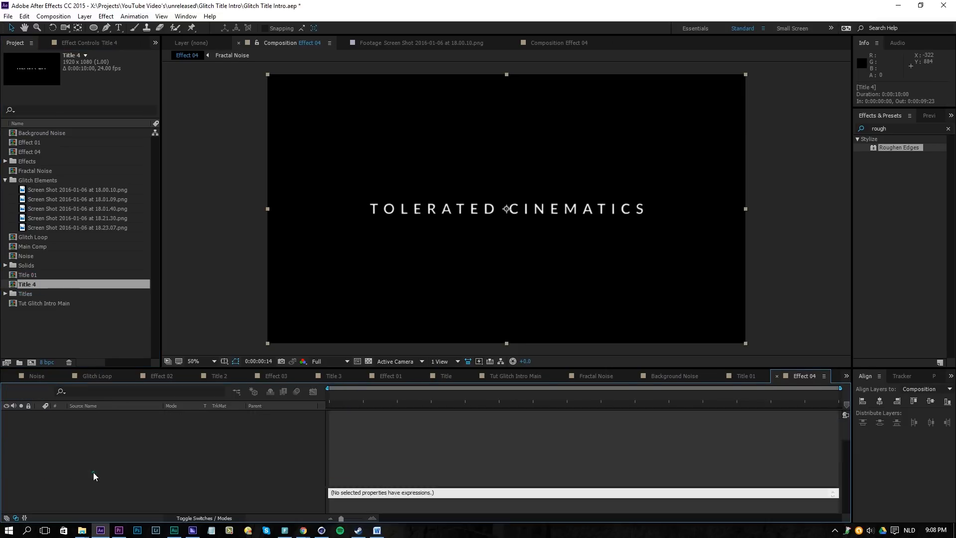
{"action": "key", "text": "ctrl+t"}
{"action": "left_click", "coordinate": [453, 209]}
{"action": "left_click", "coordinate": [130, 415]}
{"action": "key", "text": "Delete"}
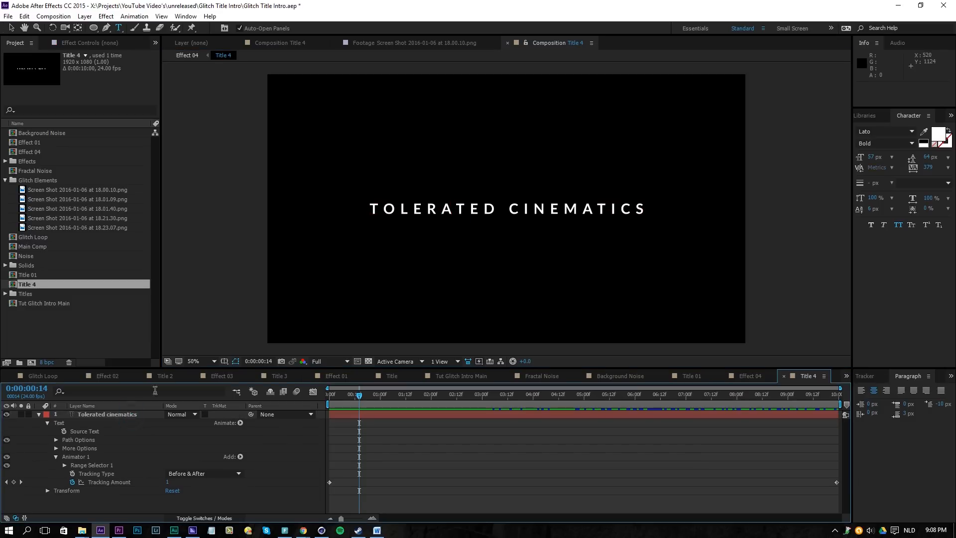
{"action": "left_click", "coordinate": [424, 211]}
{"action": "type", "text": "subscribe for more"}
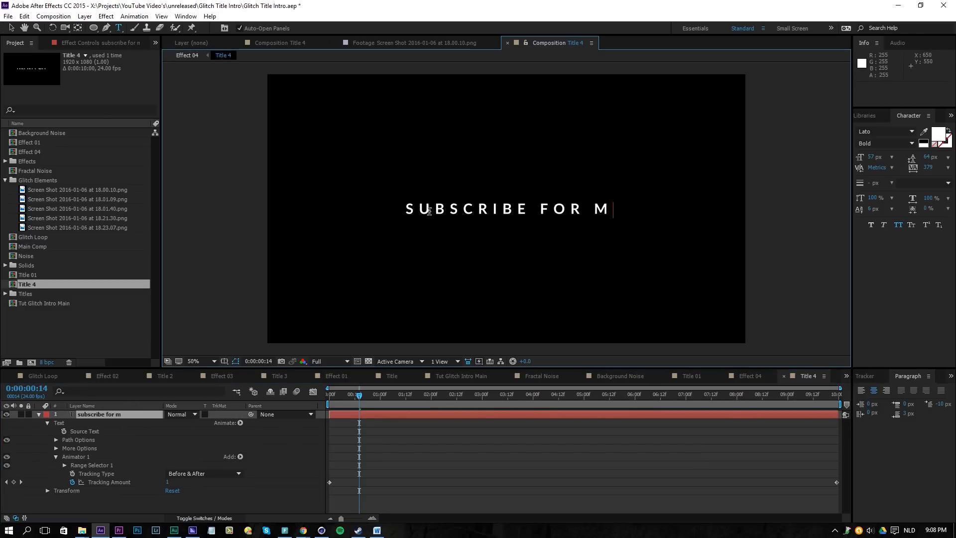
{"action": "left_click", "coordinate": [438, 422]}
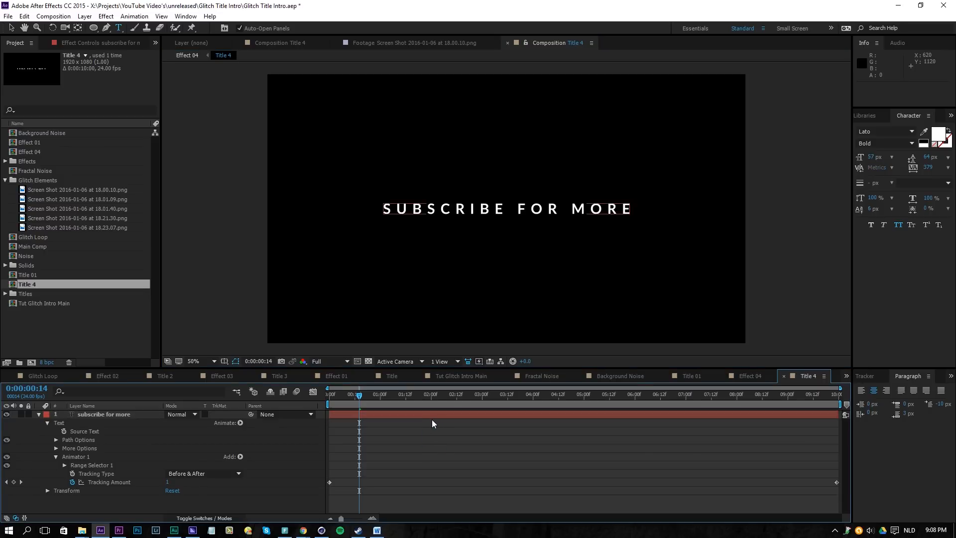
{"action": "left_click", "coordinate": [124, 416]}
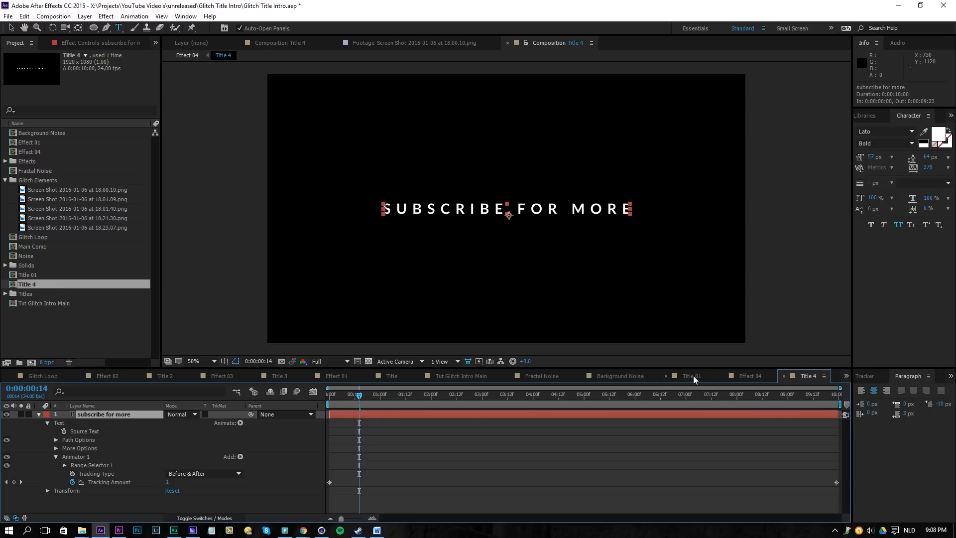
- Add Effect 04 above Effect 01 in Tut Glitch Intro Main, starting at frame 16, and cut Effect 01 off at that frame
{"action": "left_click", "coordinate": [451, 377]}
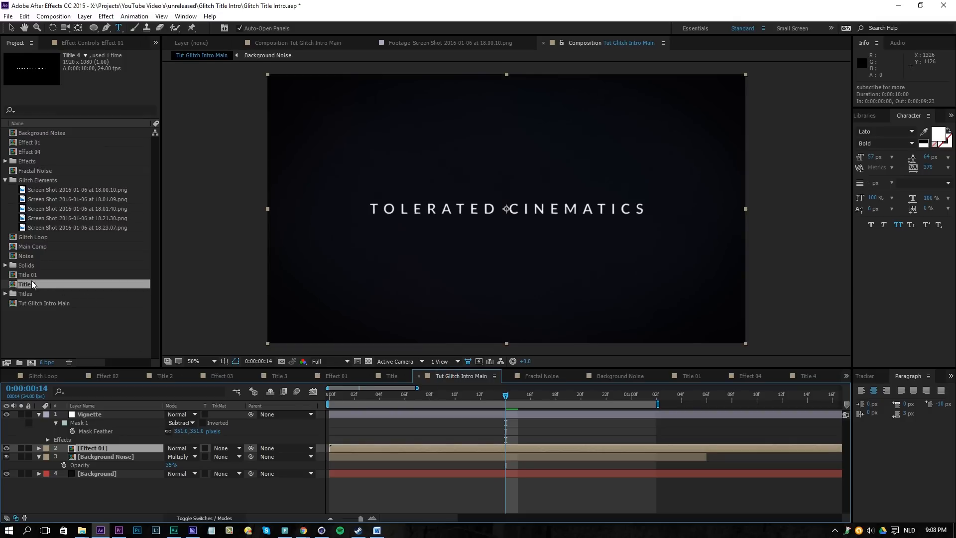
{"action": "left_click_drag", "start_coordinate": [26, 151], "coordinate": [109, 440]}
{"action": "left_click_drag", "start_coordinate": [326, 449], "coordinate": [566, 443]}
{"action": "left_click_drag", "start_coordinate": [440, 395], "coordinate": [549, 450]}
{"action": "left_click", "coordinate": [537, 455]}
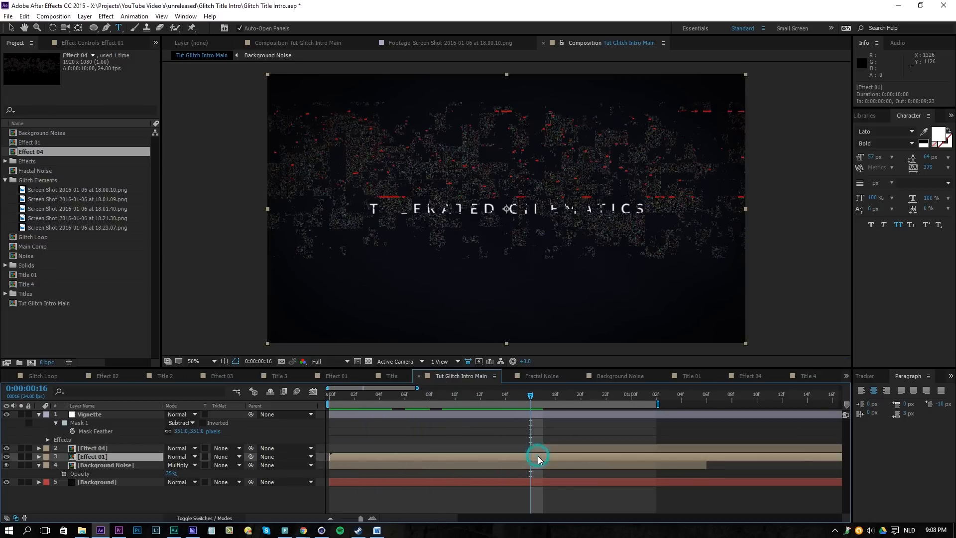
{"action": "key", "text": "ctrl+d"}
{"action": "key", "text": "Delete"}
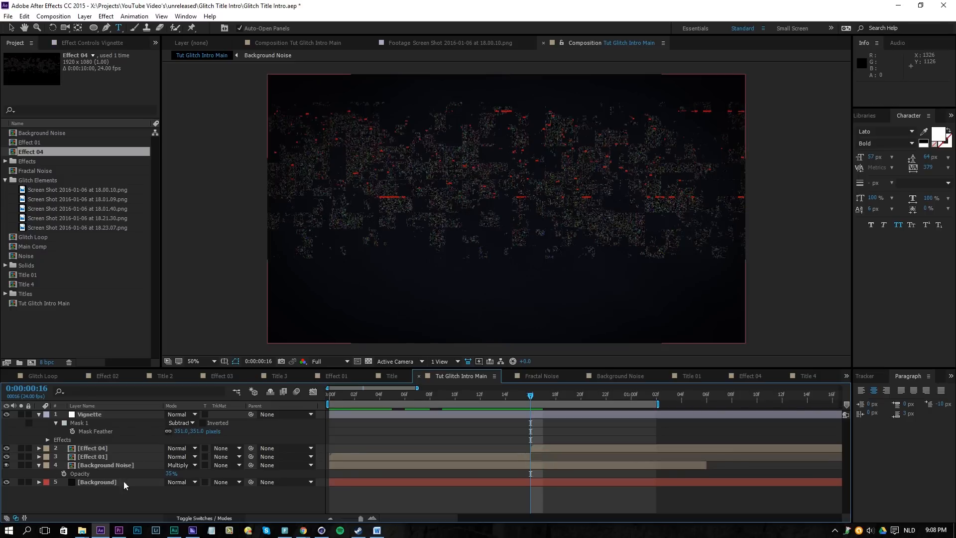
- Extend the work area end by about eight frames and preview the transition between the two titles
{"action": "key", "text": "space"}
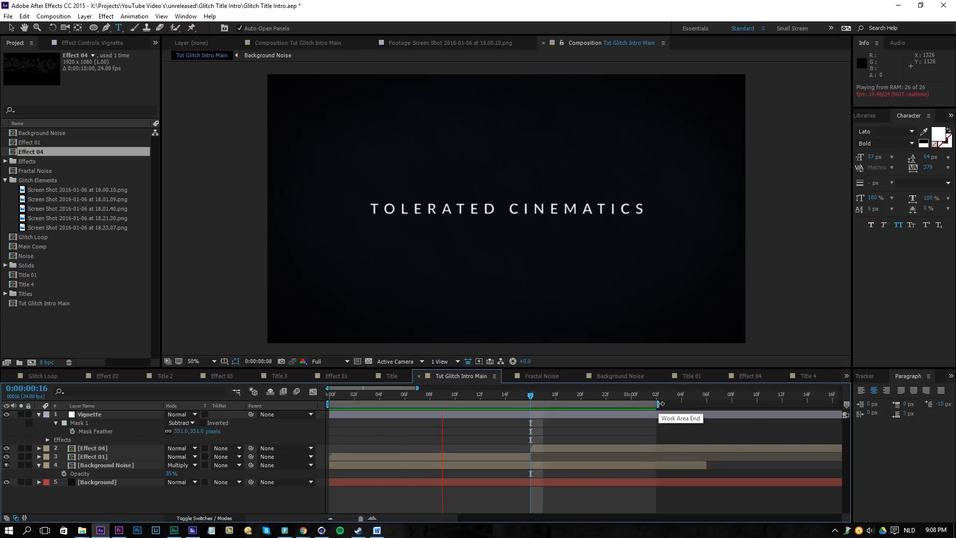
{"action": "left_click_drag", "start_coordinate": [657, 405], "coordinate": [757, 410]}
{"action": "key", "text": "space"}
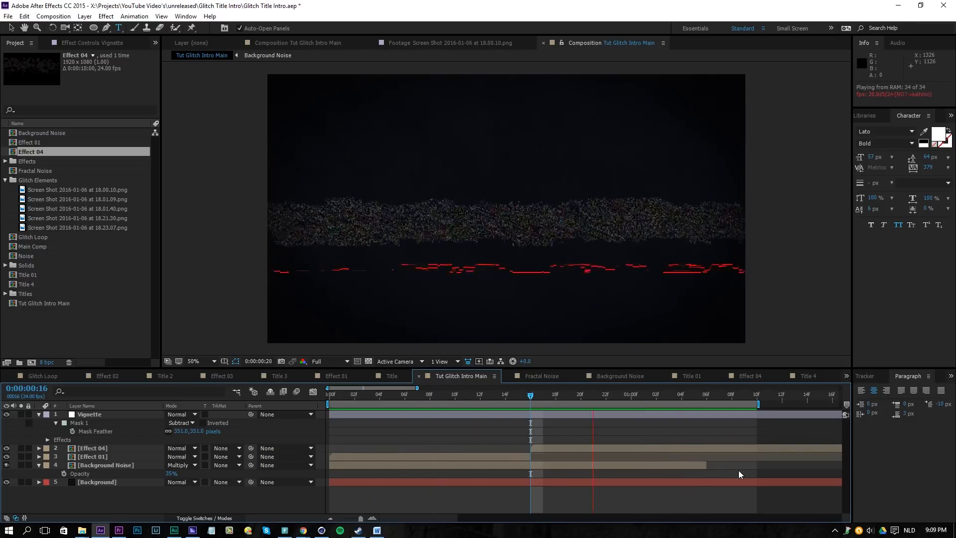
- Shift the Effect 04 layer to start at 0:00:01:19 and lengthen Effect 01 to end where it begins
{"action": "left_click", "coordinate": [538, 457]}
{"action": "left_click_drag", "start_coordinate": [608, 449], "coordinate": [702, 453]}
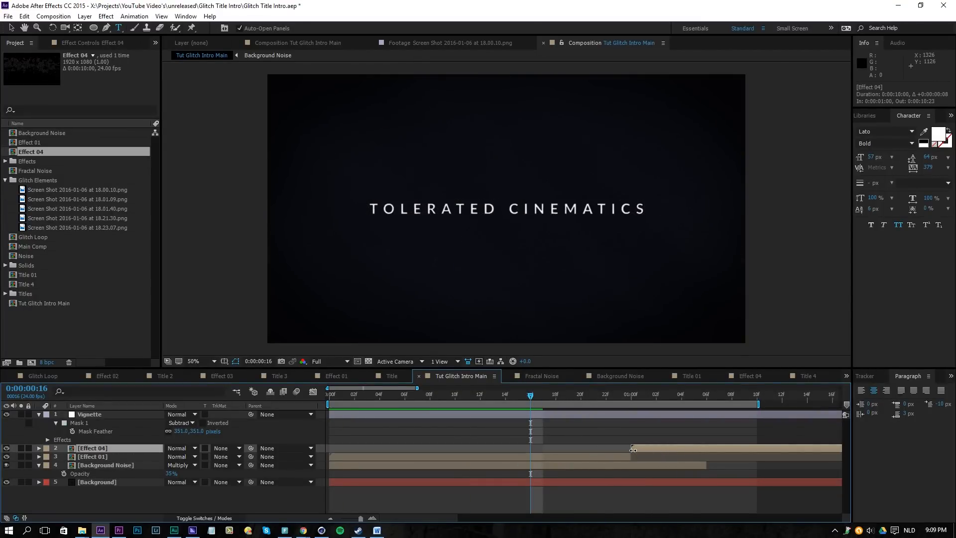
{"action": "left_click_drag", "start_coordinate": [631, 456], "coordinate": [794, 457]}
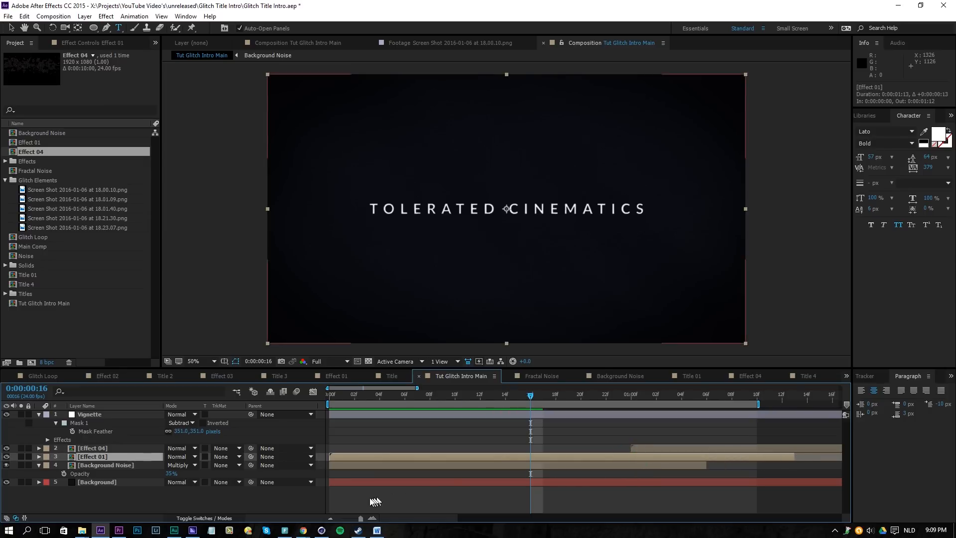
{"action": "left_click", "coordinate": [330, 518]}
{"action": "left_click", "coordinate": [330, 518]}
{"action": "left_click_drag", "start_coordinate": [495, 450], "coordinate": [559, 452]}
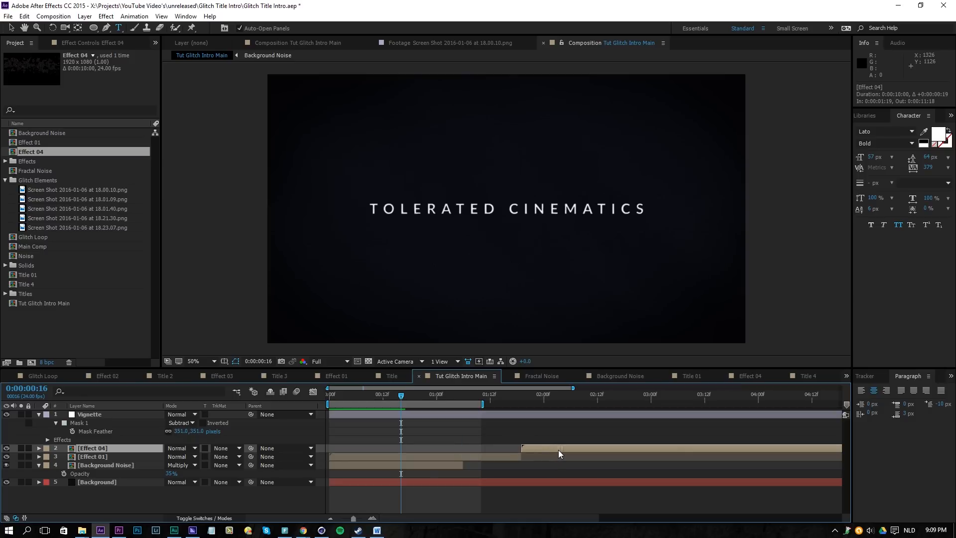
- Set the work area end to 0:00:03:06, preview both titles, and move the current time to 0:00:02:14
{"action": "left_click", "coordinate": [678, 396]}
{"action": "key", "text": "n"}
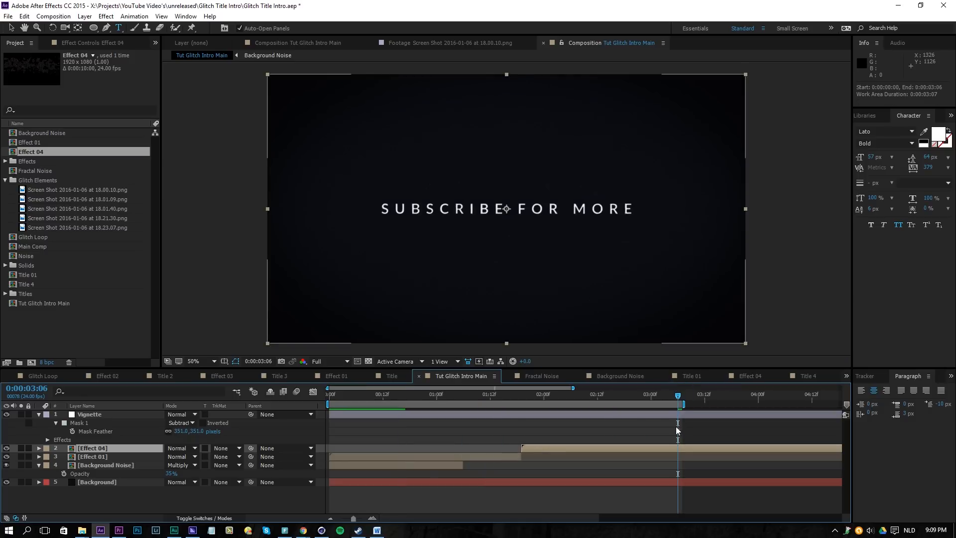
{"action": "key", "text": "space"}
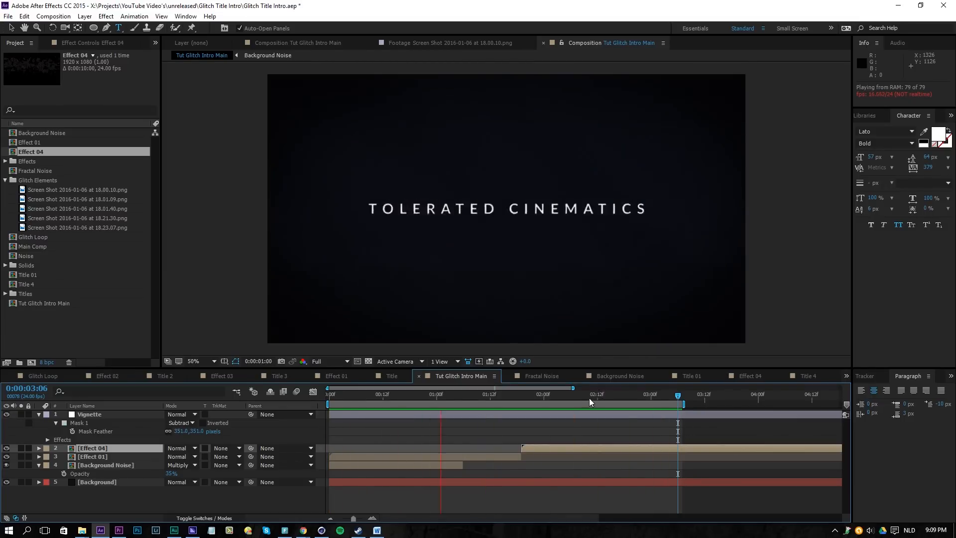
{"action": "key", "text": "space"}
{"action": "left_click", "coordinate": [606, 398]}
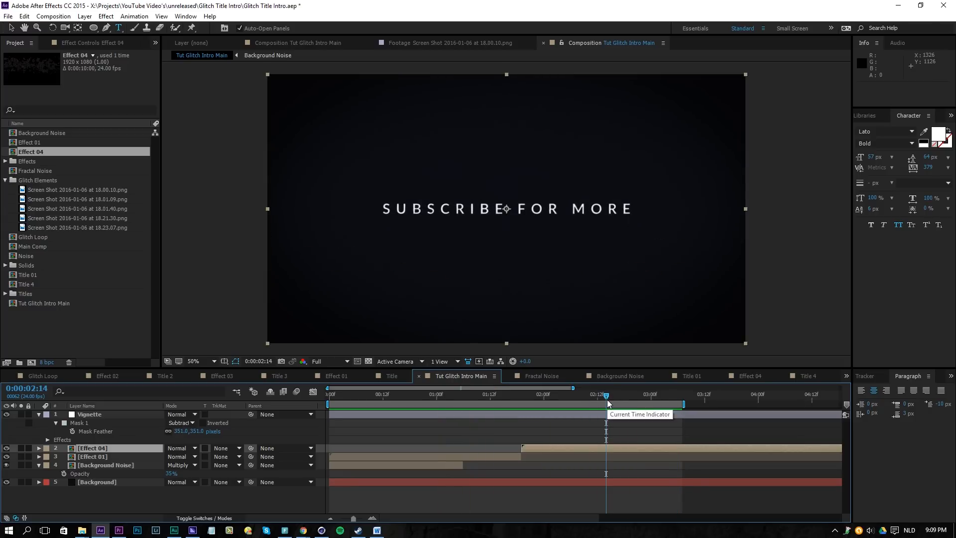